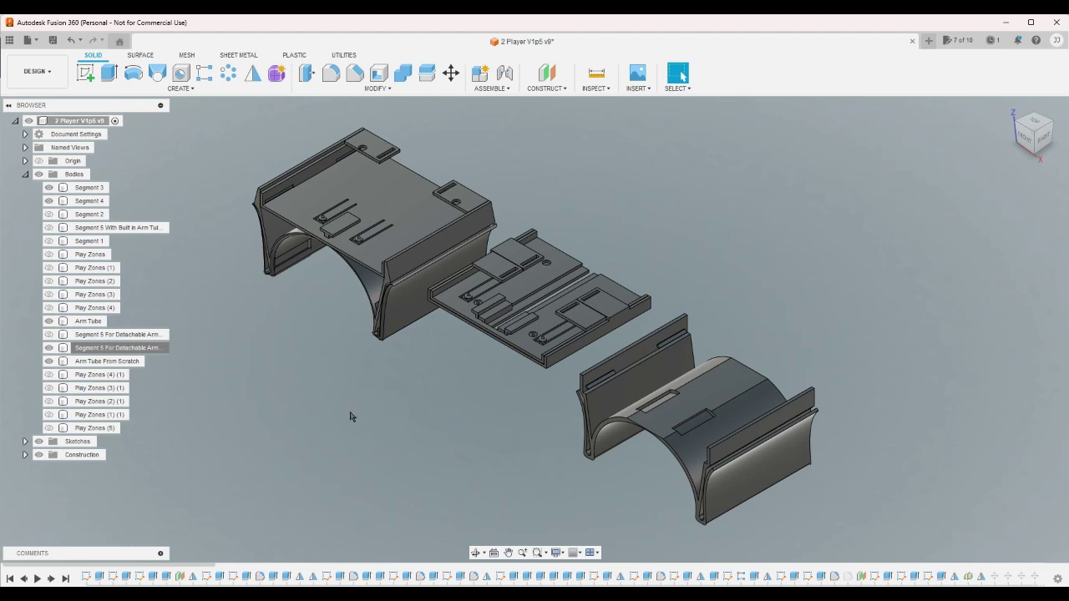
Show the Segment 5 With Built in Arm Tube body and view the model from the front
{"action": "scroll", "coordinate": [351, 417], "scroll_direction": "up", "scroll_amount": 3}
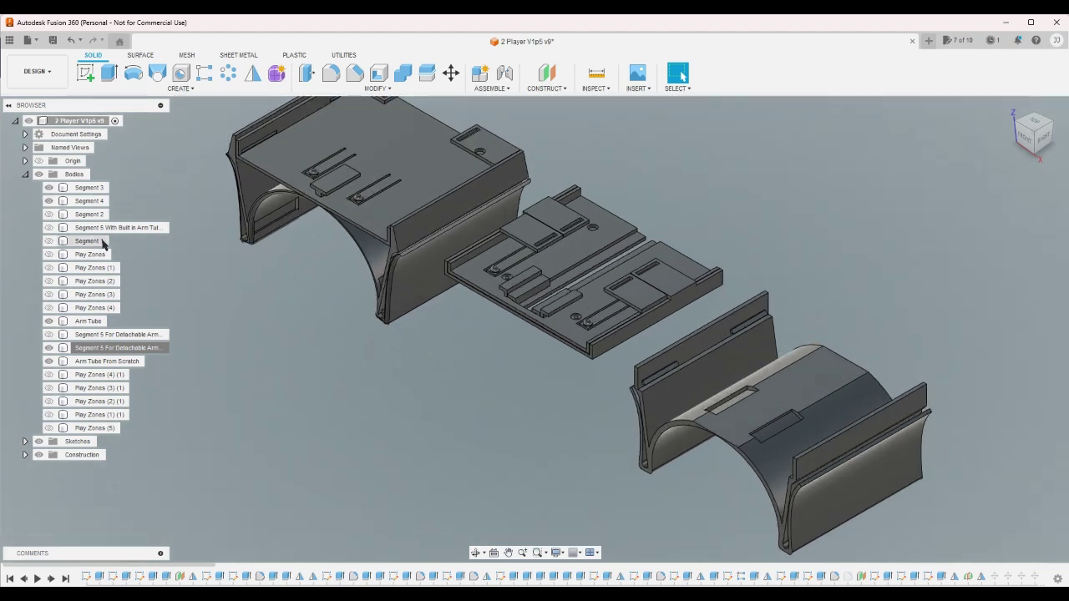
{"action": "left_click", "coordinate": [49, 228]}
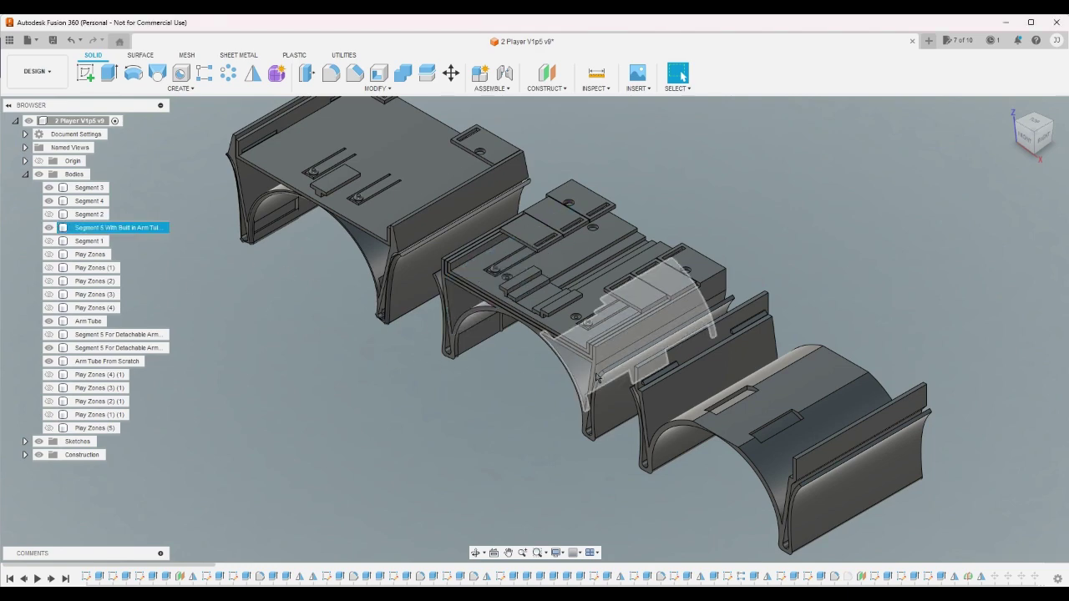
{"action": "left_click", "coordinate": [1027, 137]}
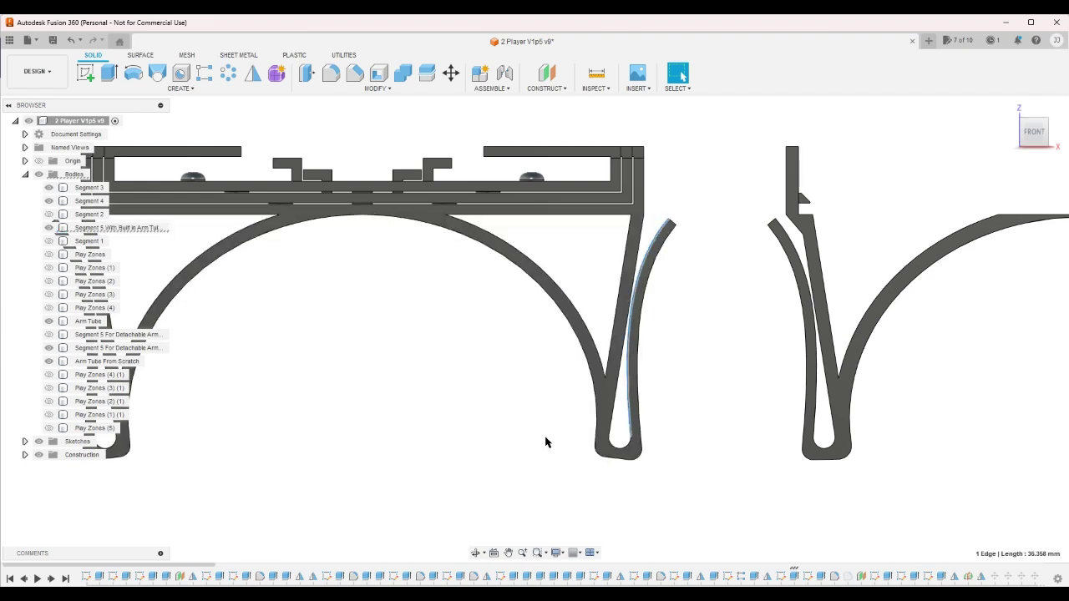
{"action": "scroll", "coordinate": [580, 398], "scroll_direction": "down", "scroll_amount": 3}
{"action": "scroll", "coordinate": [326, 375], "scroll_direction": "up", "scroll_amount": 5}
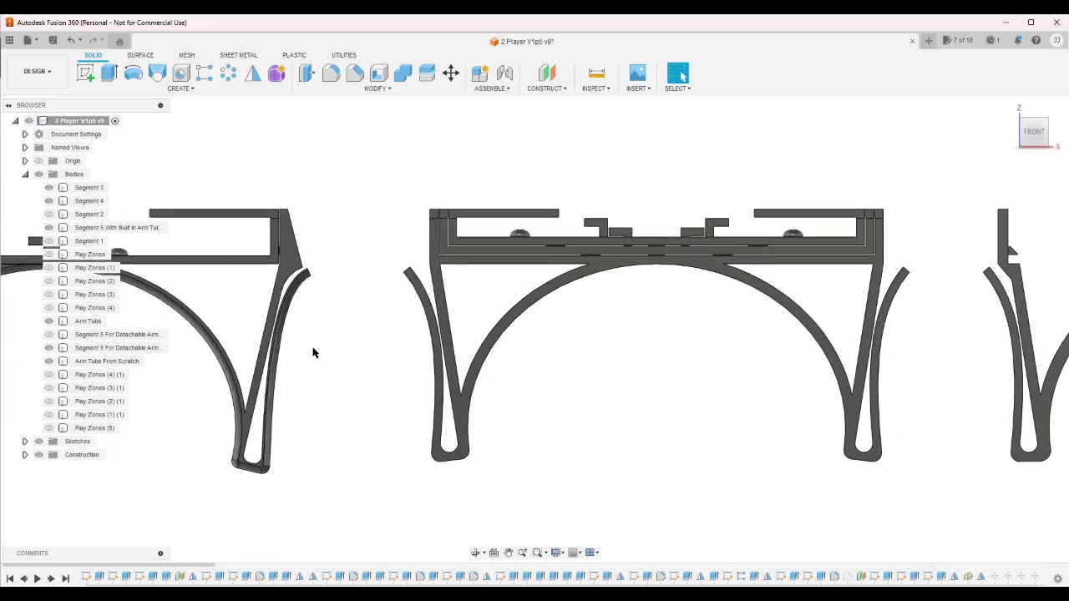
Examine and compare the curved outer arms of the three arm tube versions from the front
{"action": "left_click", "coordinate": [270, 457]}
{"action": "scroll", "coordinate": [270, 462], "scroll_direction": "down", "scroll_amount": 5}
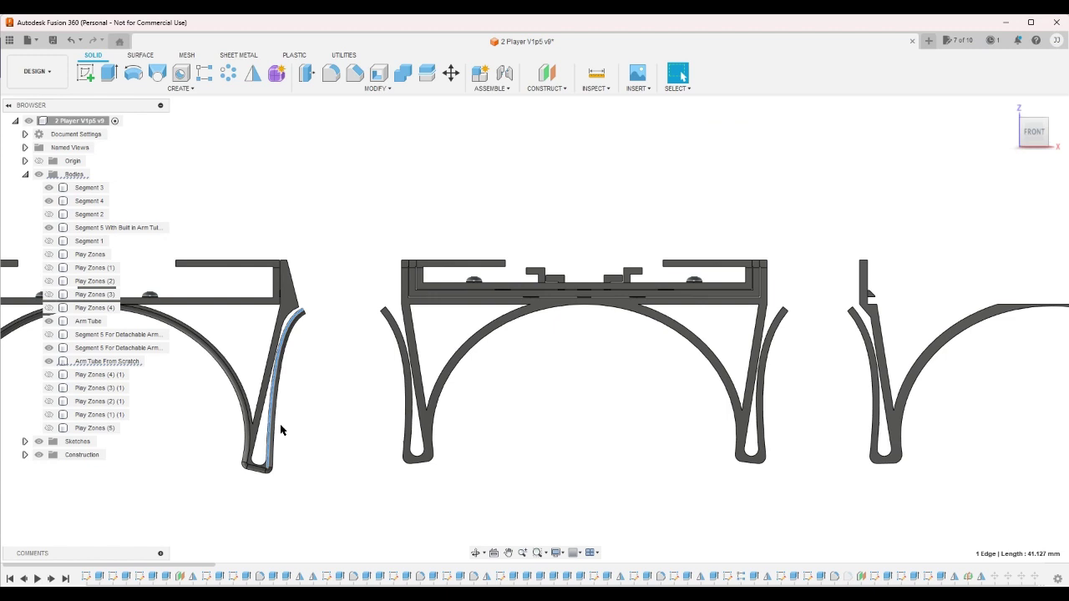
{"action": "scroll", "coordinate": [843, 380], "scroll_direction": "up", "scroll_amount": 2}
{"action": "left_click", "coordinate": [891, 366]}
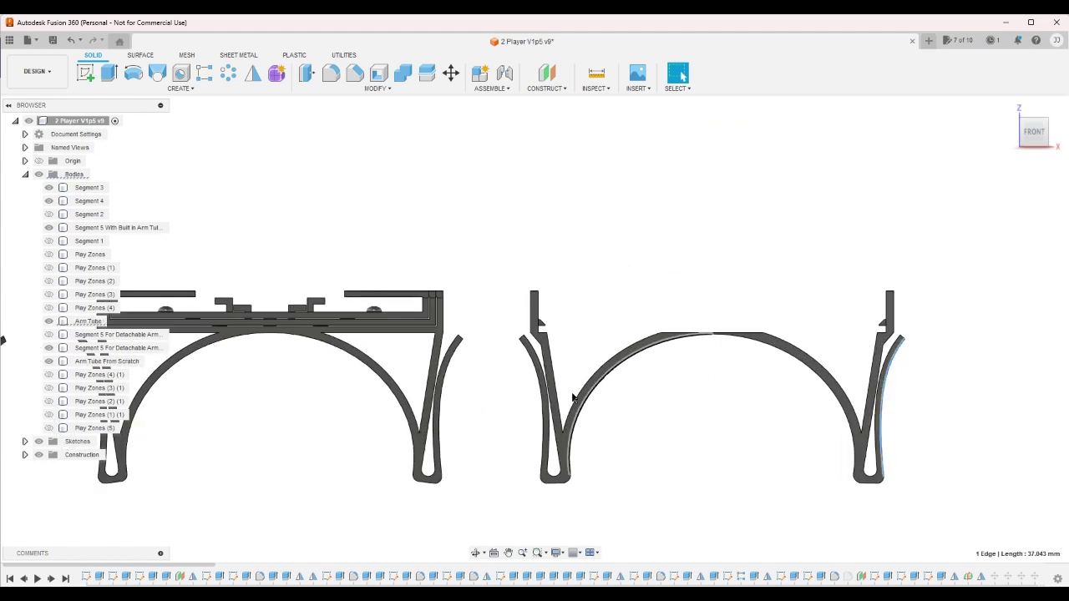
{"action": "scroll", "coordinate": [493, 394], "scroll_direction": "up", "scroll_amount": 3}
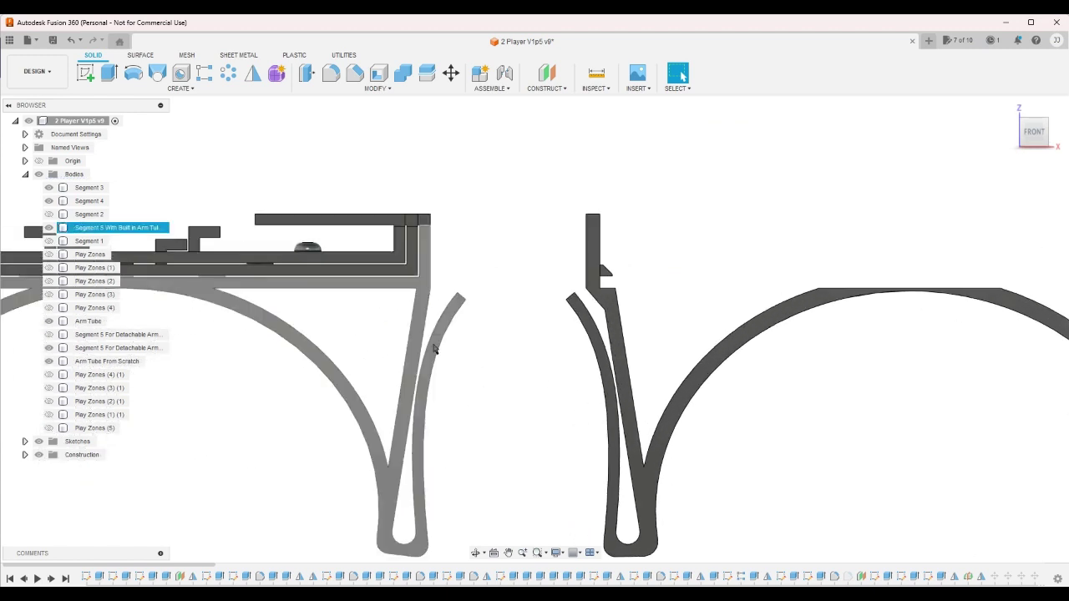
{"action": "scroll", "coordinate": [505, 393], "scroll_direction": "up", "scroll_amount": 3}
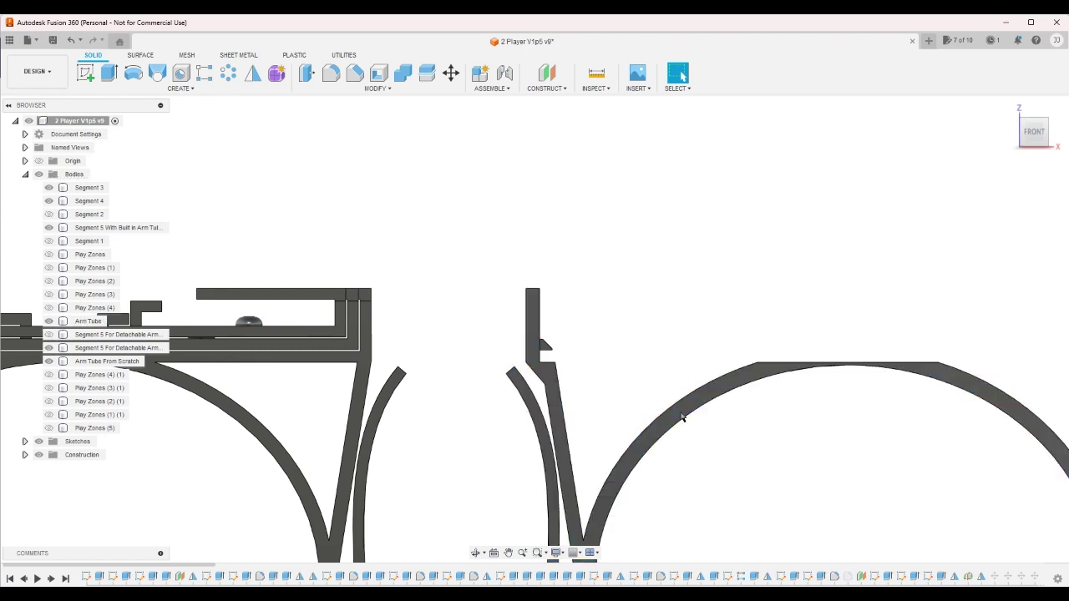
{"action": "scroll", "coordinate": [423, 468], "scroll_direction": "down", "scroll_amount": 5}
{"action": "scroll", "coordinate": [423, 467], "scroll_direction": "up", "scroll_amount": 1}
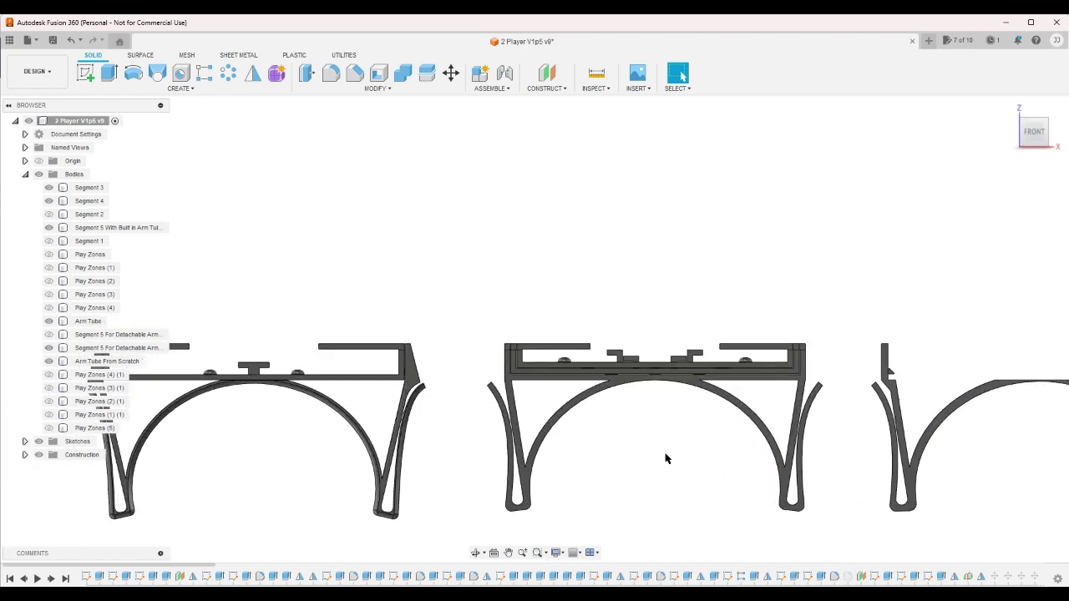
{"action": "scroll", "coordinate": [881, 385], "scroll_direction": "up", "scroll_amount": 4}
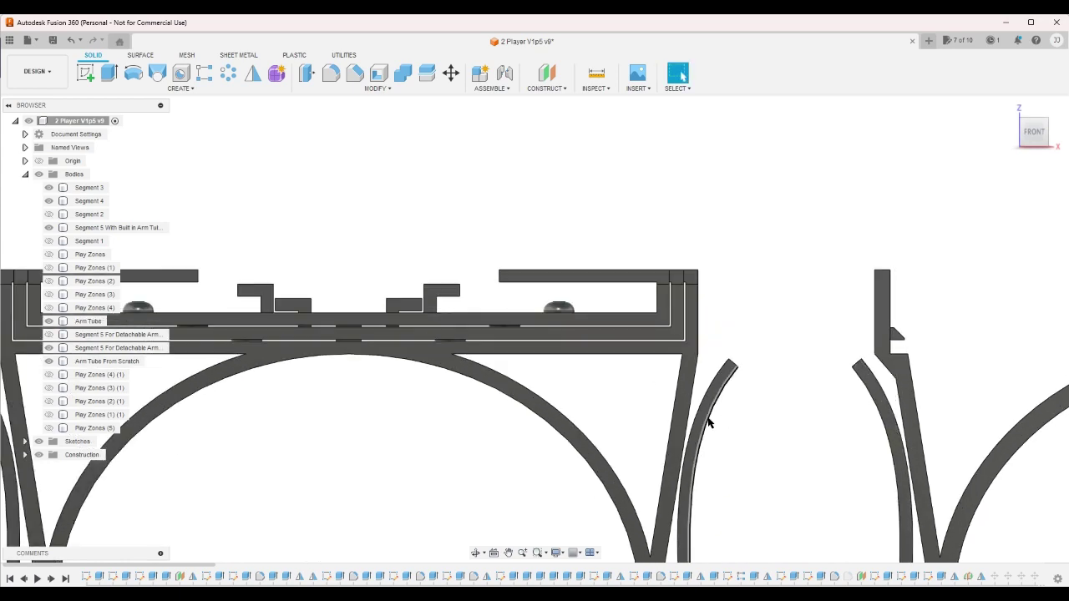
Return to the home view and hide the Segment 5 With Built in Arm Tube body
{"action": "left_click", "coordinate": [1009, 109]}
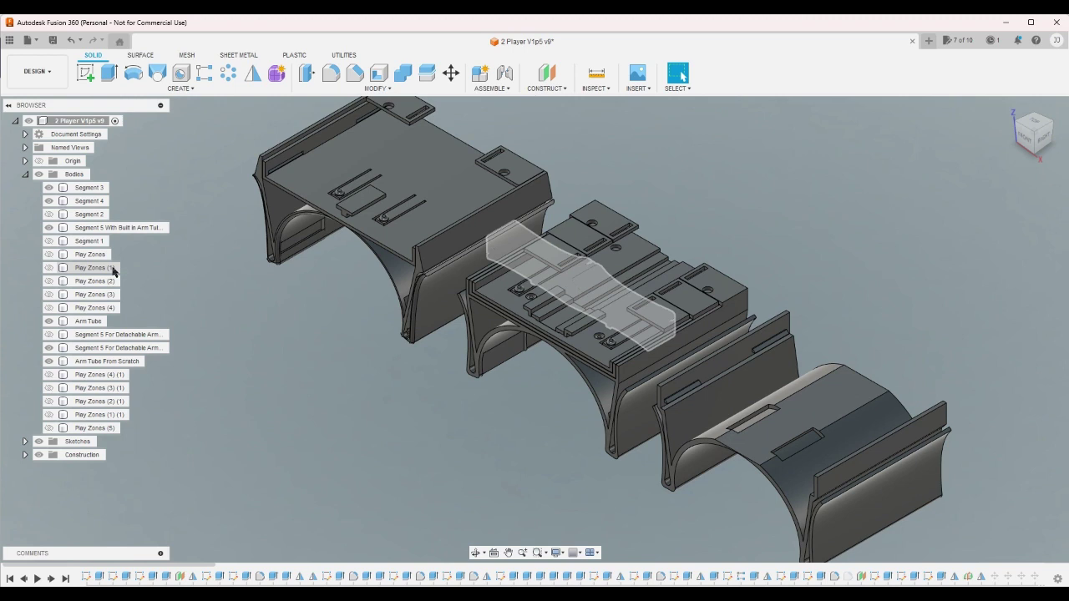
{"action": "left_click", "coordinate": [48, 228]}
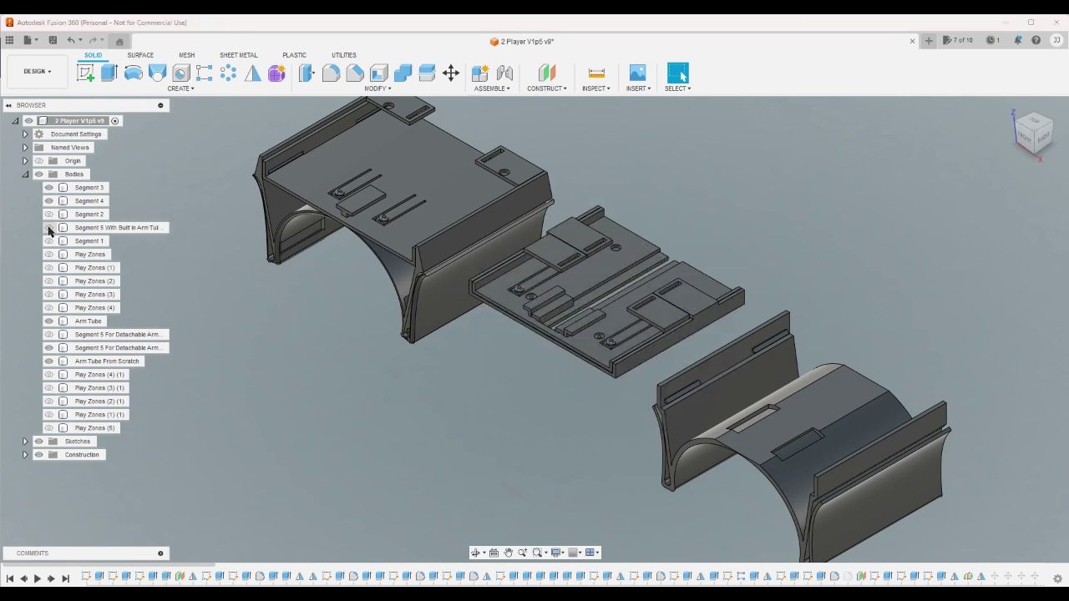
{"action": "left_click", "coordinate": [49, 230]}
{"action": "left_click", "coordinate": [48, 229]}
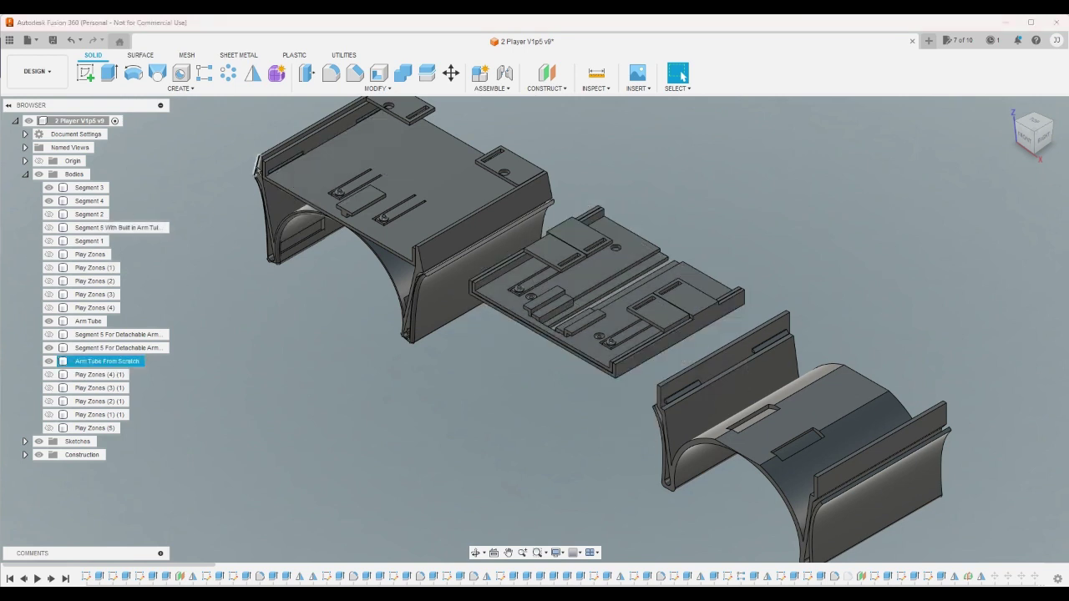
Hide the second Segment 5 For Detachable Arm body and inspect the Arm Tube From Scratch body from the front
{"action": "left_click", "coordinate": [311, 173]}
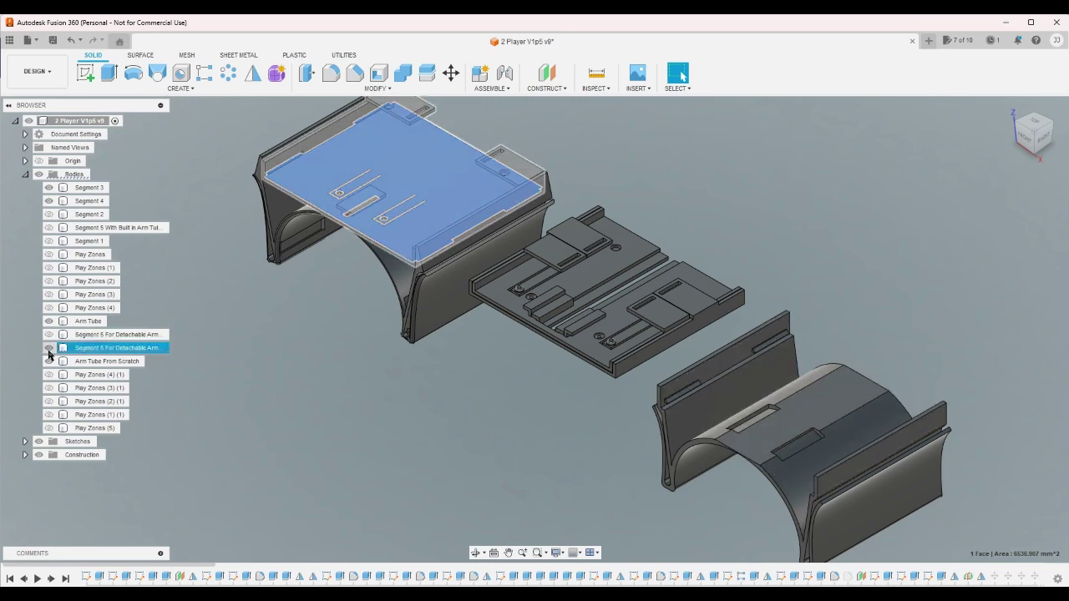
{"action": "scroll", "coordinate": [375, 331], "scroll_direction": "up", "scroll_amount": 2}
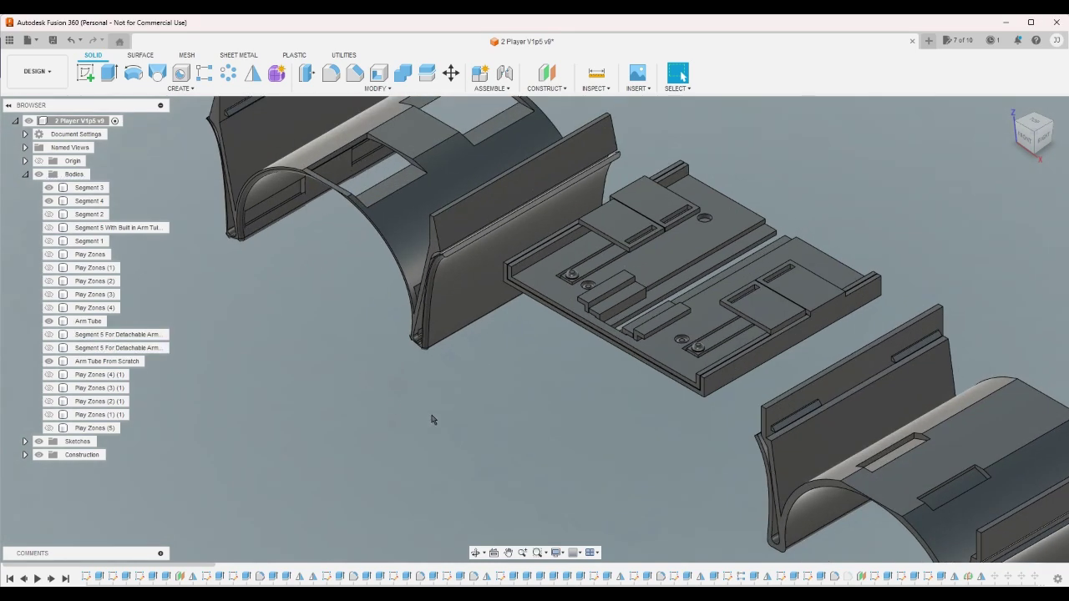
{"action": "left_click", "coordinate": [1025, 139]}
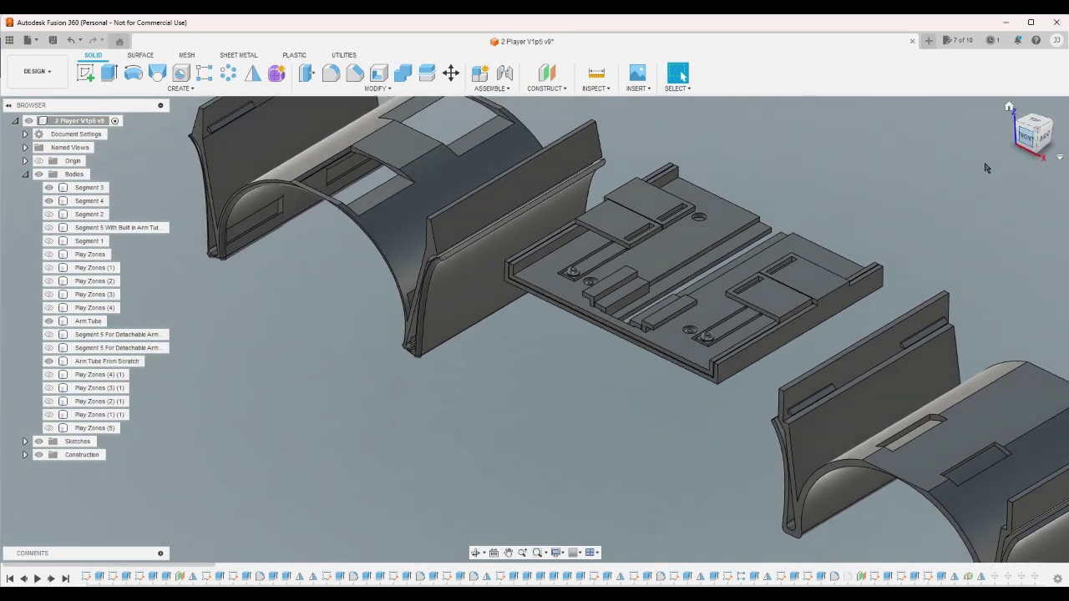
{"action": "scroll", "coordinate": [475, 322], "scroll_direction": "up", "scroll_amount": 5}
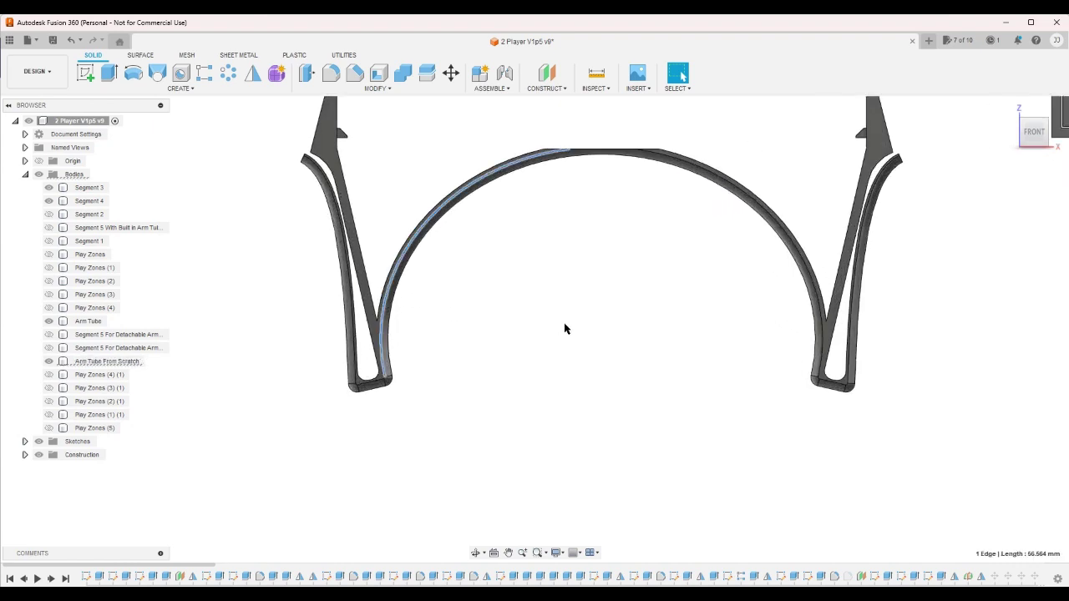
Hide the Segment 3 and Segment 4 bodies and show the Segment 5 With Built in Arm Tube body in the home view
{"action": "left_click", "coordinate": [1011, 108]}
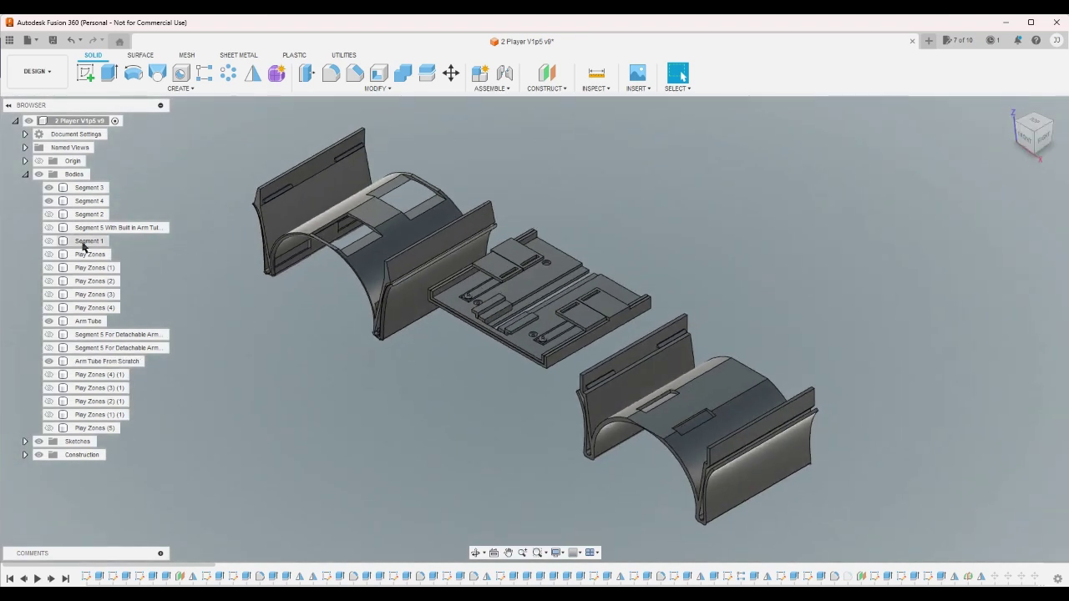
{"action": "left_click", "coordinate": [49, 188]}
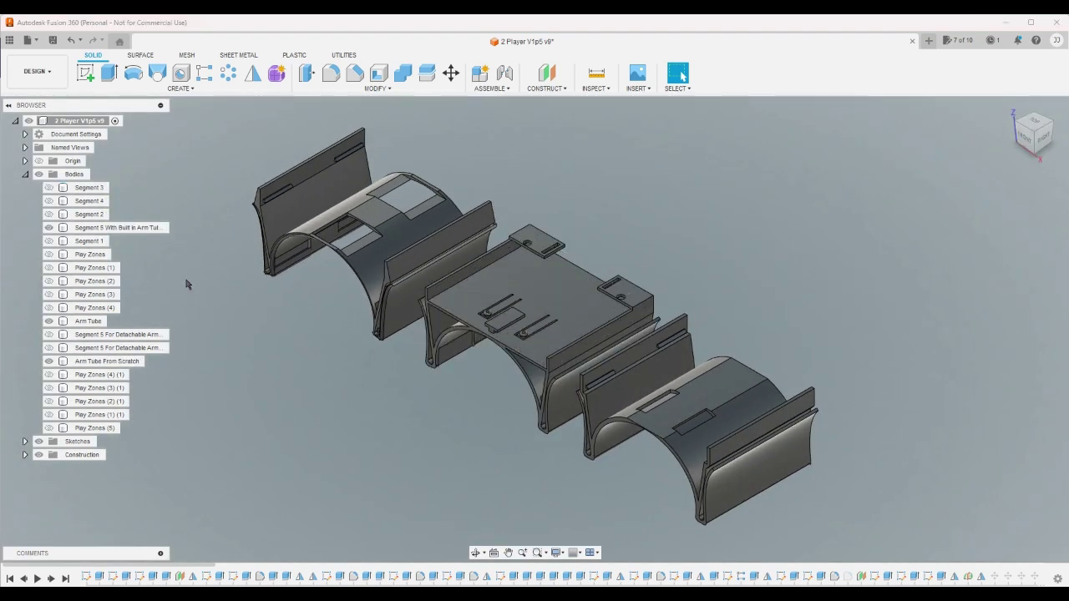
{"action": "left_click", "coordinate": [532, 311]}
{"action": "left_click", "coordinate": [428, 385]}
{"action": "left_click", "coordinate": [455, 327]}
{"action": "left_click", "coordinate": [492, 413]}
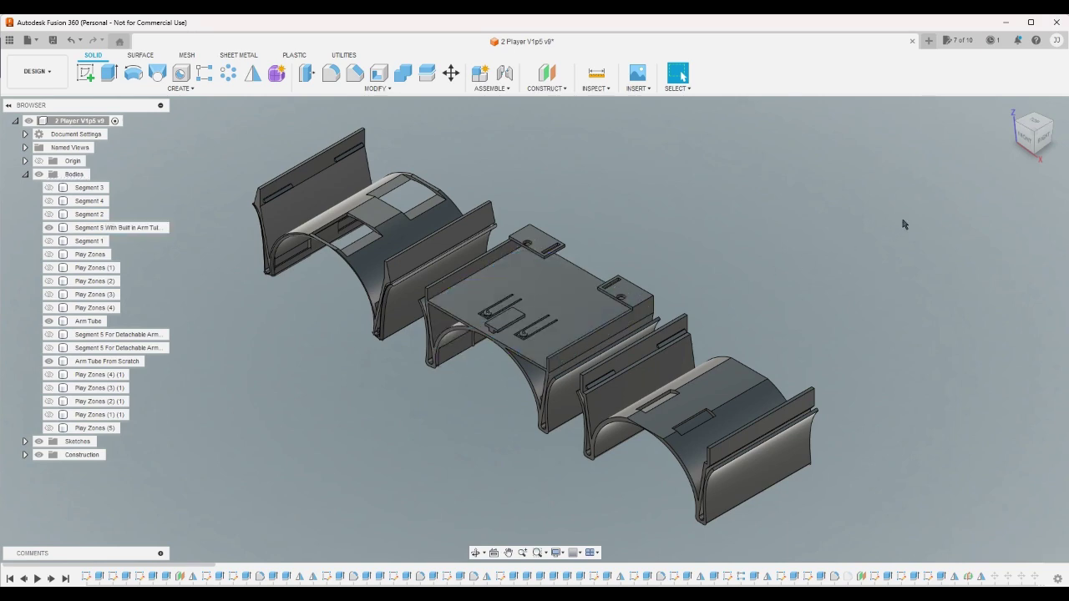
Inspect the undersides and slots of the arm tubes from below the front, ending in the home view
{"action": "left_click", "coordinate": [1032, 152]}
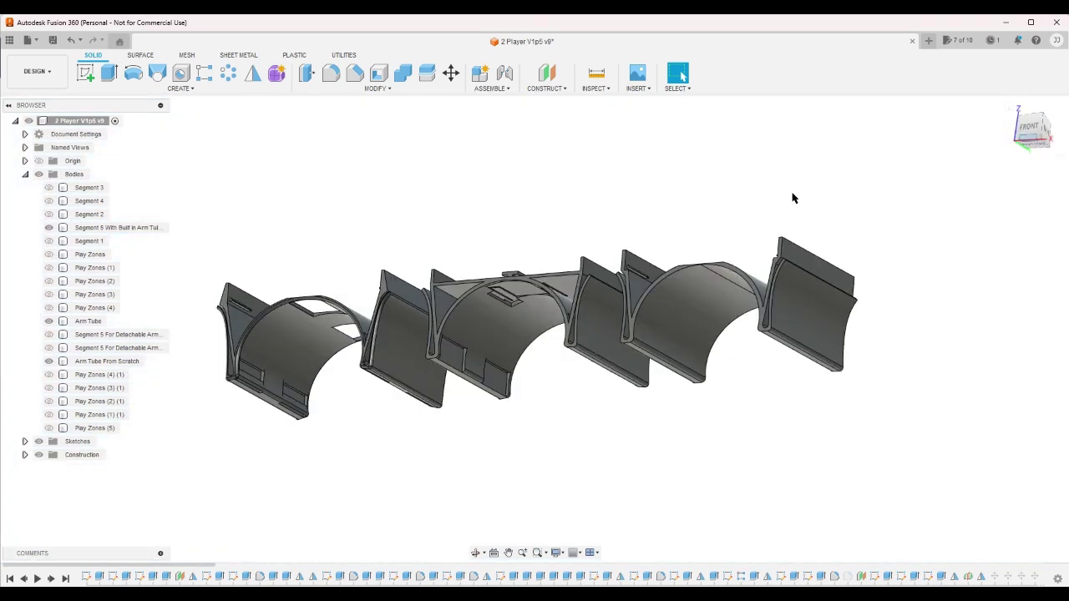
{"action": "scroll", "coordinate": [511, 260], "scroll_direction": "up", "scroll_amount": 2}
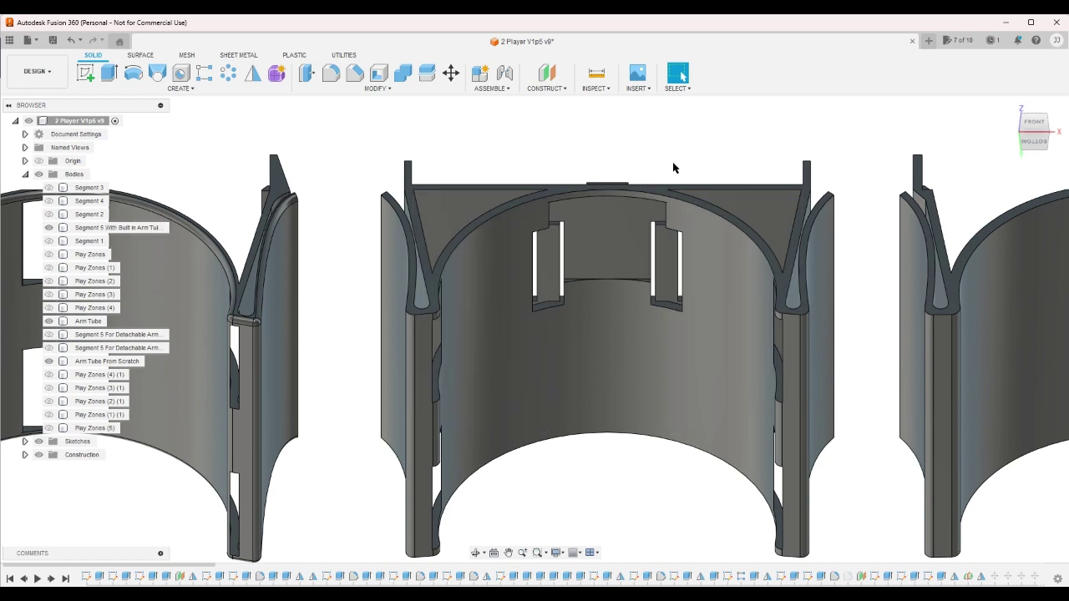
{"action": "left_click", "coordinate": [1010, 107]}
Examine the Arm Tube From Scratch body beside the built-in arm tube in the home view and from the front
{"action": "scroll", "coordinate": [437, 406], "scroll_direction": "up", "scroll_amount": 5}
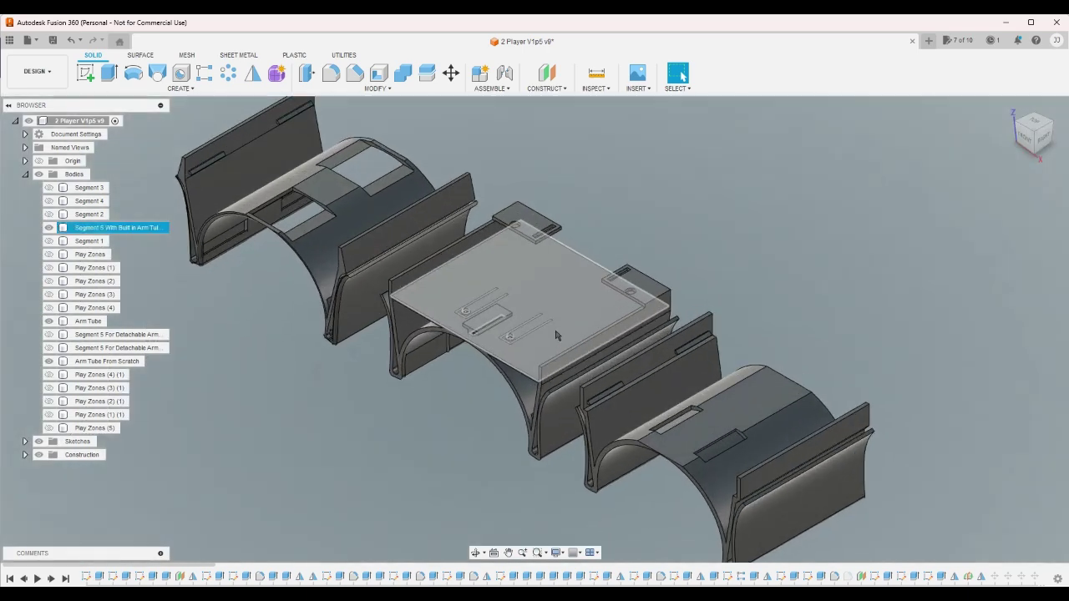
{"action": "scroll", "coordinate": [888, 235], "scroll_direction": "down", "scroll_amount": 4}
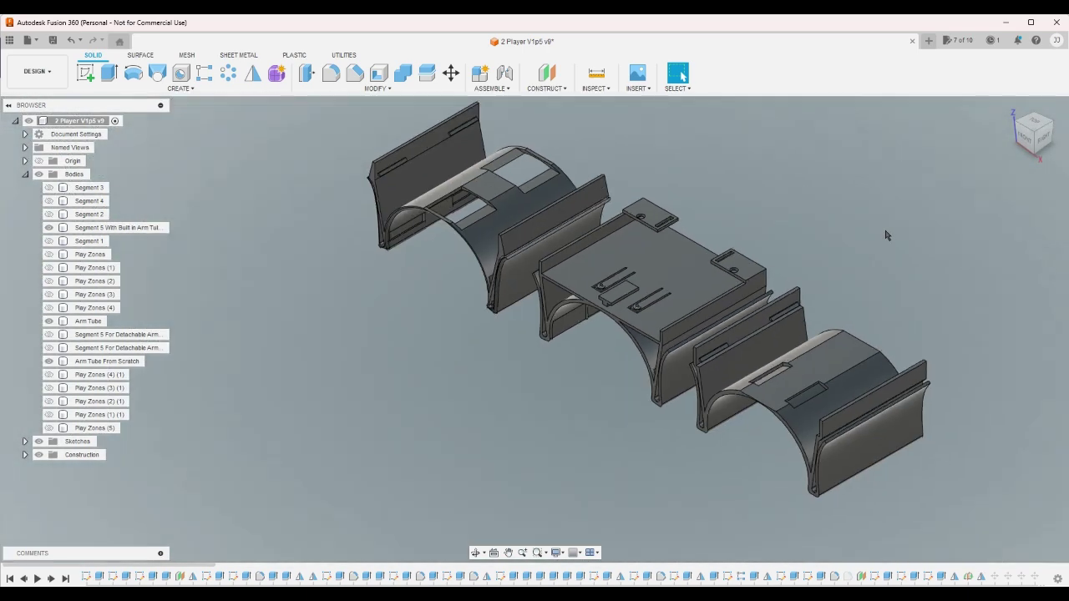
{"action": "scroll", "coordinate": [455, 220], "scroll_direction": "up", "scroll_amount": 5}
{"action": "scroll", "coordinate": [555, 250], "scroll_direction": "down", "scroll_amount": 3}
{"action": "scroll", "coordinate": [615, 288], "scroll_direction": "down", "scroll_amount": 1}
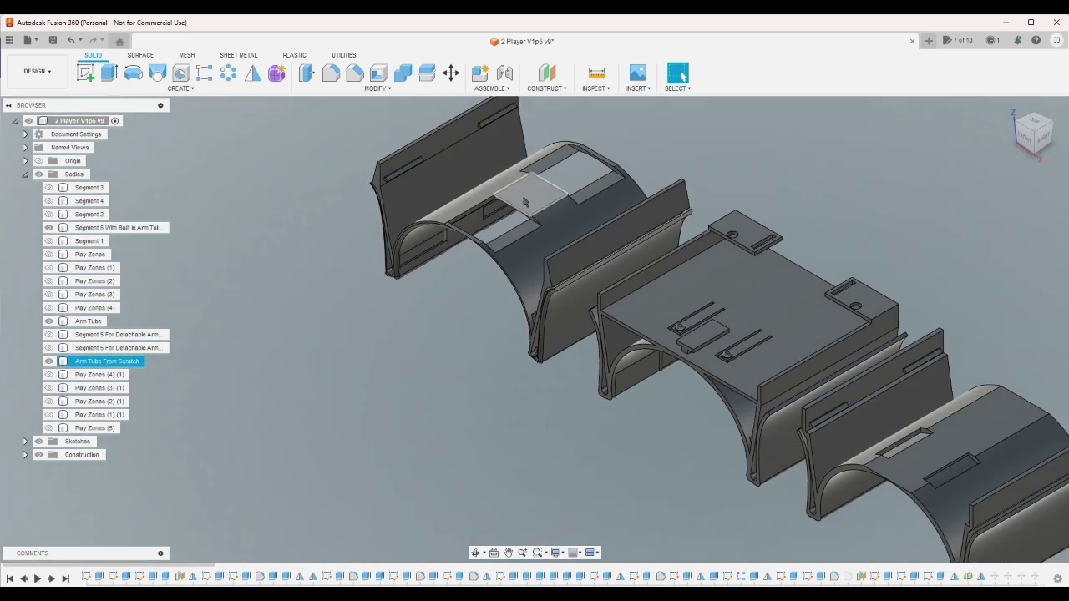
{"action": "left_click", "coordinate": [526, 200]}
{"action": "left_click", "coordinate": [949, 134]}
{"action": "left_click", "coordinate": [1028, 139]}
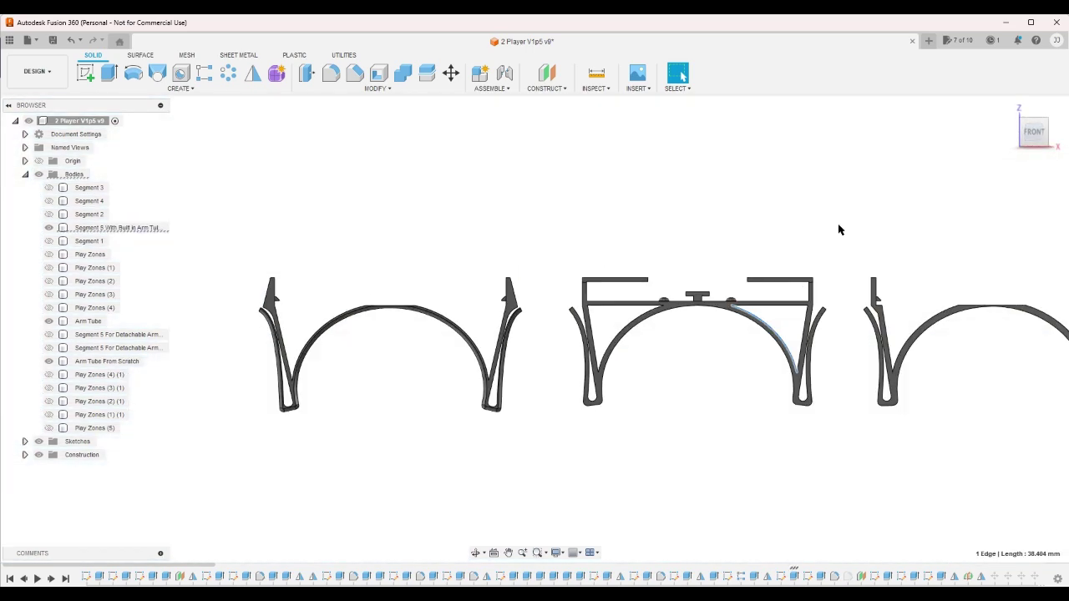
Show the second Segment 5 For Detachable Arm body, view the tubes from the bottom and restore the home view
{"action": "left_click", "coordinate": [1008, 107]}
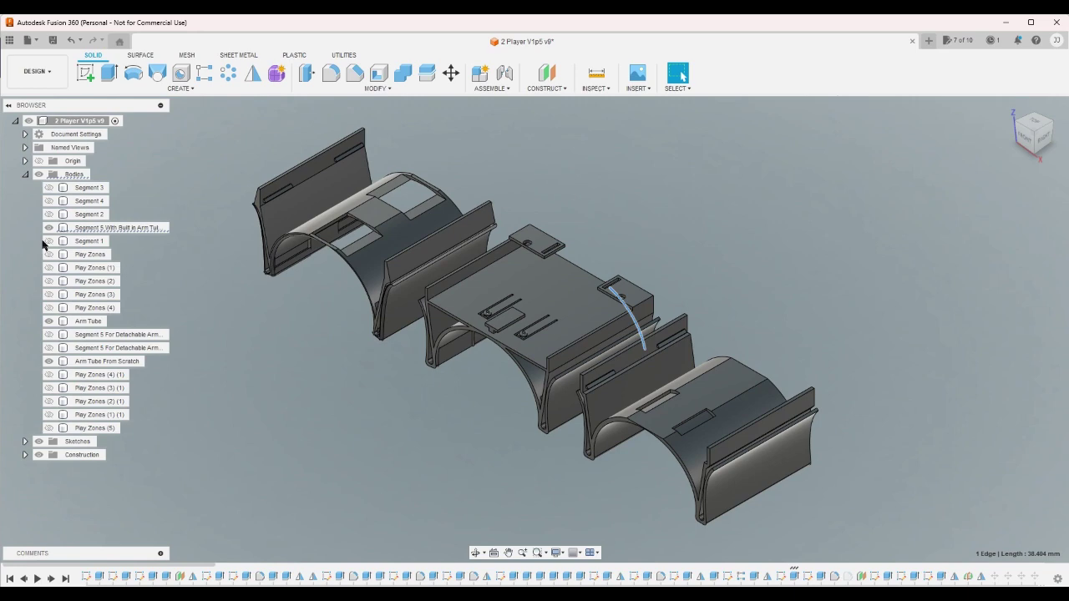
{"action": "left_click", "coordinate": [49, 348]}
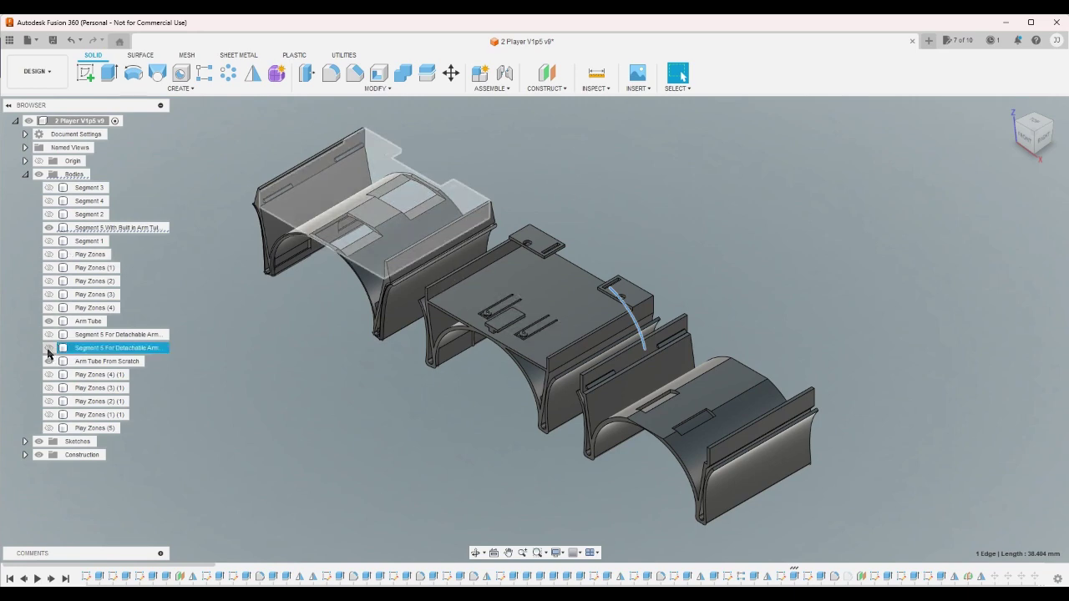
{"action": "left_click", "coordinate": [1026, 151]}
{"action": "left_click", "coordinate": [1029, 142]}
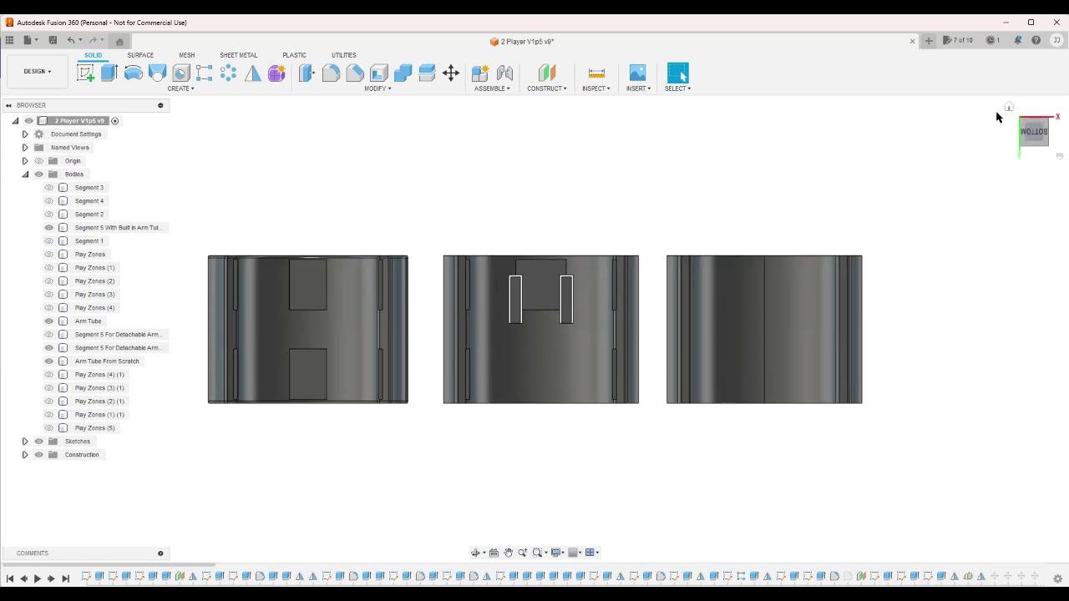
{"action": "left_click", "coordinate": [1008, 107]}
{"action": "left_click", "coordinate": [377, 220]}
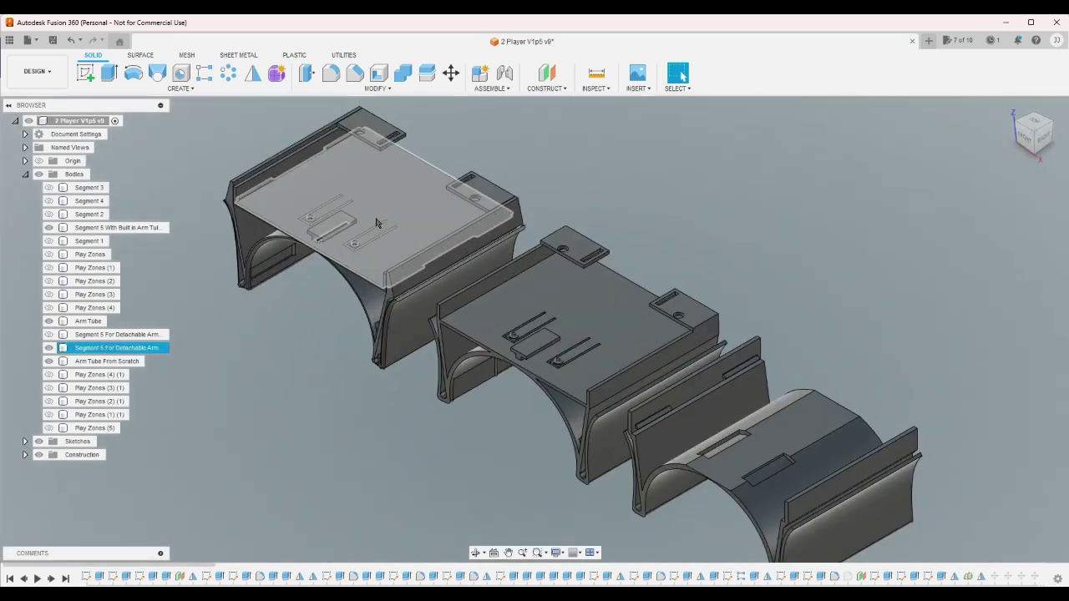
{"action": "scroll", "coordinate": [380, 220], "scroll_direction": "up", "scroll_amount": 3}
{"action": "left_click", "coordinate": [85, 72]}
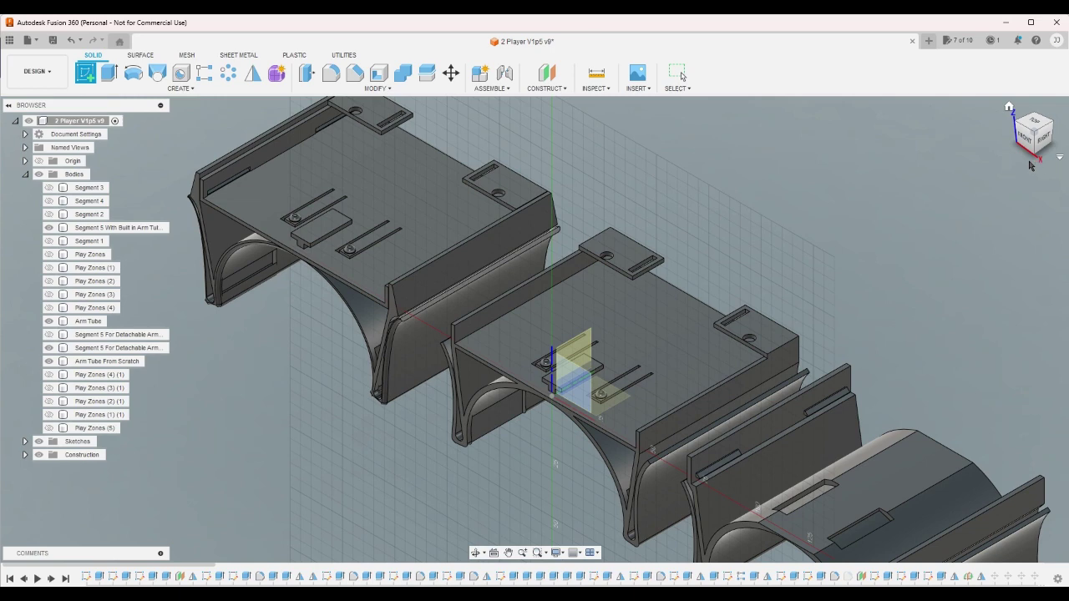
{"action": "right_click", "coordinate": [734, 242]}
{"action": "left_click", "coordinate": [685, 240]}
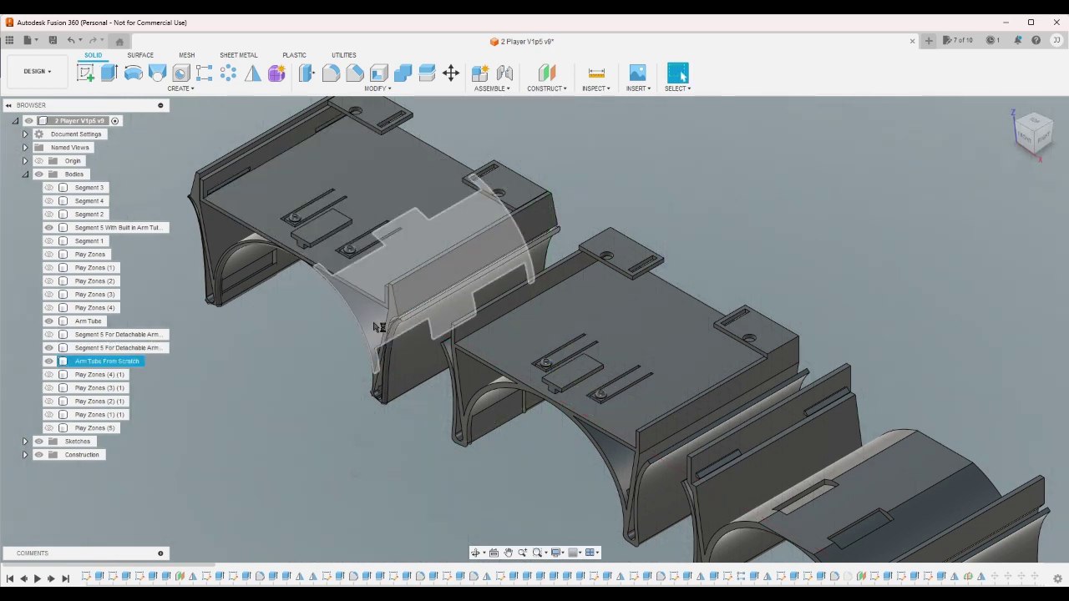
{"action": "left_click", "coordinate": [107, 360]}
{"action": "left_click", "coordinate": [309, 312]}
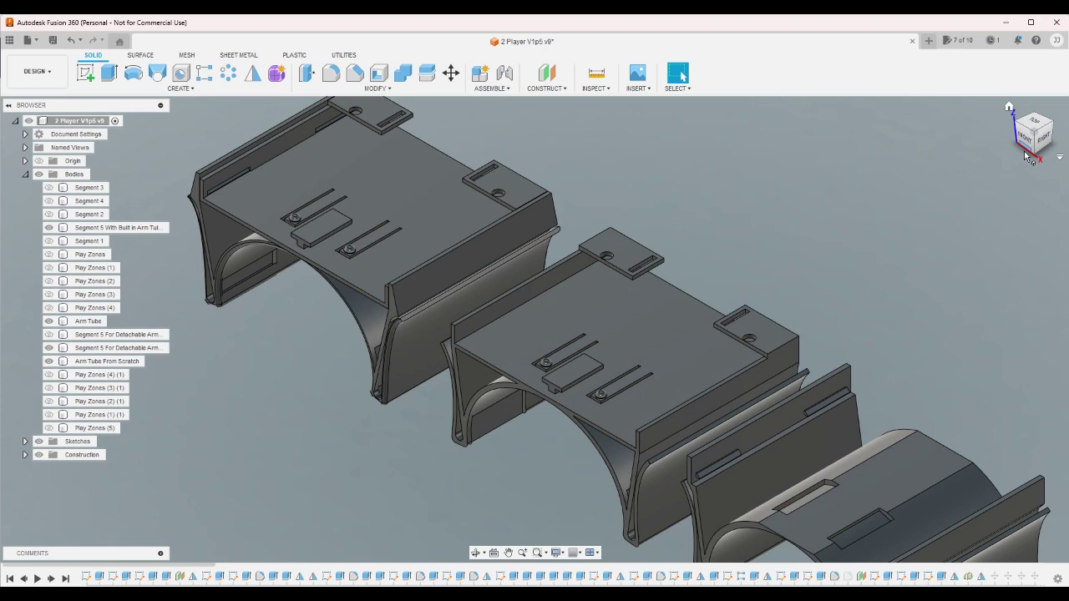
Bring the latest features at the end of the design timeline into view
{"action": "left_click", "coordinate": [982, 550]}
{"action": "scroll", "coordinate": [497, 326], "scroll_direction": "up", "scroll_amount": 3}
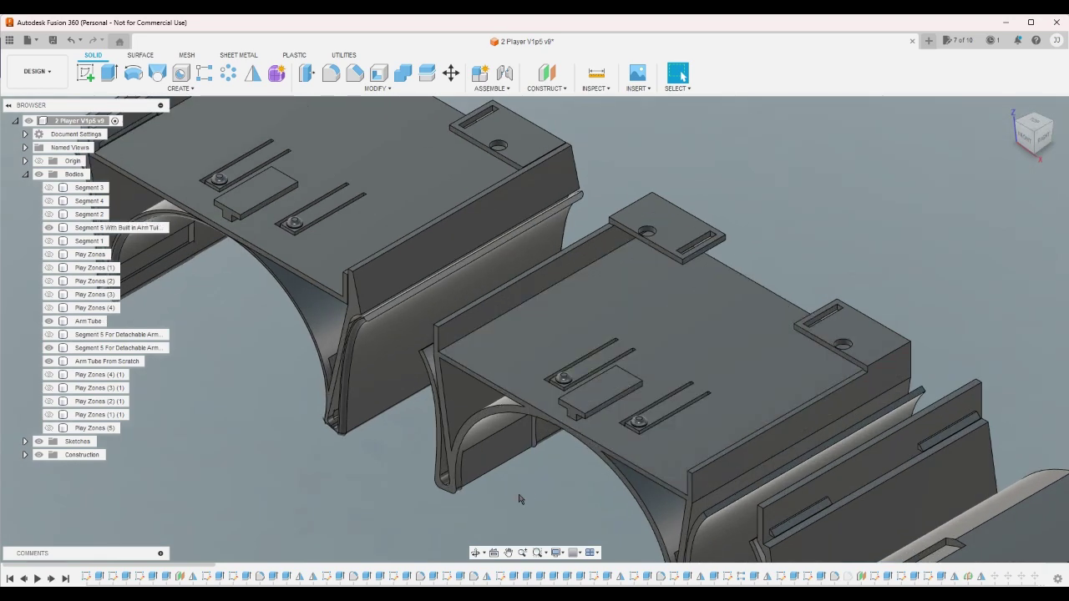
{"action": "left_click_drag", "start_coordinate": [152, 568], "coordinate": [1014, 521]}
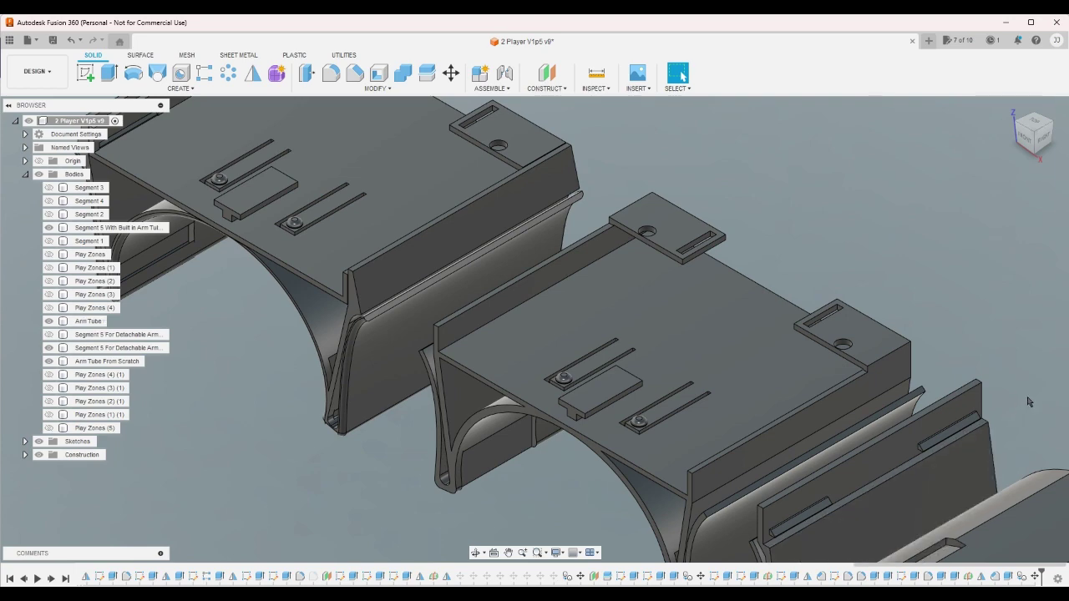
Hide the Segment 5 With Built in Arm Tube, Arm Tube and second Segment 5 For Detachable Arm bodies, leaving only Arm Tube From Scratch
{"action": "scroll", "coordinate": [835, 401], "scroll_direction": "down", "scroll_amount": 3}
{"action": "left_click", "coordinate": [50, 229]}
{"action": "left_click", "coordinate": [50, 229]}
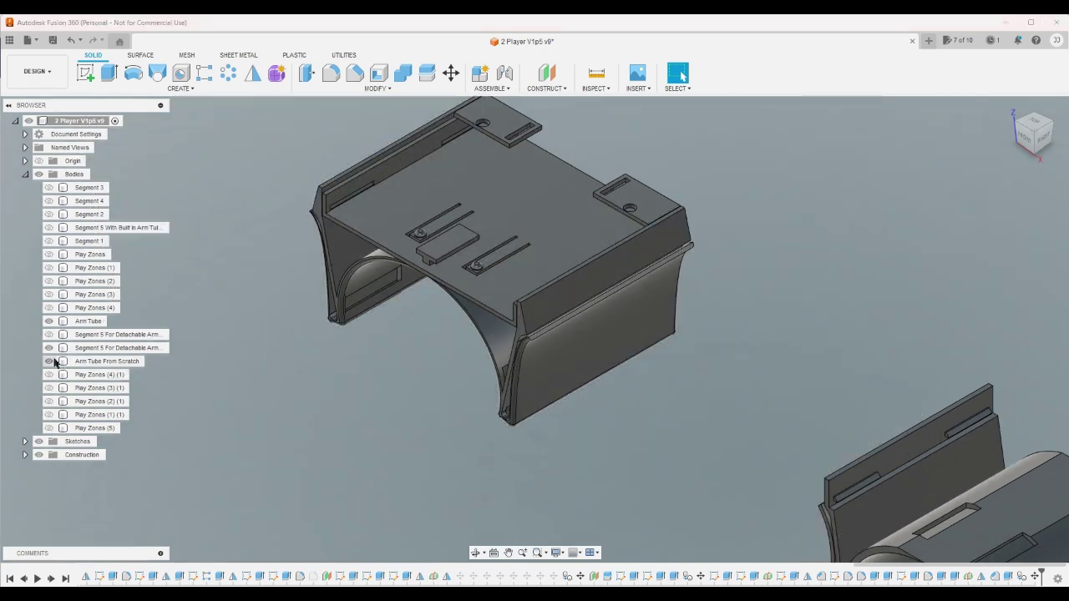
{"action": "left_click", "coordinate": [49, 361]}
{"action": "left_click", "coordinate": [49, 360]}
{"action": "left_click", "coordinate": [48, 323]}
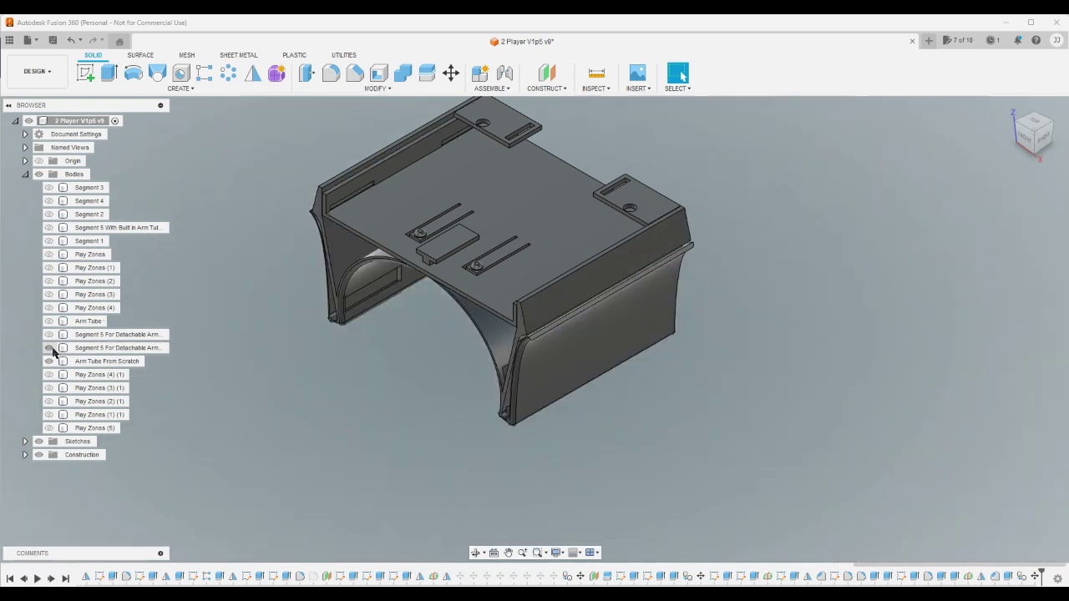
{"action": "left_click", "coordinate": [49, 347]}
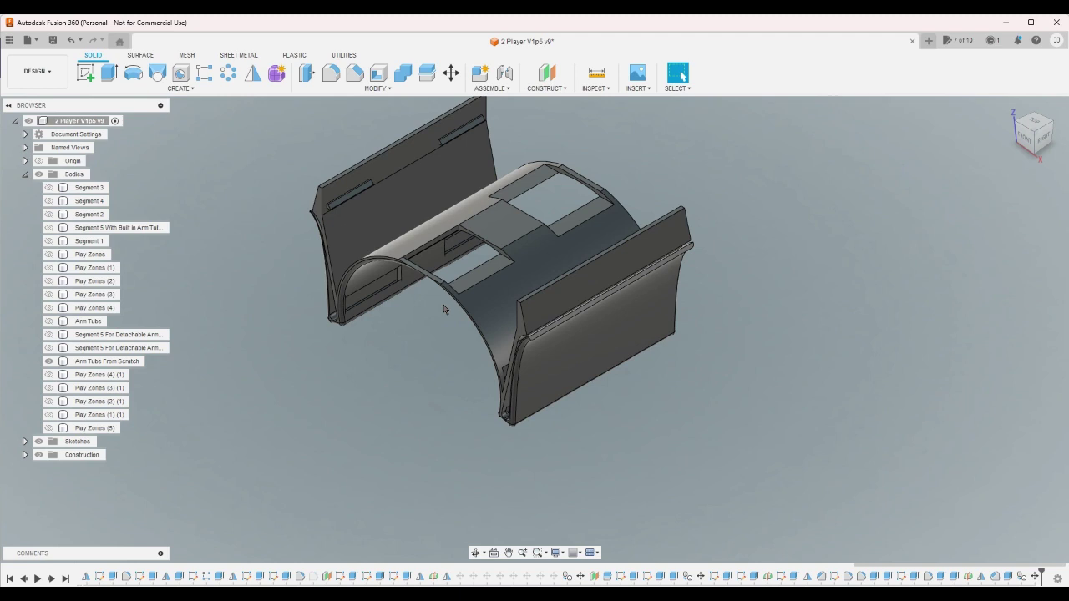
Open the sketch that defines the slot cutouts of the Arm Tube From Scratch body for editing
{"action": "left_click", "coordinate": [489, 268]}
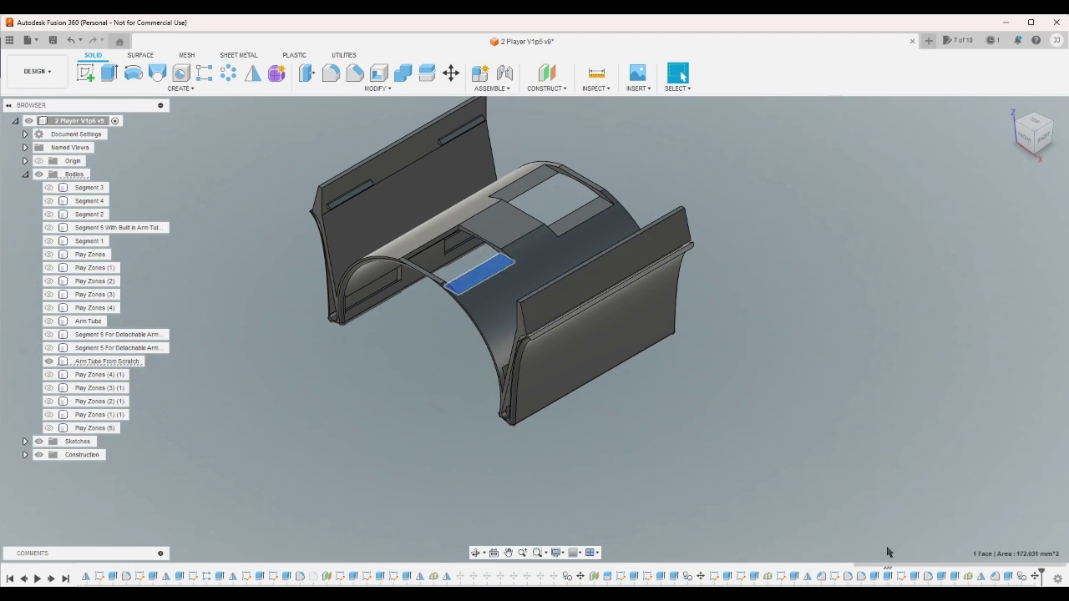
{"action": "left_click", "coordinate": [836, 577]}
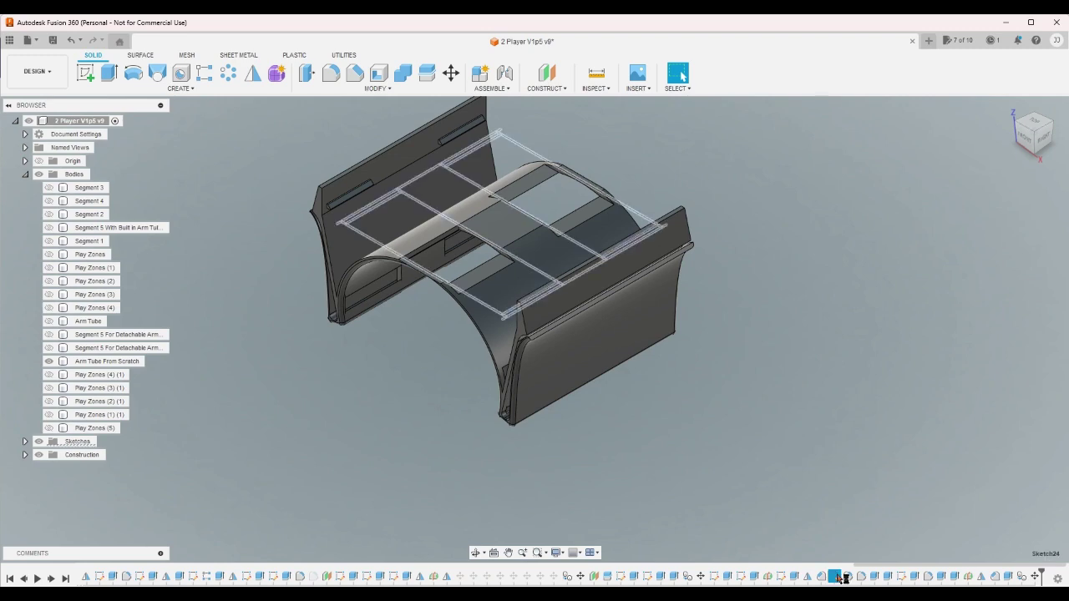
{"action": "double_click", "coordinate": [836, 577]}
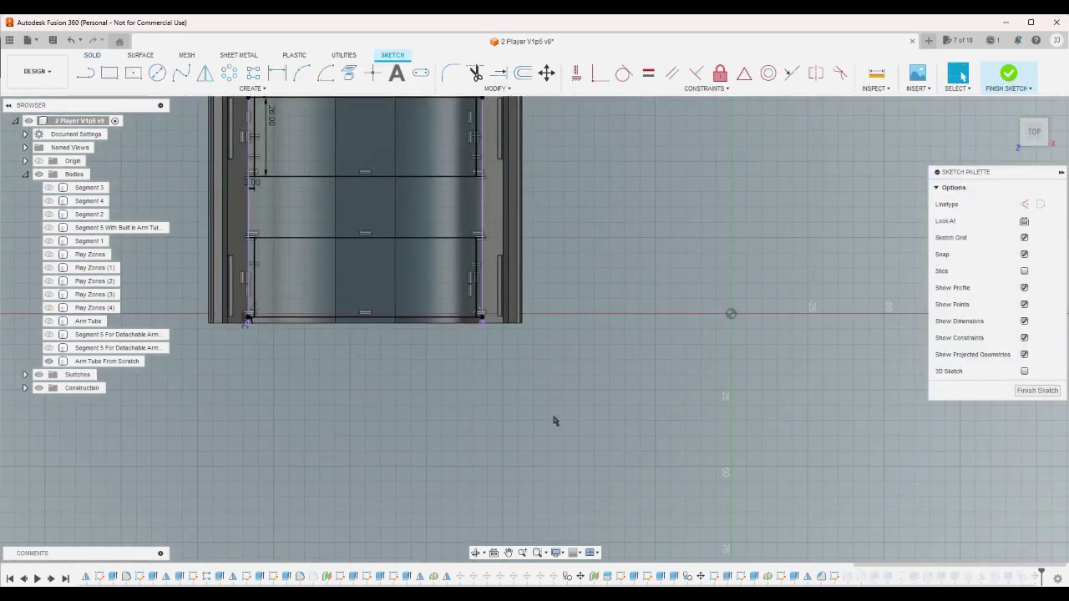
Draw two rectangles about 26 mm long against the inner edges of the existing upper pair of slot strips
{"action": "scroll", "coordinate": [480, 477], "scroll_direction": "down", "scroll_amount": 3}
{"action": "scroll", "coordinate": [158, 105], "scroll_direction": "up", "scroll_amount": 5}
{"action": "scroll", "coordinate": [260, 115], "scroll_direction": "down", "scroll_amount": 3}
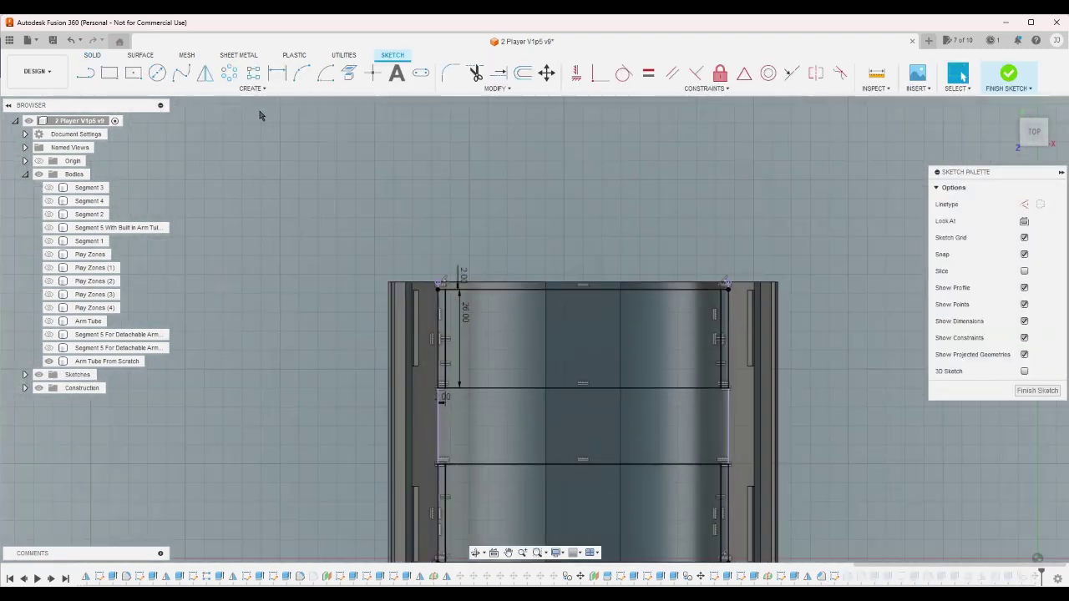
{"action": "scroll", "coordinate": [393, 440], "scroll_direction": "up", "scroll_amount": 2}
{"action": "key", "text": "r"}
{"action": "scroll", "coordinate": [406, 153], "scroll_direction": "up", "scroll_amount": 2}
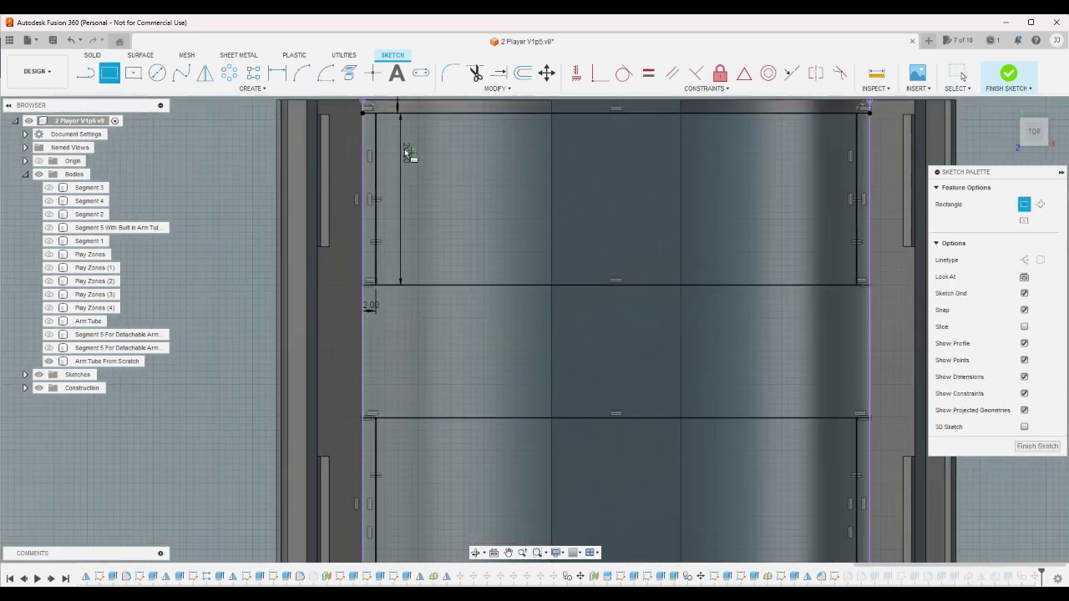
{"action": "left_click", "coordinate": [376, 117]}
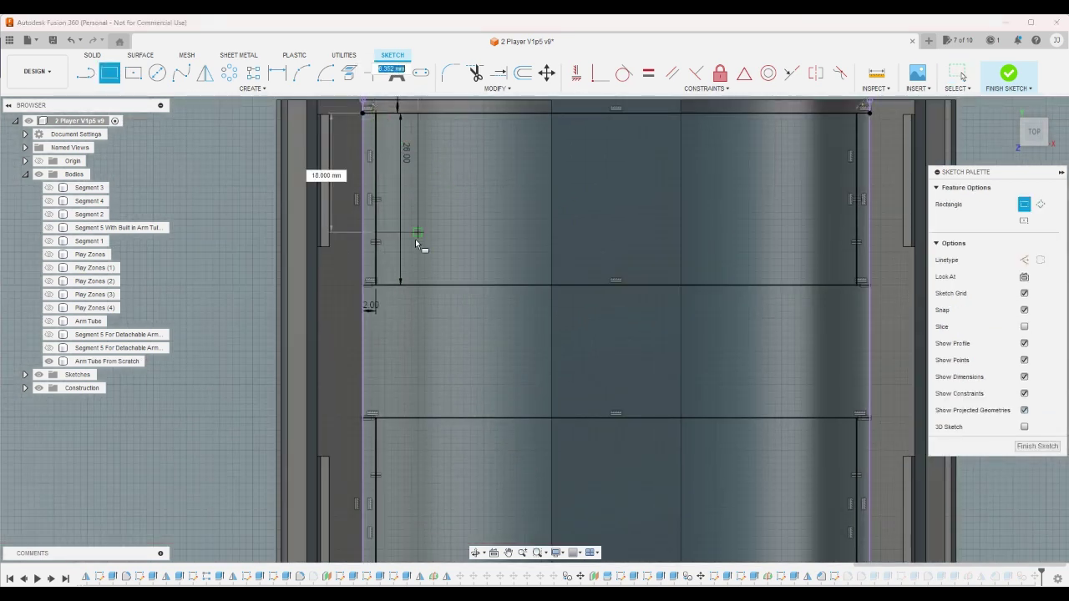
{"action": "left_click", "coordinate": [420, 284]}
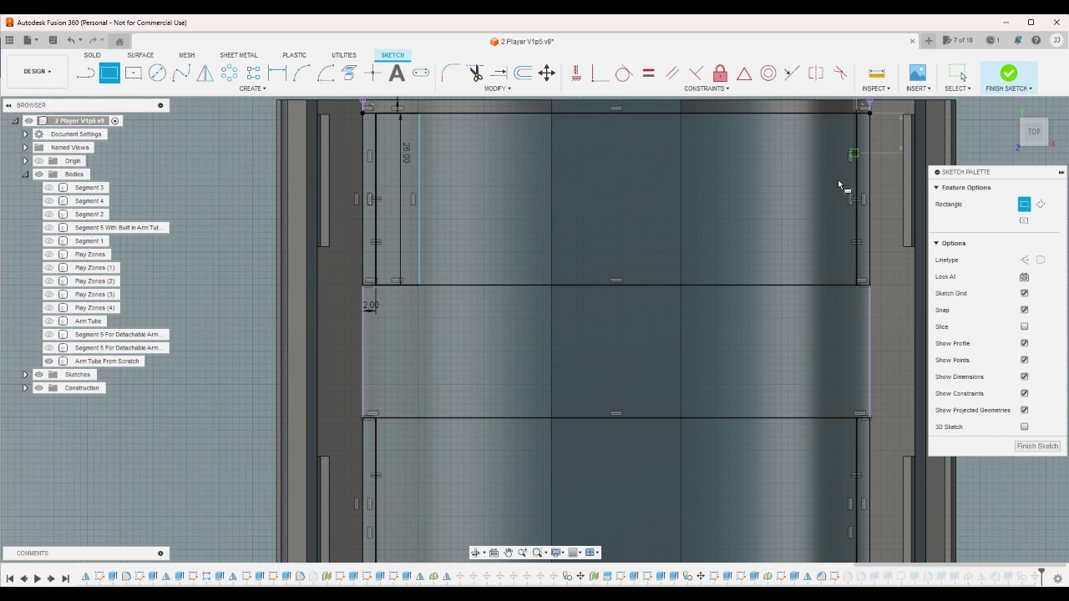
{"action": "left_click", "coordinate": [857, 114]}
{"action": "left_click", "coordinate": [828, 285]}
Draw two matching full-length rectangles against the inner edges of the lower pair of slot strips
{"action": "scroll", "coordinate": [848, 242], "scroll_direction": "down", "scroll_amount": 3}
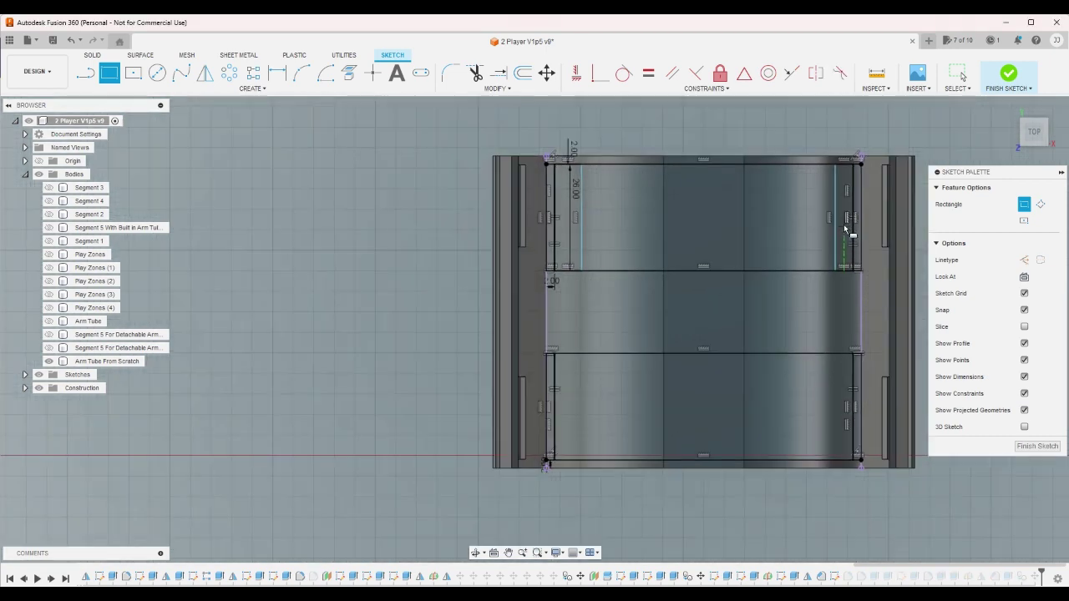
{"action": "scroll", "coordinate": [854, 413], "scroll_direction": "up", "scroll_amount": 3}
{"action": "left_click", "coordinate": [856, 325]}
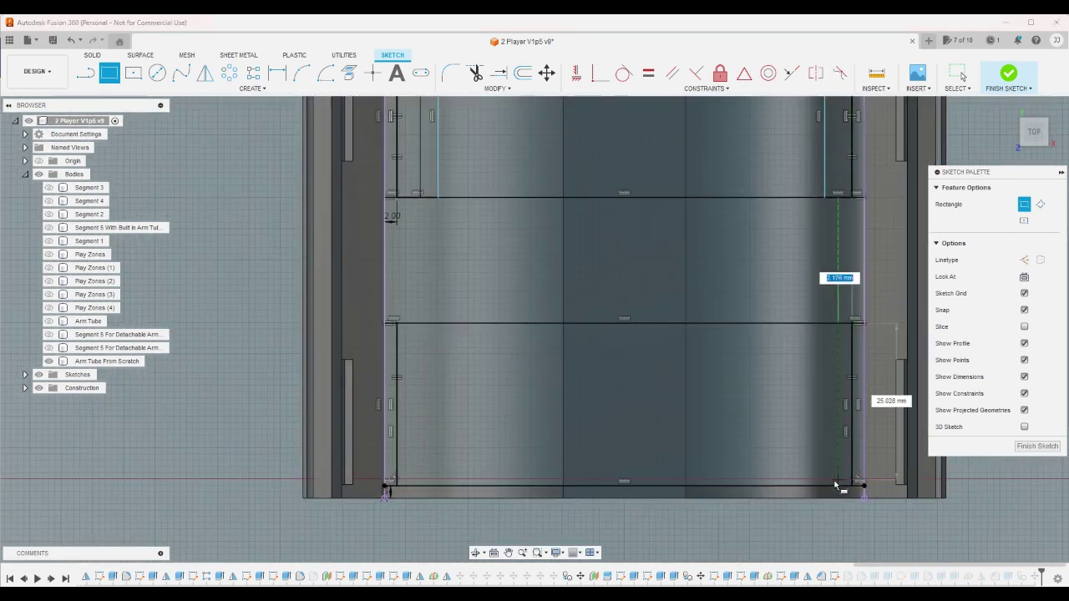
{"action": "left_click", "coordinate": [836, 487]}
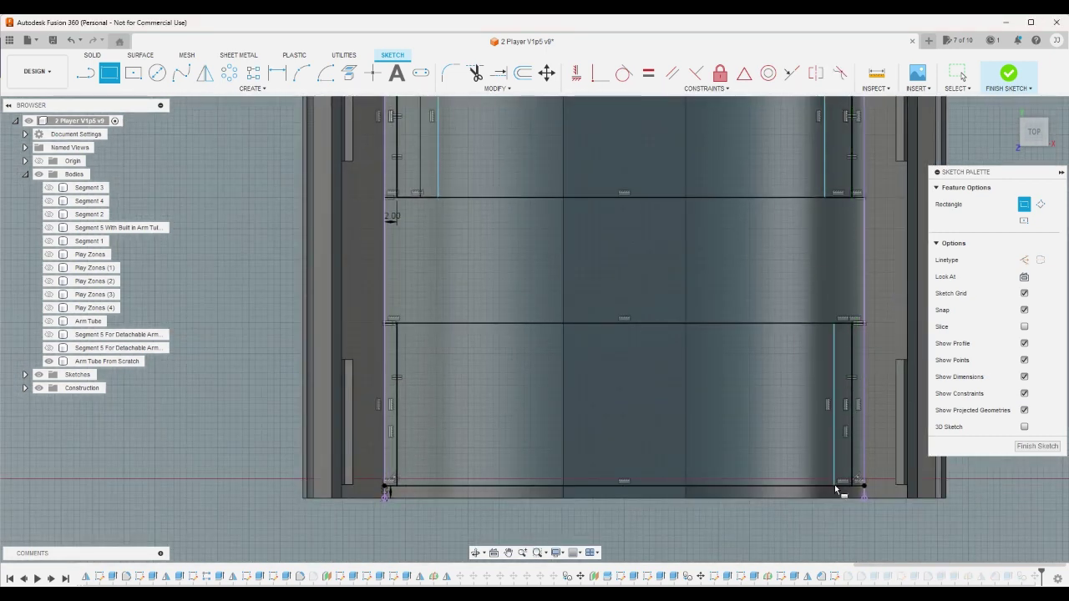
{"action": "left_click", "coordinate": [392, 323]}
{"action": "left_click", "coordinate": [419, 485]}
{"action": "right_click", "coordinate": [420, 527]}
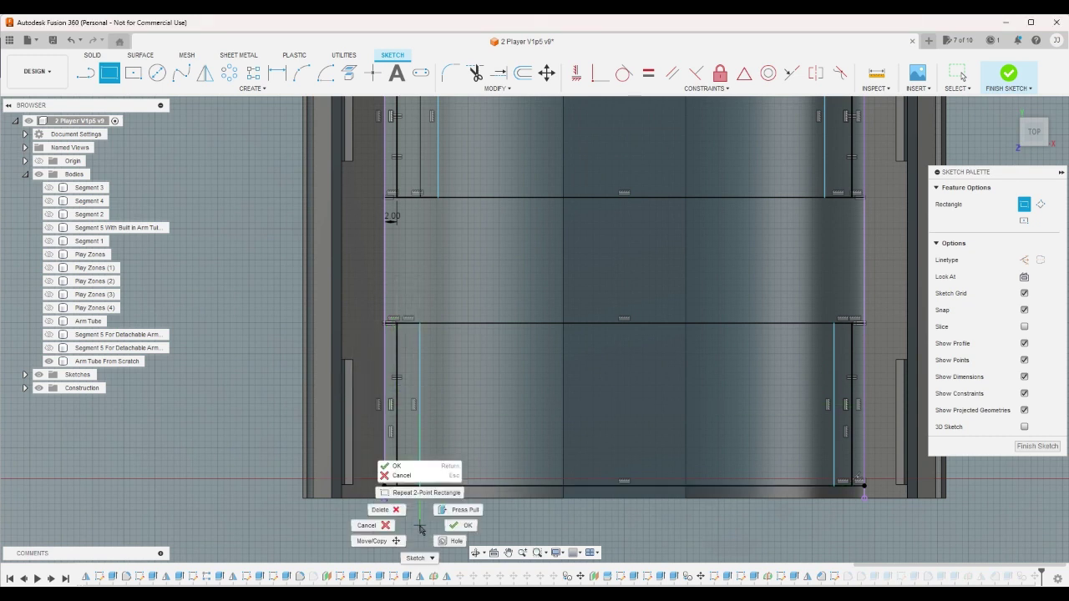
{"action": "left_click", "coordinate": [460, 526]}
Dimension both new upper rectangles to a width of 2 mm
{"action": "scroll", "coordinate": [484, 209], "scroll_direction": "down", "scroll_amount": 3}
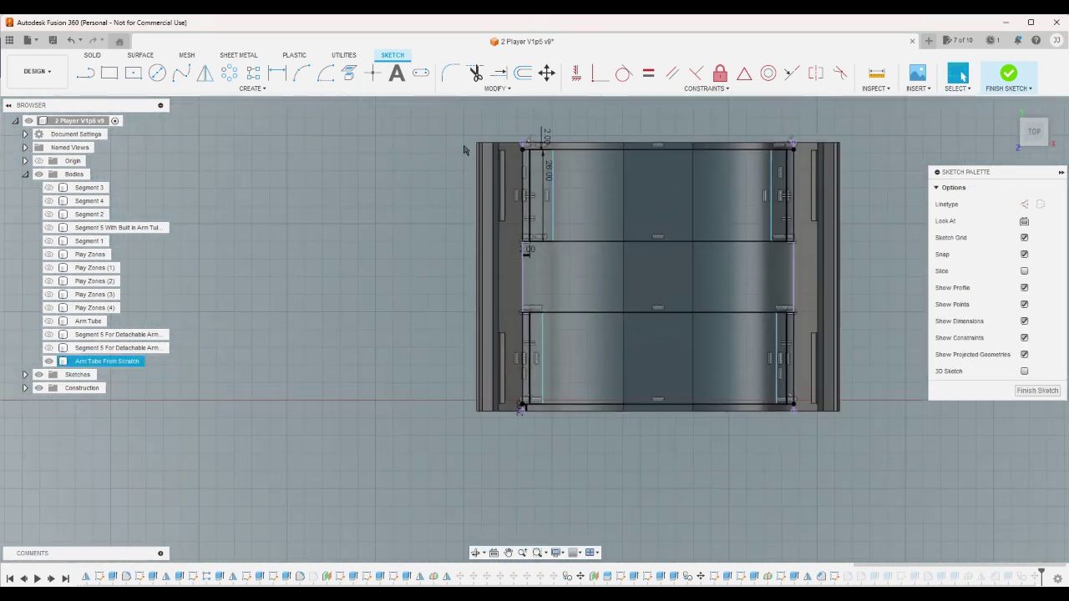
{"action": "scroll", "coordinate": [398, 100], "scroll_direction": "up", "scroll_amount": 1}
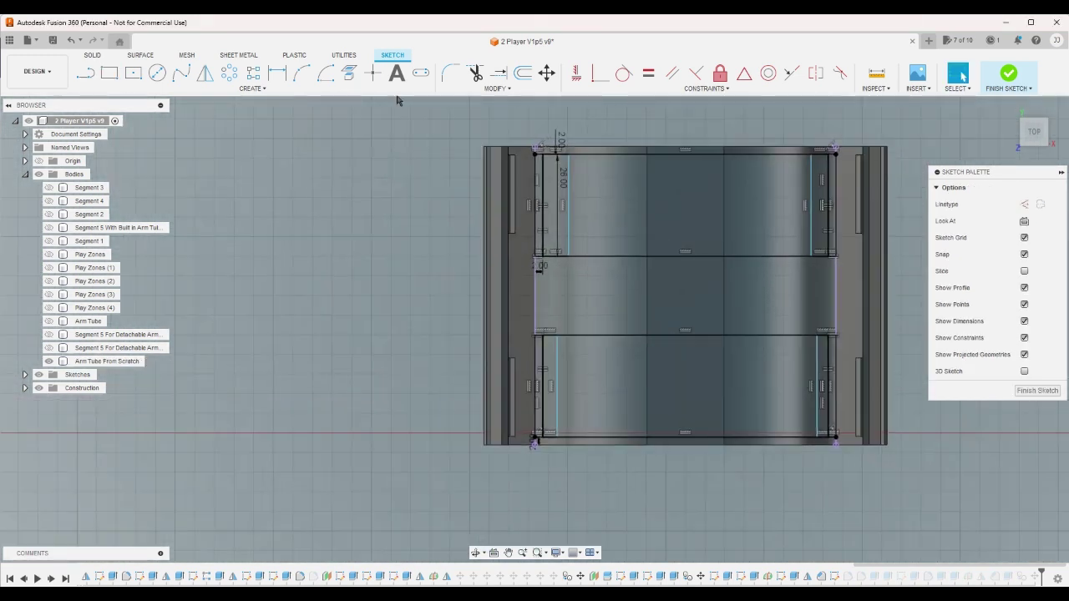
{"action": "left_click", "coordinate": [570, 220]}
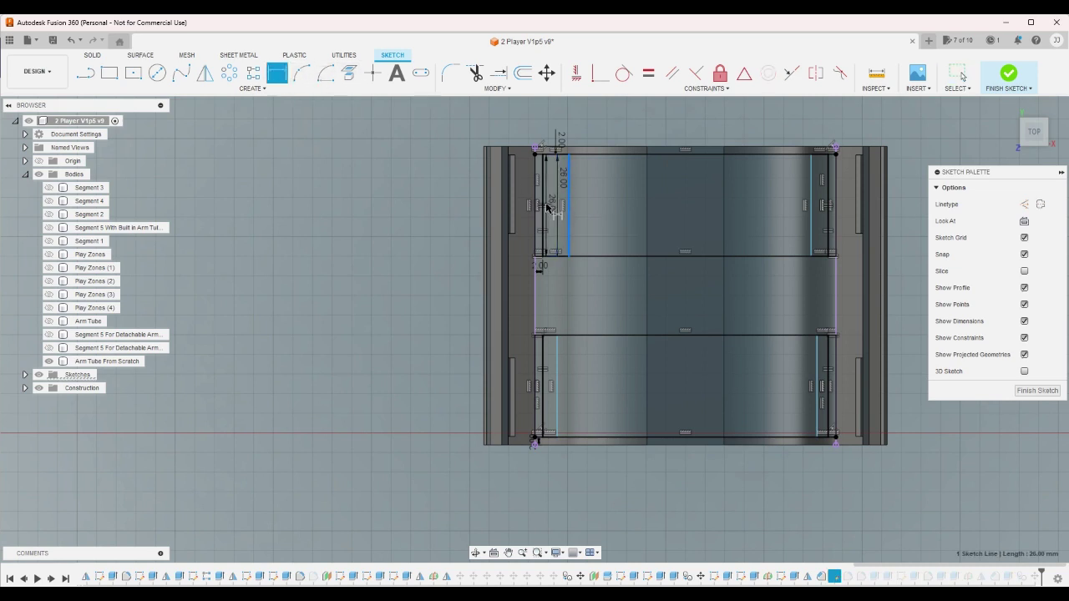
{"action": "left_click", "coordinate": [609, 196]}
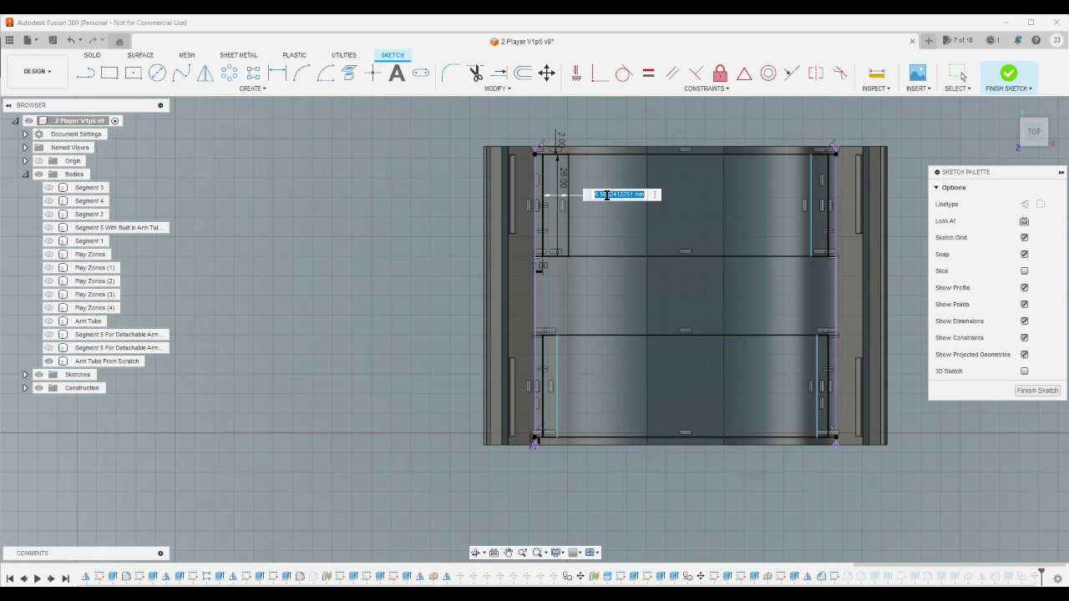
{"action": "type", "text": "2"}
{"action": "key", "text": "Return"}
{"action": "left_click", "coordinate": [813, 195]}
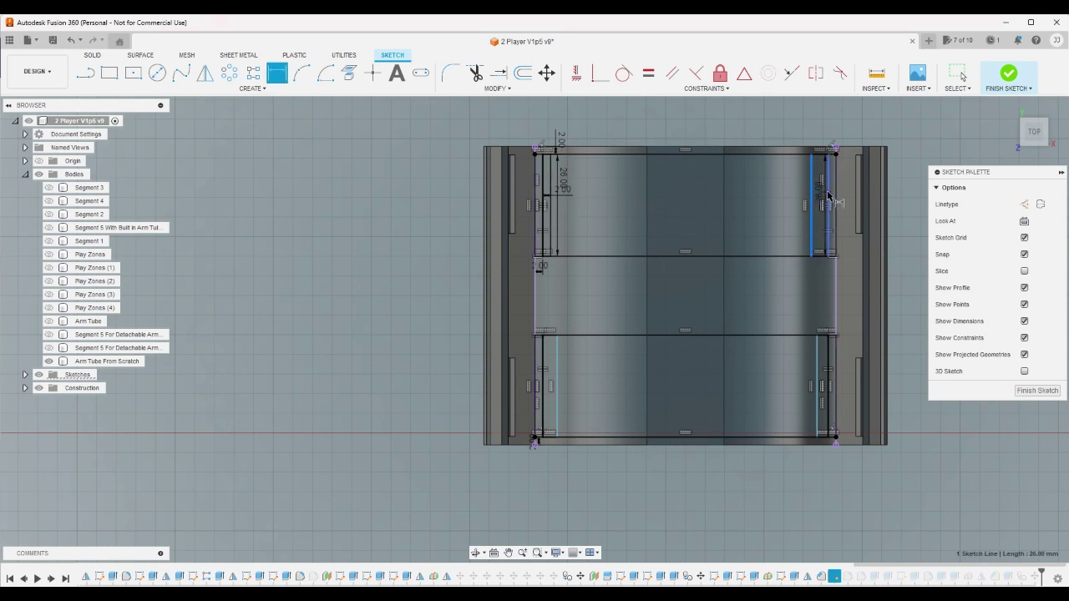
{"action": "left_click", "coordinate": [794, 186]}
{"action": "type", "text": "2"}
{"action": "key", "text": "Return"}
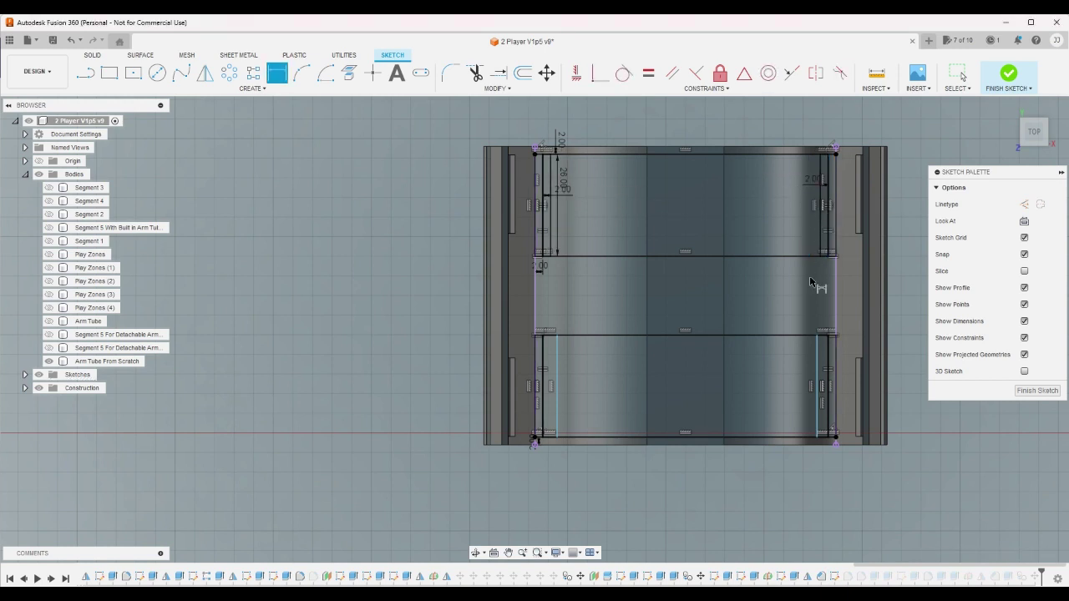
Dimension both new lower rectangles to a width of 2 mm and finish the sketch in the home view
{"action": "left_click", "coordinate": [817, 351]}
{"action": "key", "text": "Delete"}
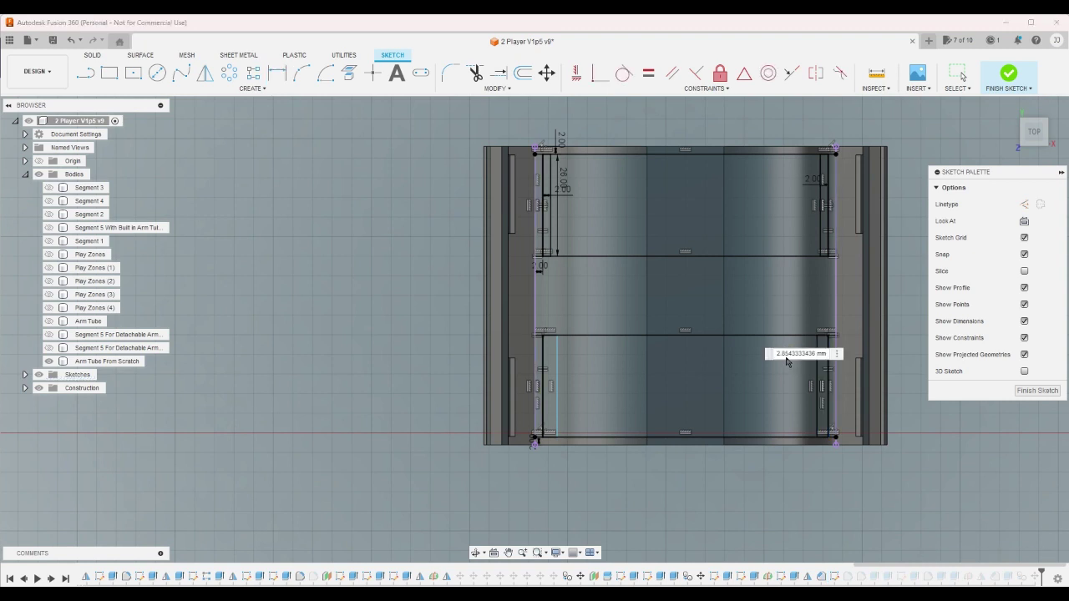
{"action": "left_click", "coordinate": [557, 366]}
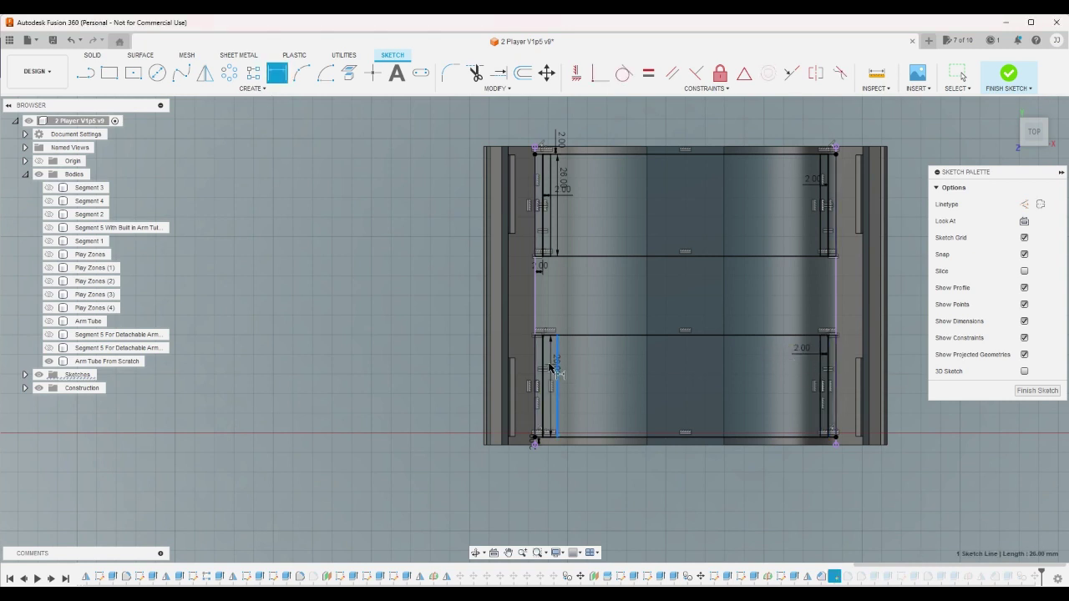
{"action": "left_click", "coordinate": [589, 370]}
{"action": "type", "text": "2"}
{"action": "key", "text": "Return"}
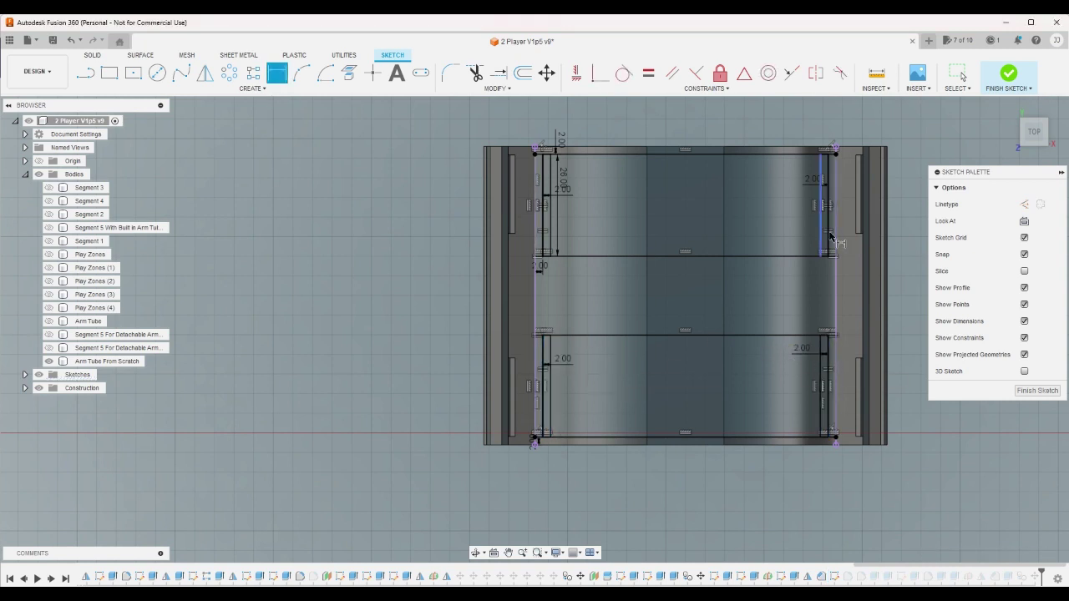
{"action": "left_click", "coordinate": [1011, 75]}
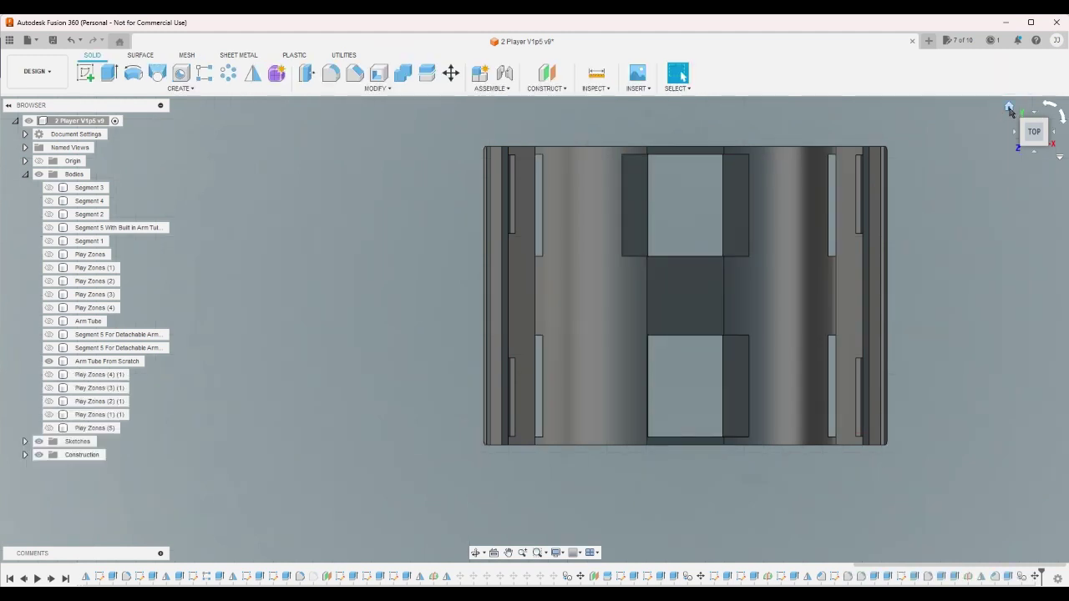
{"action": "left_click", "coordinate": [1009, 109]}
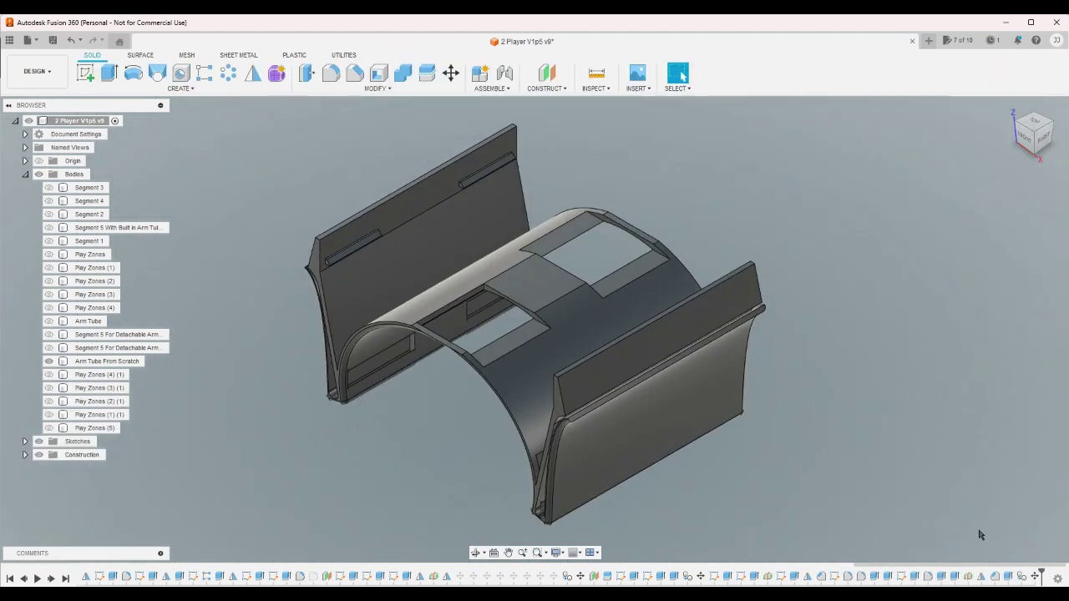
Edit the 75 mm deep slot cut extrusion and add the new inner strip rectangles to its profiles
{"action": "left_click", "coordinate": [508, 342]}
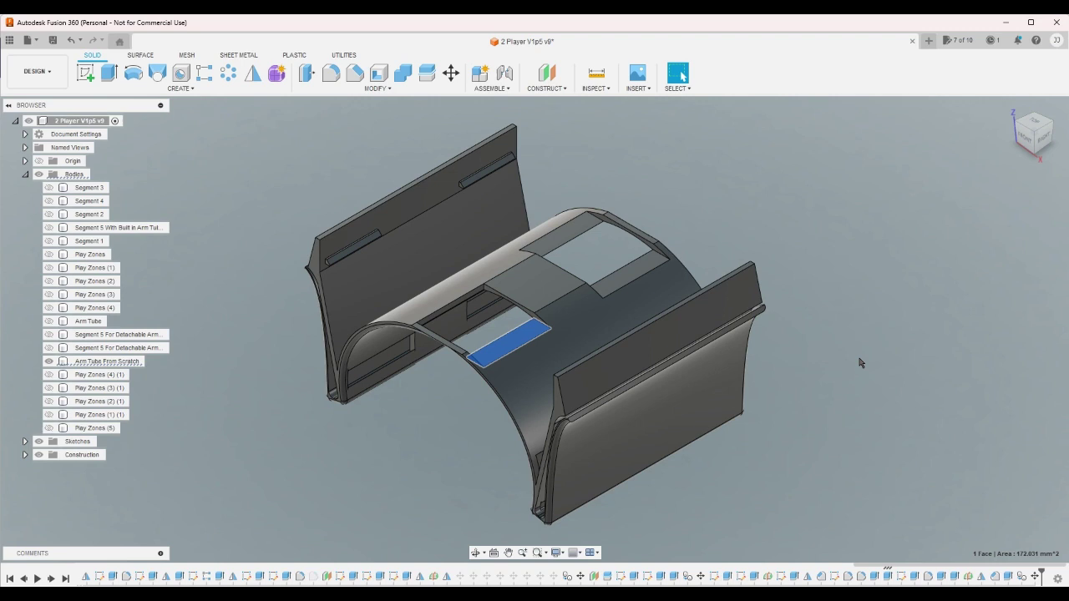
{"action": "double_click", "coordinate": [876, 578]}
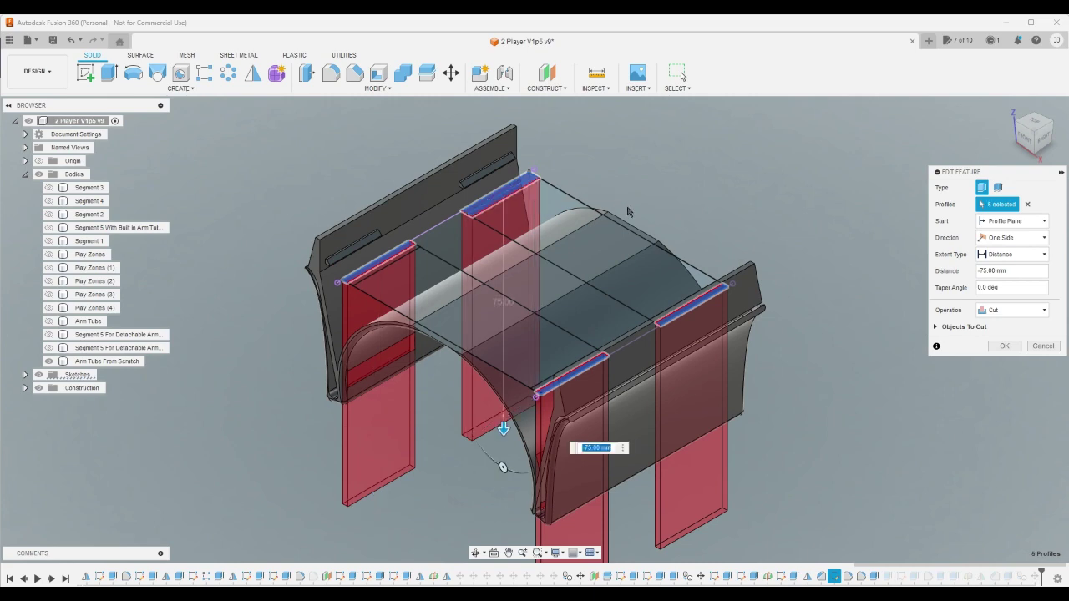
{"action": "left_click", "coordinate": [565, 345]}
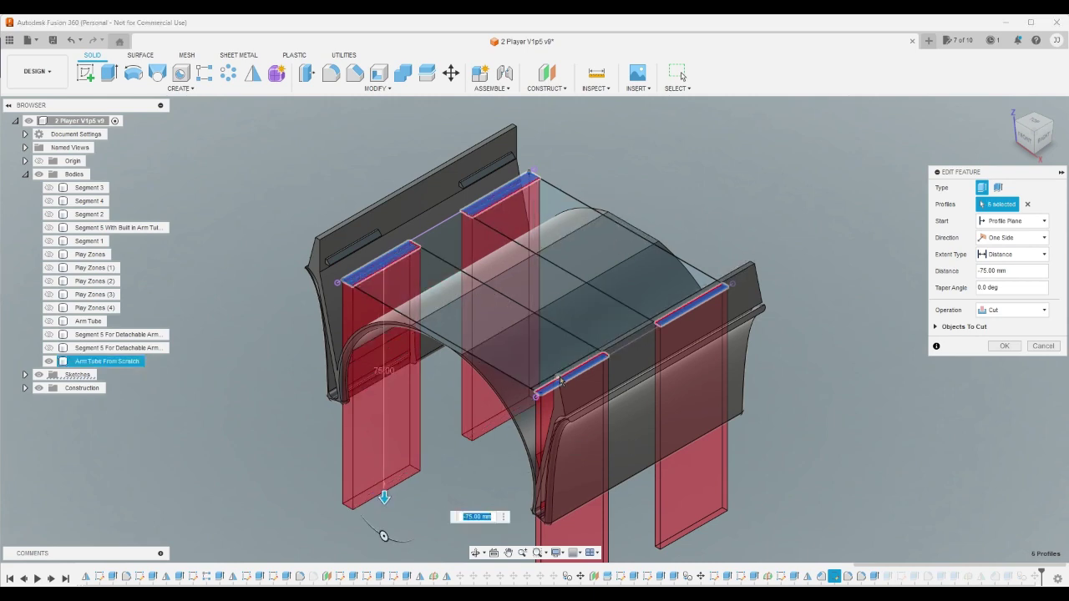
{"action": "left_click", "coordinate": [1013, 128]}
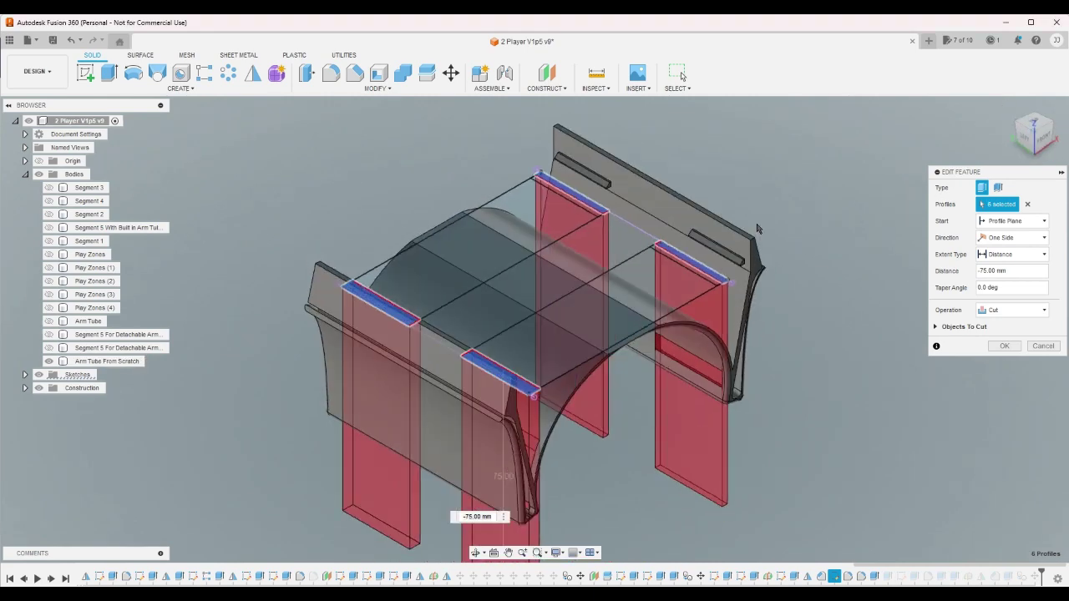
{"action": "scroll", "coordinate": [683, 267], "scroll_direction": "up", "scroll_amount": 5}
{"action": "left_click", "coordinate": [758, 282]}
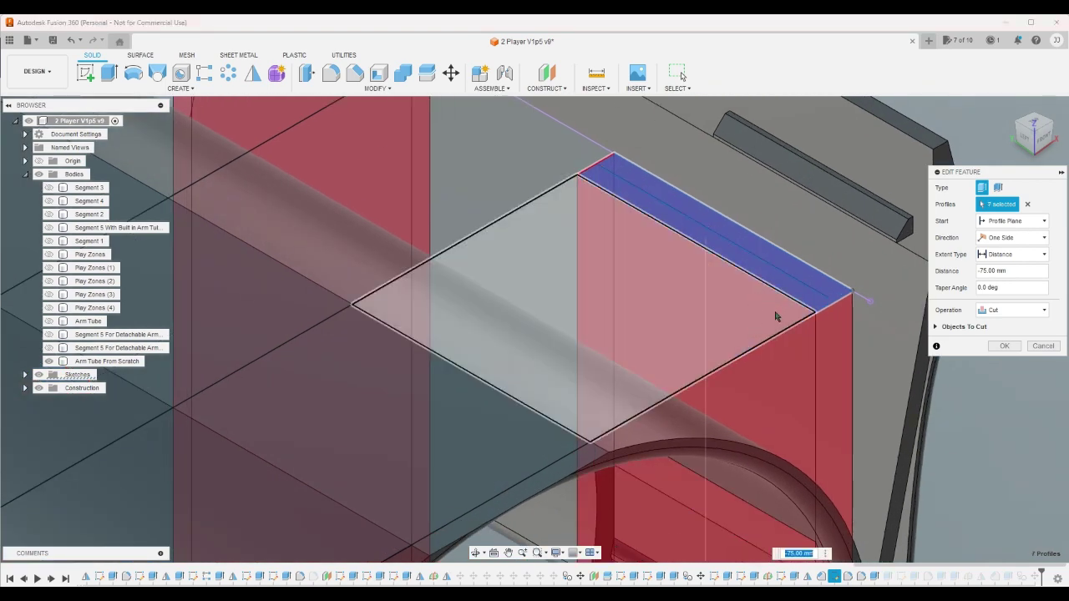
{"action": "scroll", "coordinate": [807, 329], "scroll_direction": "down", "scroll_amount": 5}
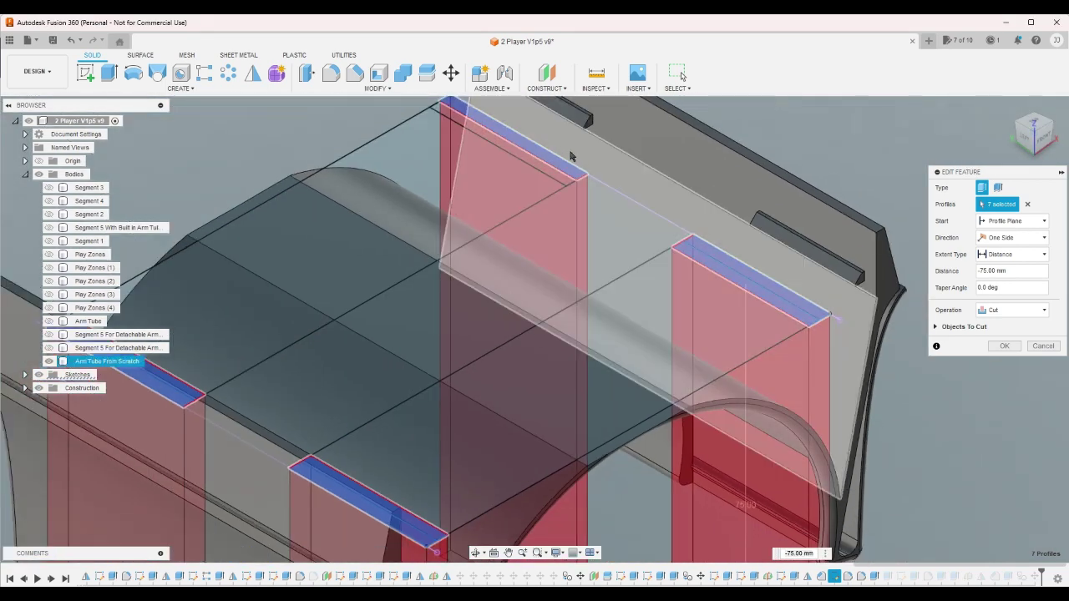
{"action": "left_click", "coordinate": [543, 161]}
Remove the four outer strip rectangles from the 75 mm slot cut's profiles, keeping only the new inner strips, and apply the edit
{"action": "left_click", "coordinate": [543, 161]}
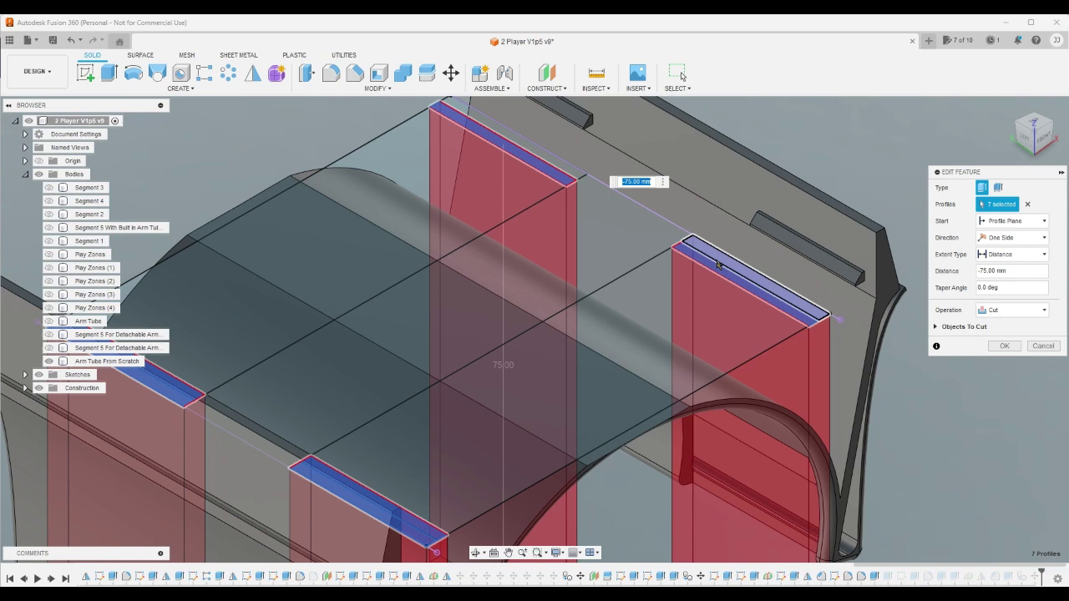
{"action": "left_click", "coordinate": [717, 260]}
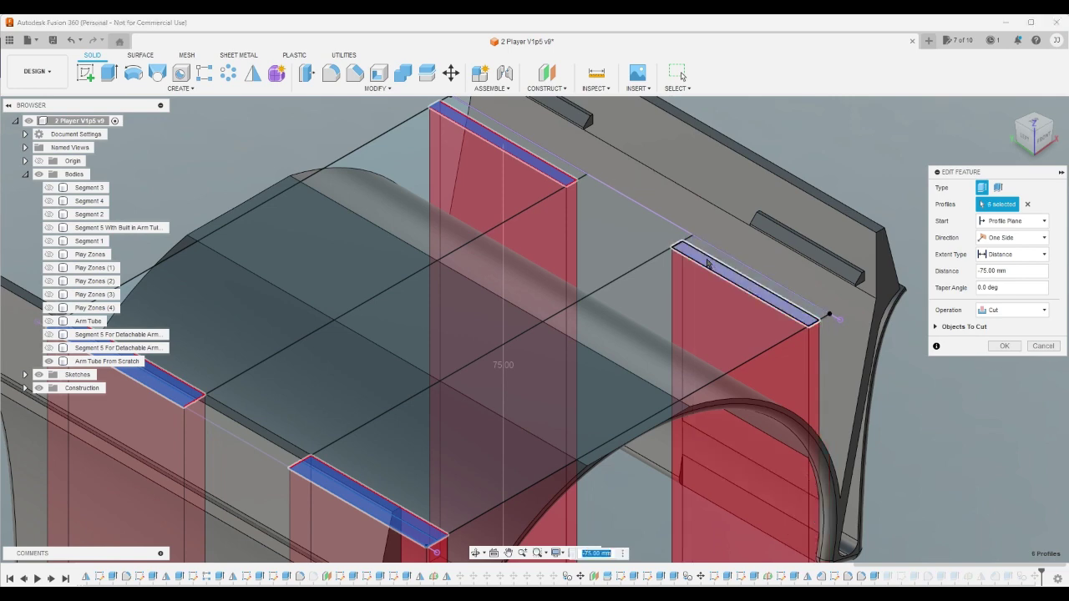
{"action": "left_click", "coordinate": [416, 539]}
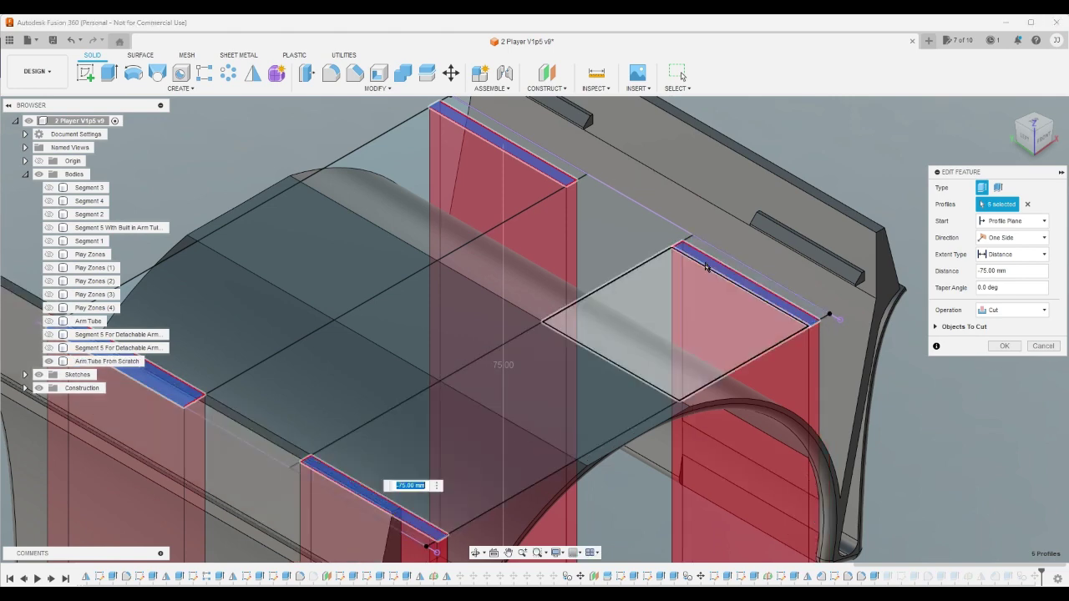
{"action": "left_click", "coordinate": [1039, 117]}
{"action": "scroll", "coordinate": [823, 195], "scroll_direction": "down", "scroll_amount": 6}
{"action": "scroll", "coordinate": [851, 215], "scroll_direction": "up", "scroll_amount": 5}
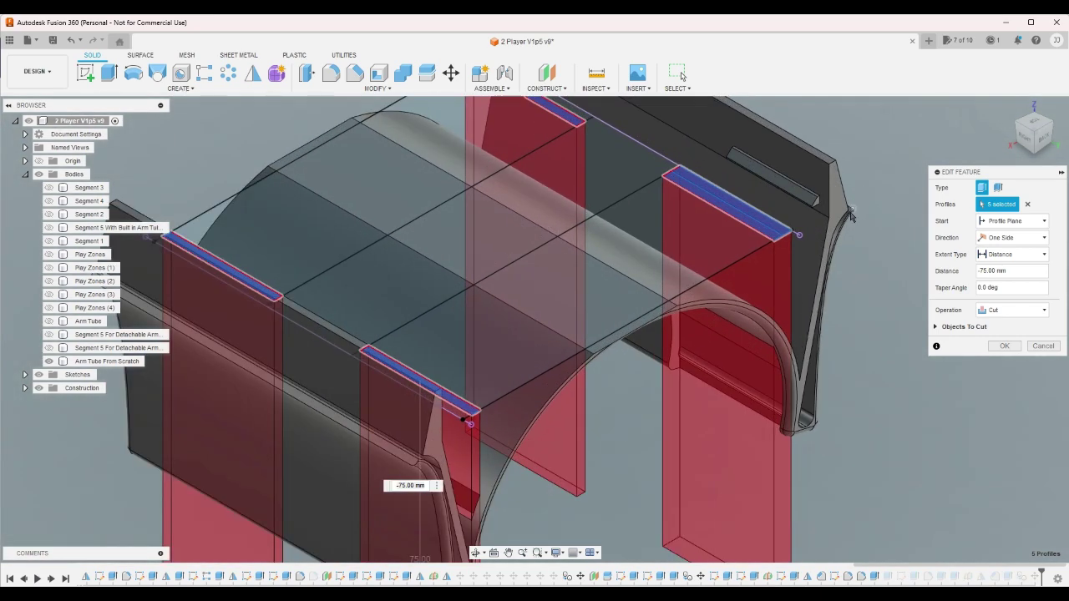
{"action": "scroll", "coordinate": [850, 215], "scroll_direction": "up", "scroll_amount": 3}
{"action": "left_click", "coordinate": [747, 239]}
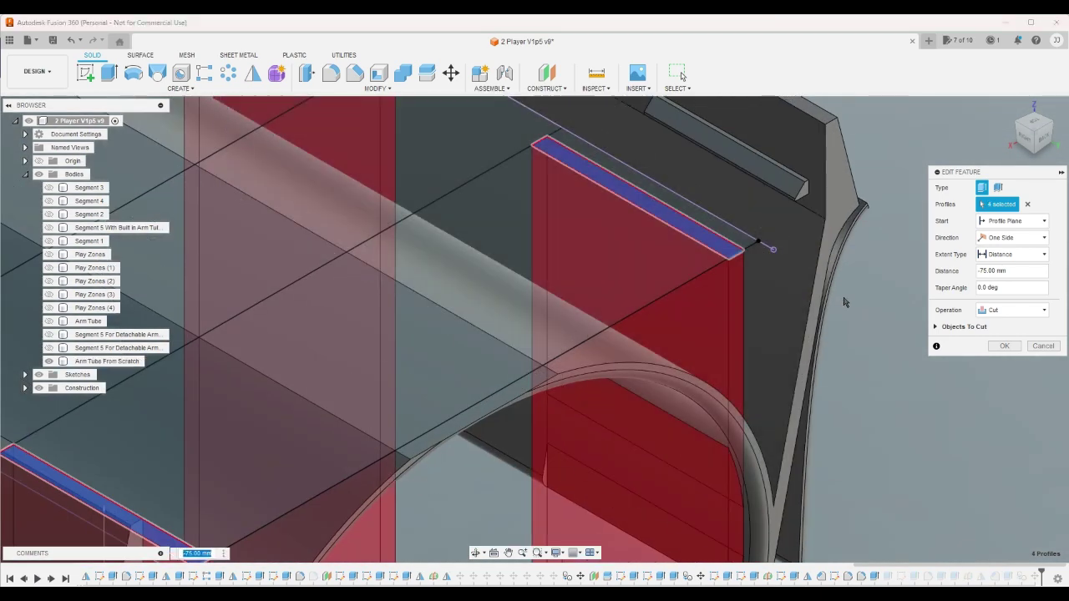
{"action": "left_click", "coordinate": [1005, 346]}
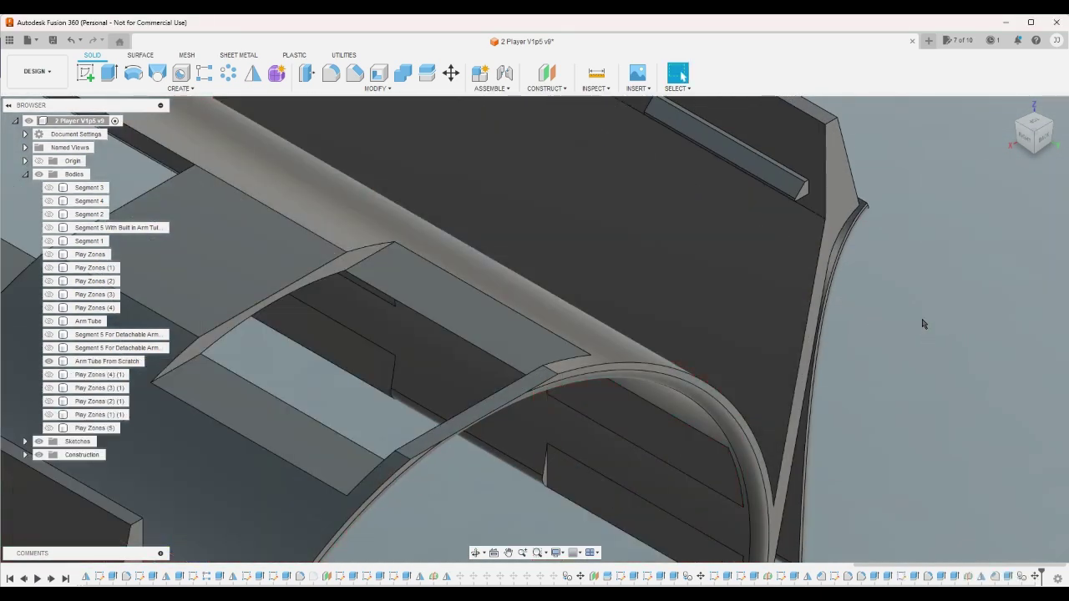
Examine the shifted slot cuts and the arm tube's profile from the top, front and underside
{"action": "key", "text": "F6"}
{"action": "left_click", "coordinate": [1039, 121]}
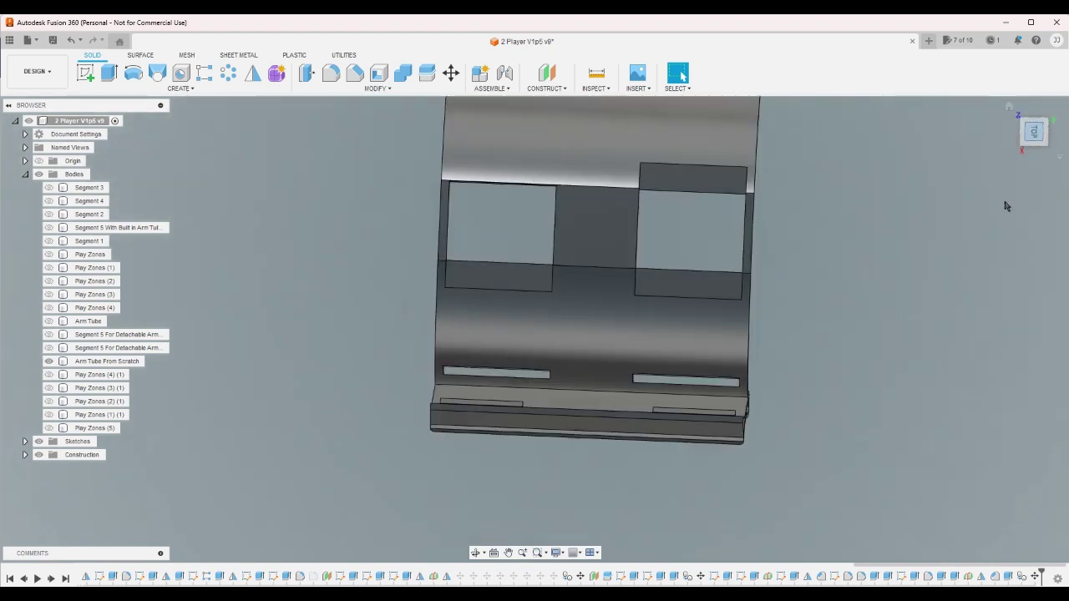
{"action": "scroll", "coordinate": [864, 114], "scroll_direction": "up", "scroll_amount": 4}
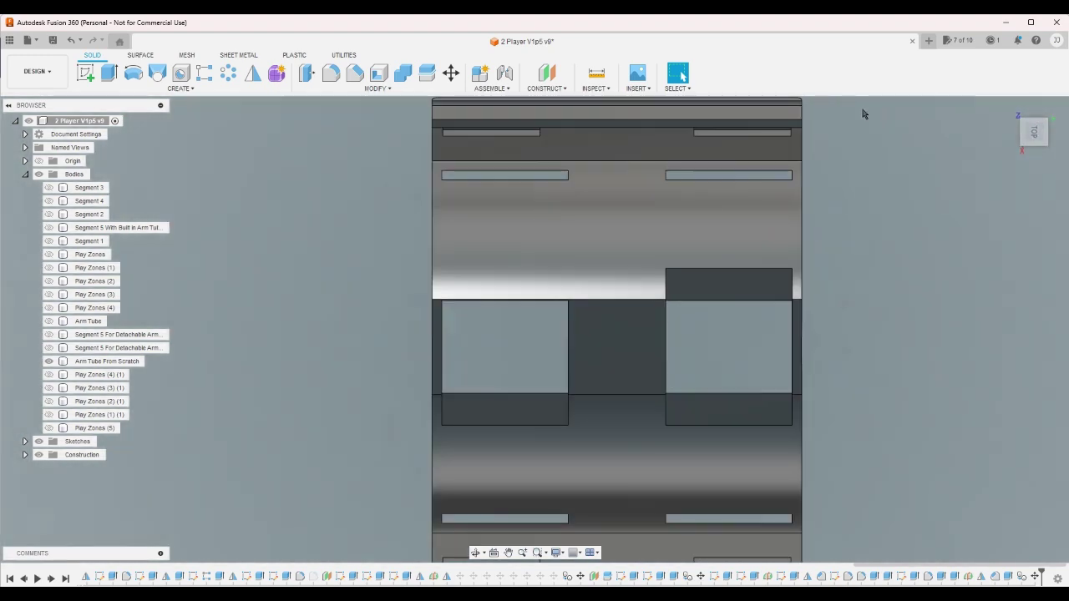
{"action": "left_click", "coordinate": [1009, 140]}
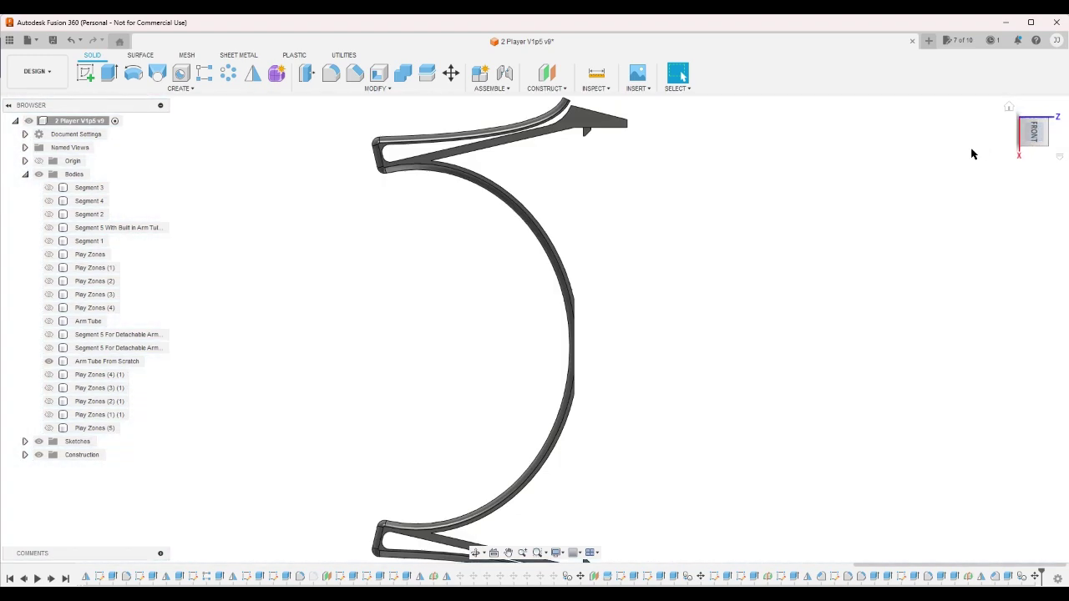
{"action": "left_click", "coordinate": [1021, 143]}
{"action": "scroll", "coordinate": [841, 168], "scroll_direction": "down", "scroll_amount": 1}
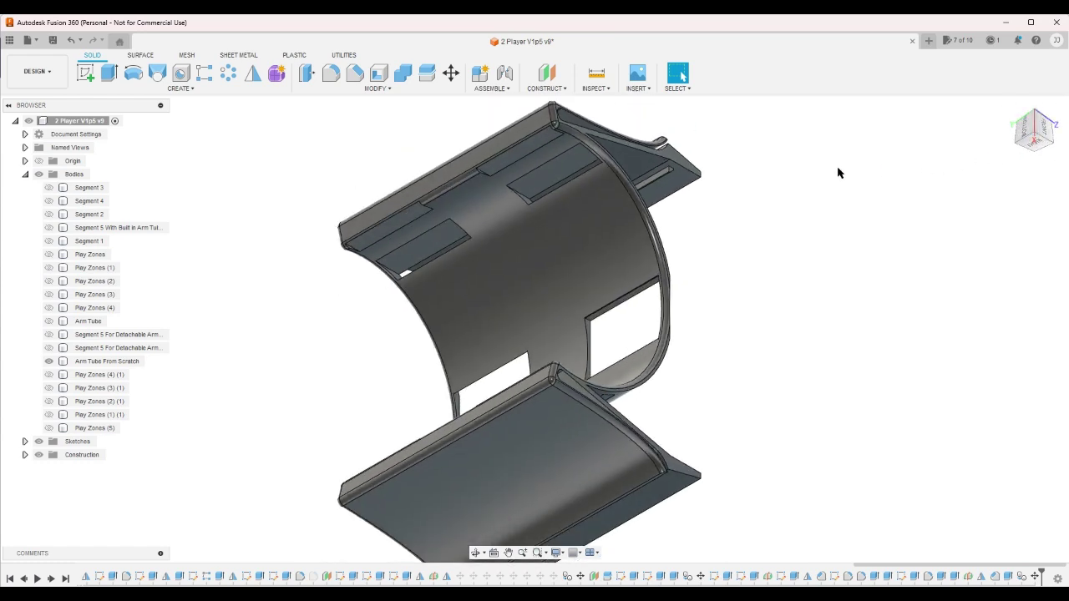
{"action": "scroll", "coordinate": [740, 177], "scroll_direction": "up", "scroll_amount": 3}
{"action": "scroll", "coordinate": [534, 190], "scroll_direction": "up", "scroll_amount": 2}
{"action": "scroll", "coordinate": [514, 181], "scroll_direction": "down", "scroll_amount": 3}
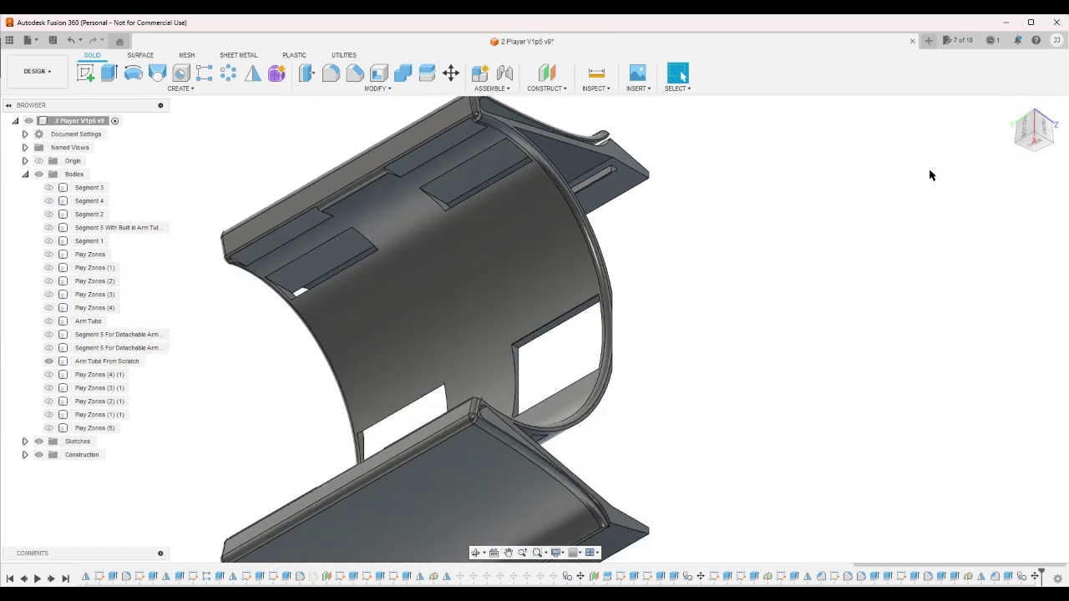
{"action": "left_click", "coordinate": [1036, 138]}
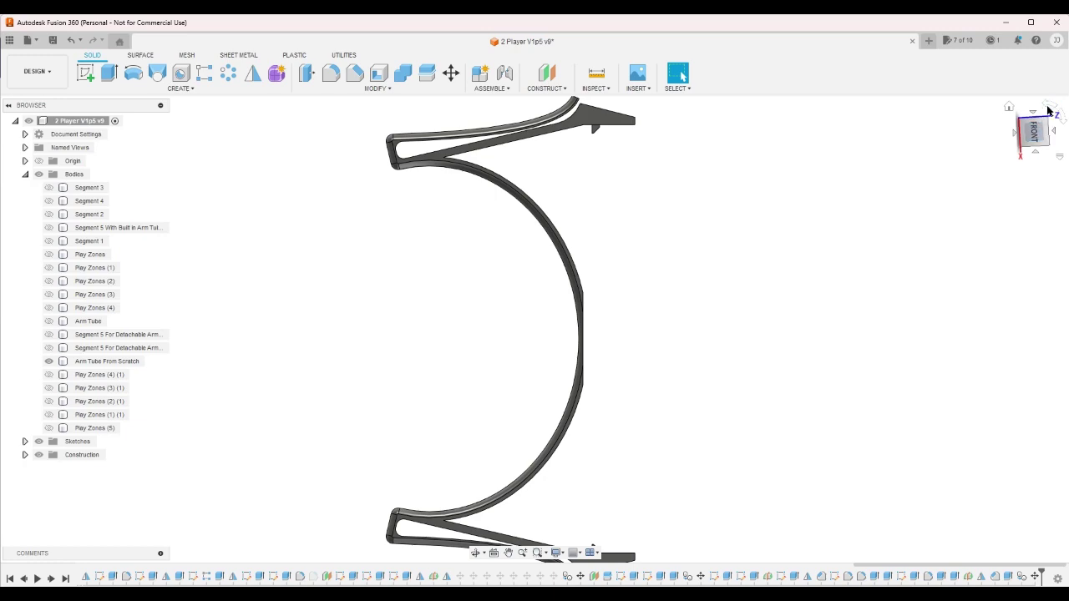
{"action": "left_click", "coordinate": [1048, 111]}
{"action": "left_click", "coordinate": [1048, 124]}
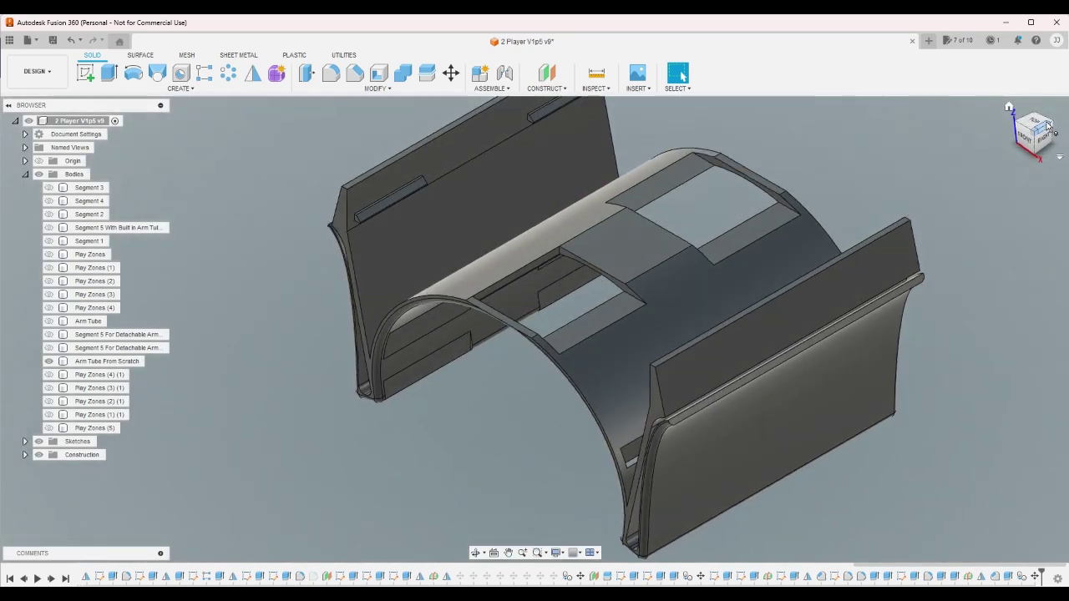
Examine how the slot cuts pass through the curved tube wall, checking a slot's long edge and end face up close
{"action": "left_click", "coordinate": [1031, 129]}
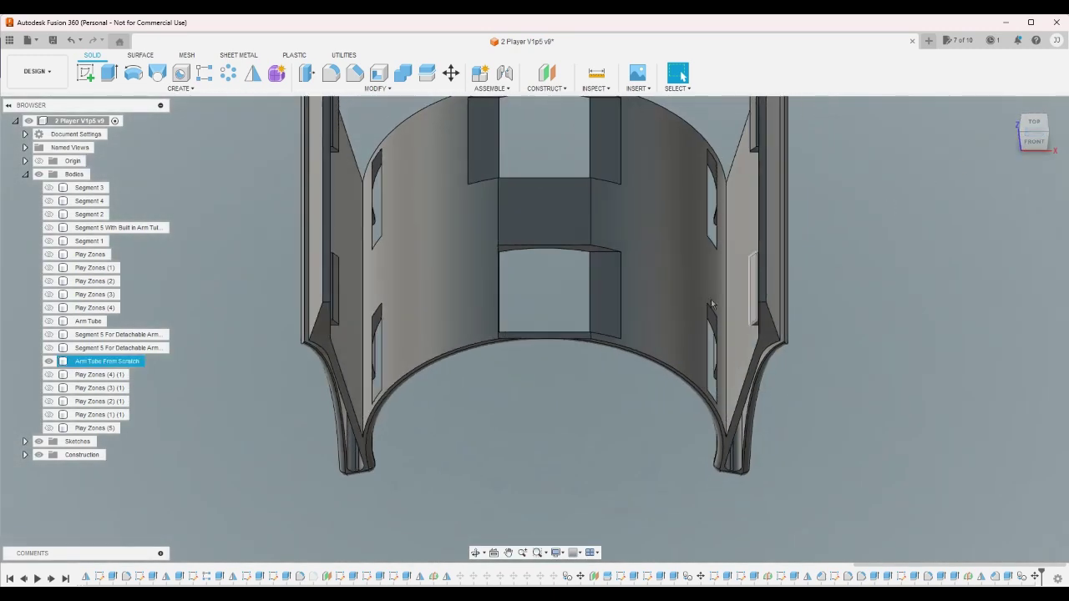
{"action": "left_click", "coordinate": [1034, 144]}
{"action": "scroll", "coordinate": [982, 144], "scroll_direction": "up", "scroll_amount": 2}
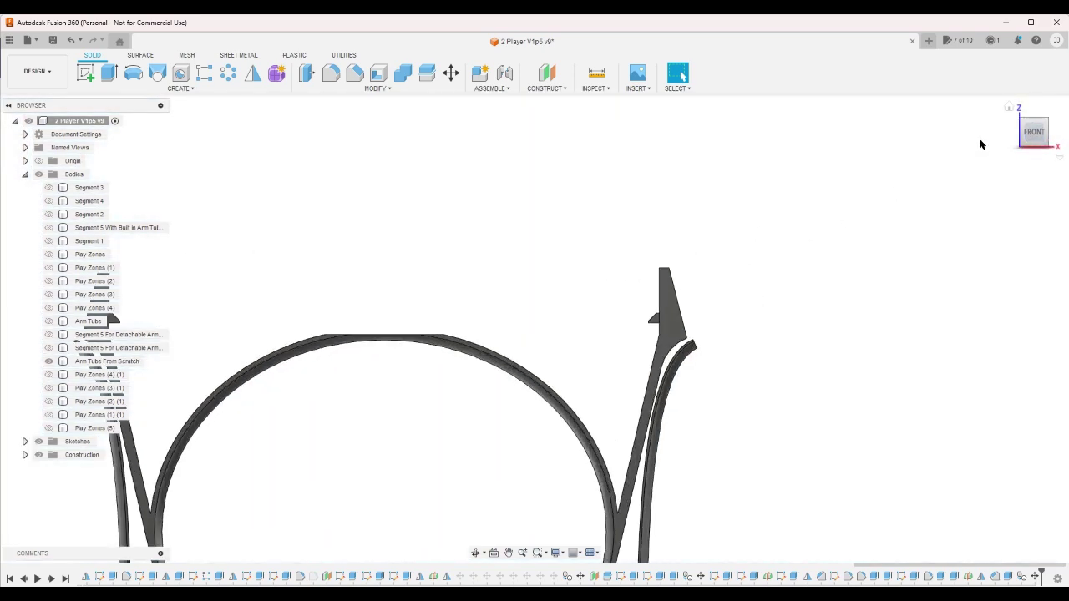
{"action": "left_click", "coordinate": [1035, 124]}
{"action": "scroll", "coordinate": [372, 380], "scroll_direction": "up", "scroll_amount": 3}
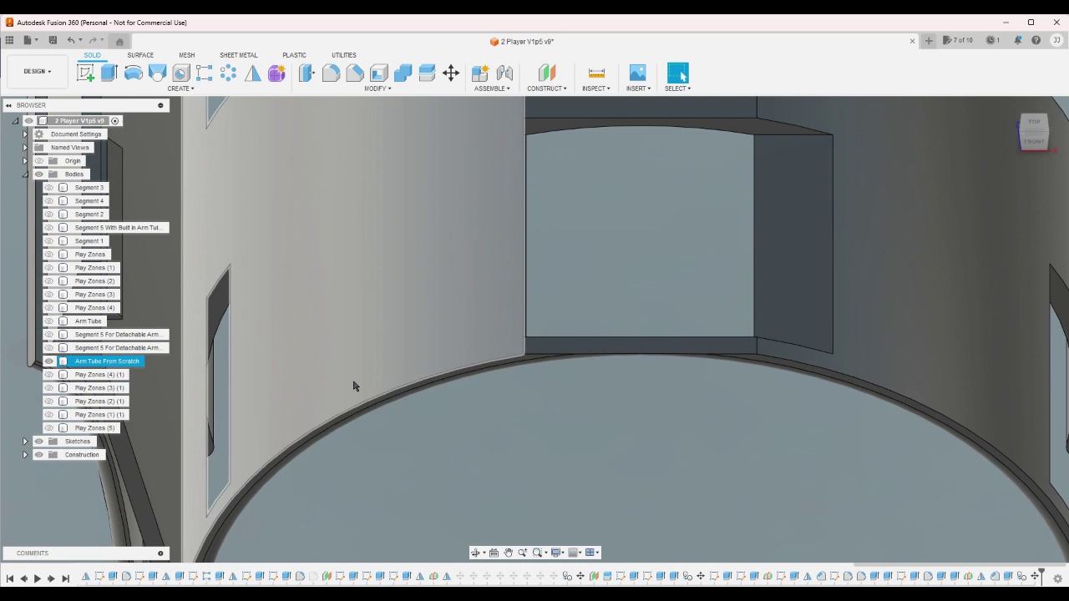
{"action": "left_click", "coordinate": [205, 386]}
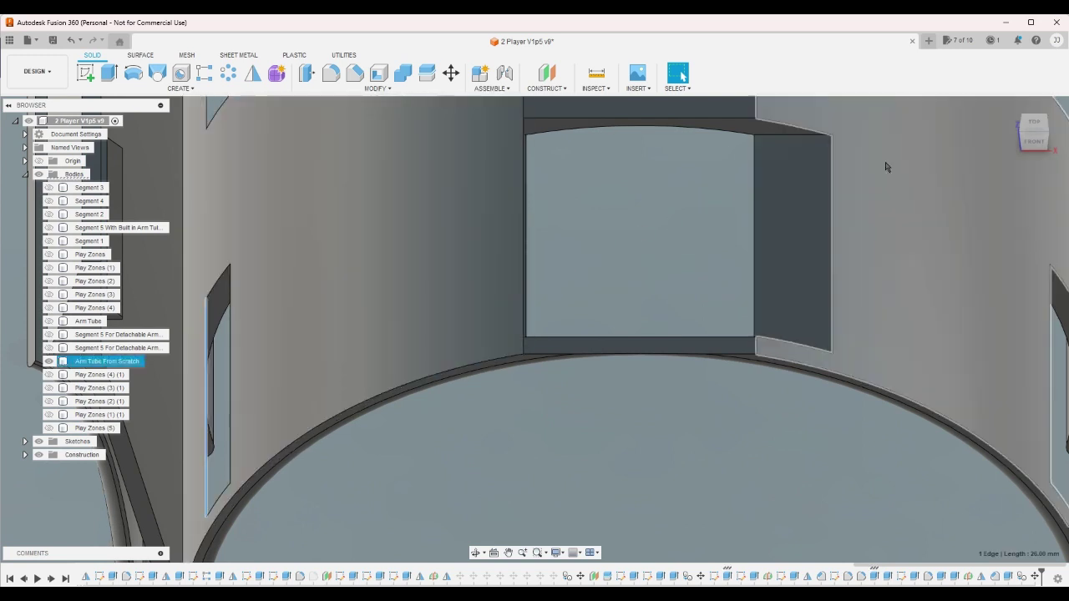
{"action": "scroll", "coordinate": [885, 176], "scroll_direction": "down", "scroll_amount": 3}
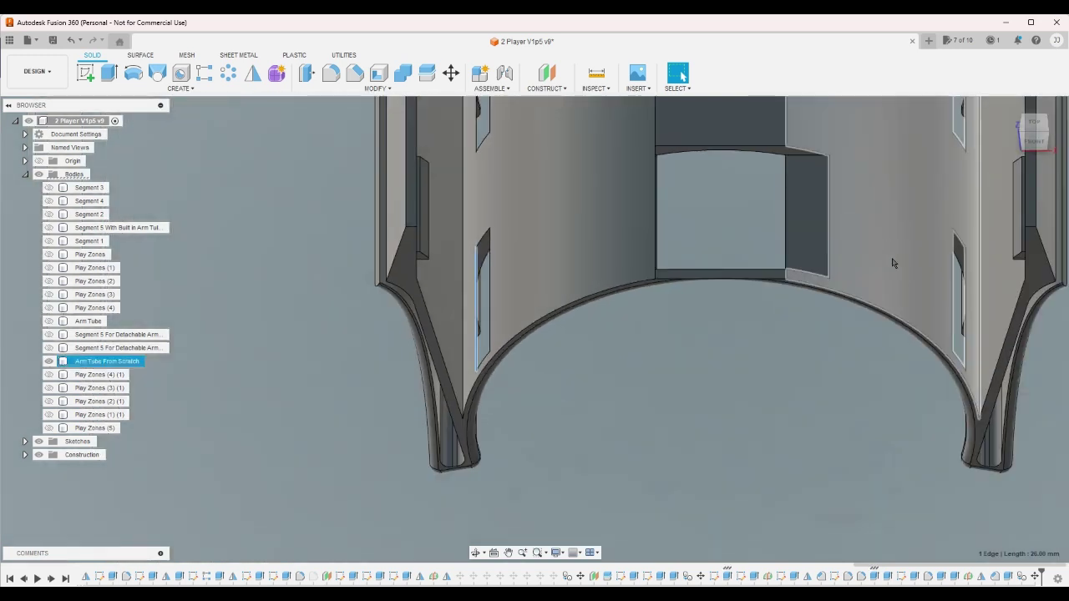
{"action": "left_click", "coordinate": [959, 250]}
{"action": "left_click", "coordinate": [1031, 144]}
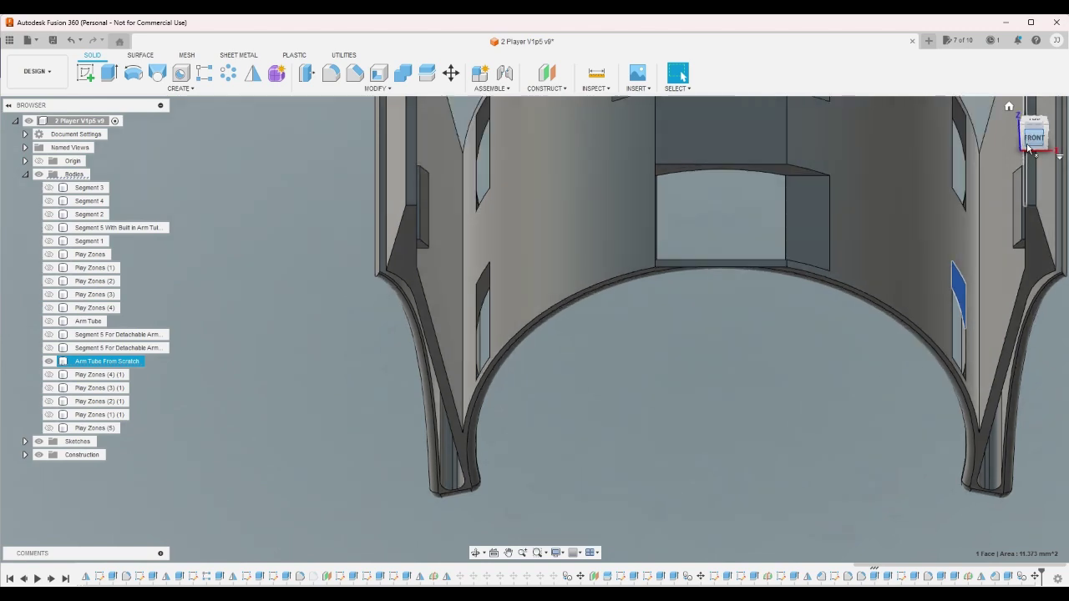
{"action": "left_click", "coordinate": [1024, 148]}
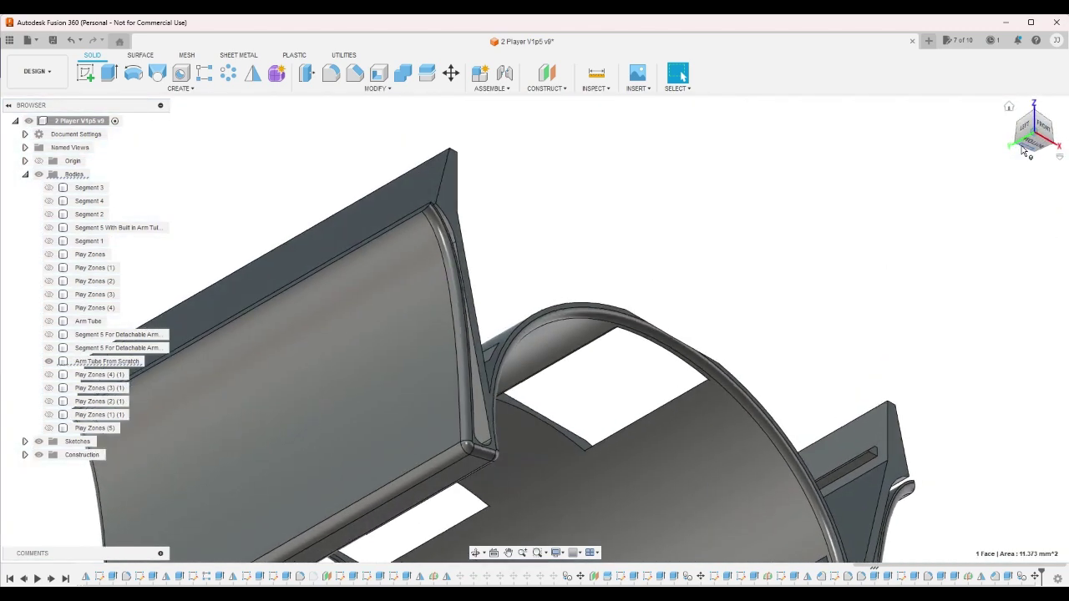
{"action": "left_click", "coordinate": [1024, 151]}
{"action": "scroll", "coordinate": [882, 540], "scroll_direction": "up", "scroll_amount": 5}
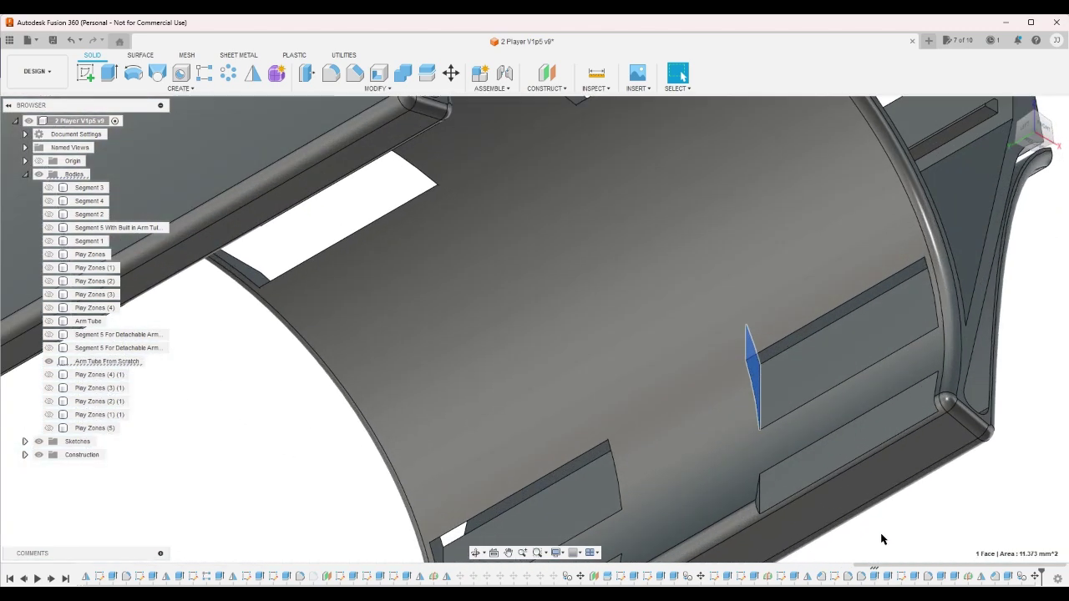
{"action": "scroll", "coordinate": [882, 540], "scroll_direction": "down", "scroll_amount": 2}
{"action": "left_click", "coordinate": [898, 547]}
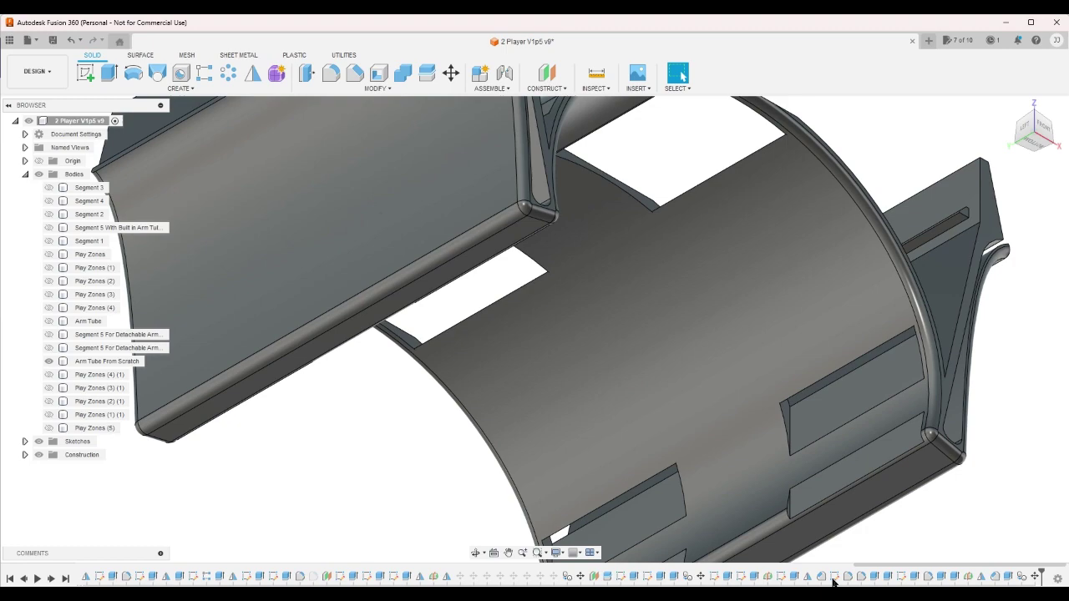
Reopen the slot sketch and draw two full-length rectangles inward from the inner edges of the left pair of 2 mm strips
{"action": "double_click", "coordinate": [833, 583]}
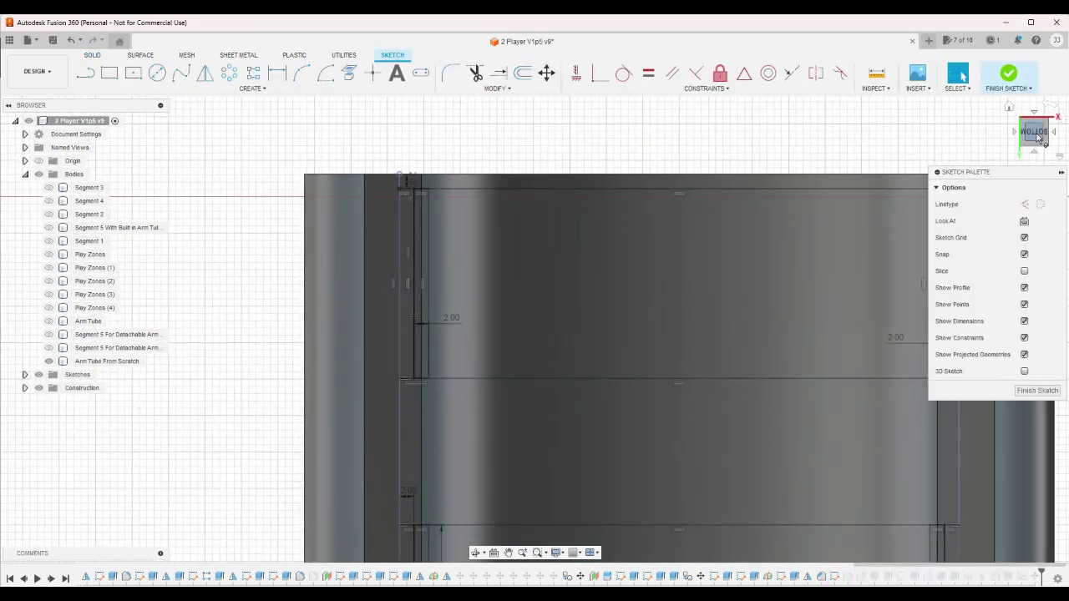
{"action": "left_click", "coordinate": [1036, 120]}
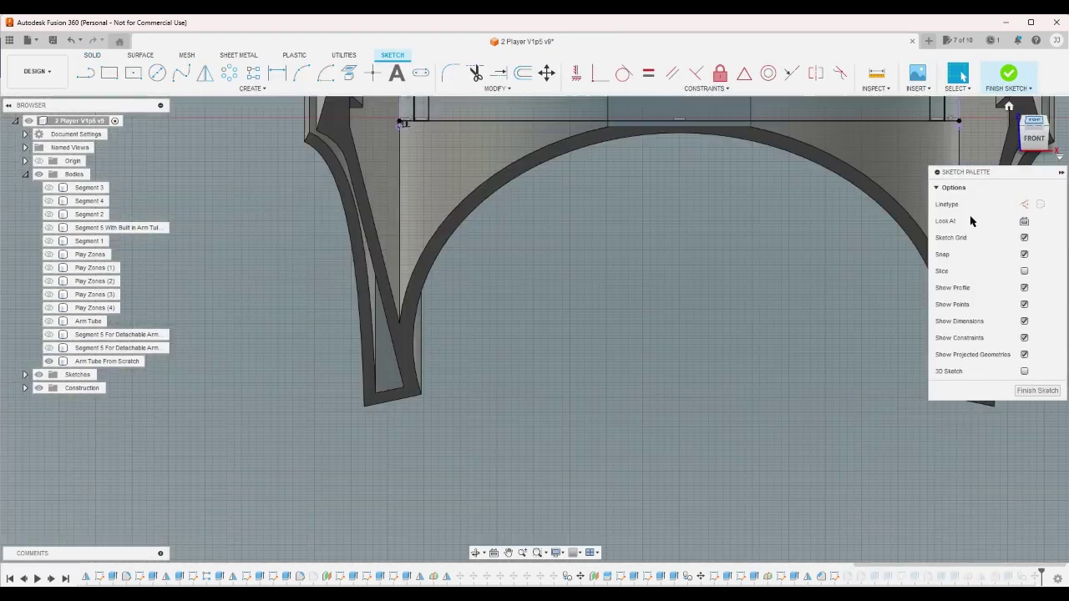
{"action": "scroll", "coordinate": [557, 218], "scroll_direction": "up", "scroll_amount": 4}
{"action": "scroll", "coordinate": [368, 167], "scroll_direction": "down", "scroll_amount": 3}
{"action": "scroll", "coordinate": [277, 151], "scroll_direction": "up", "scroll_amount": 2}
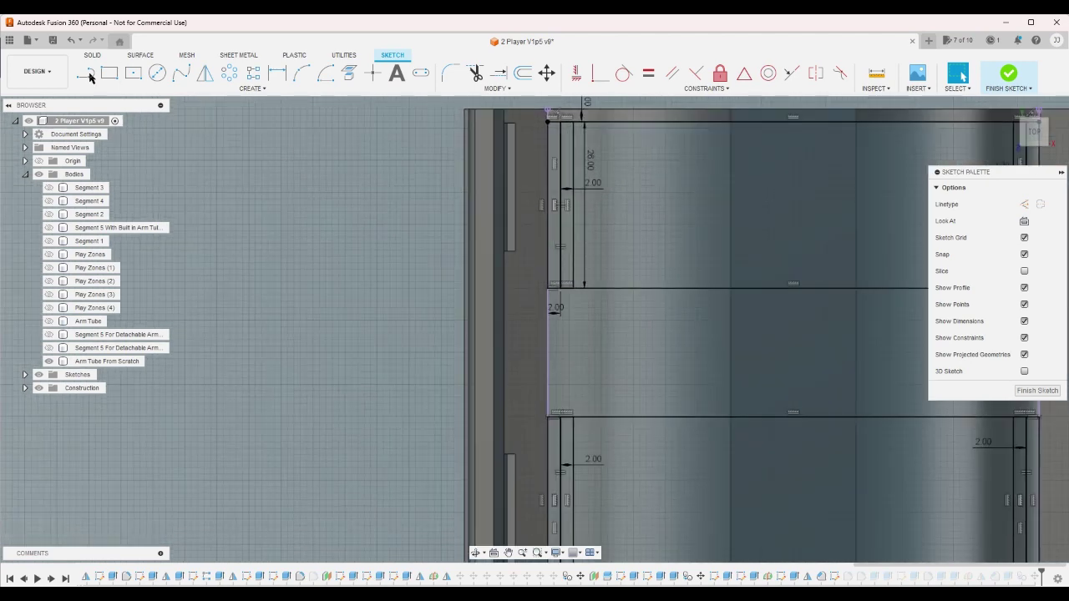
{"action": "left_click", "coordinate": [109, 73]}
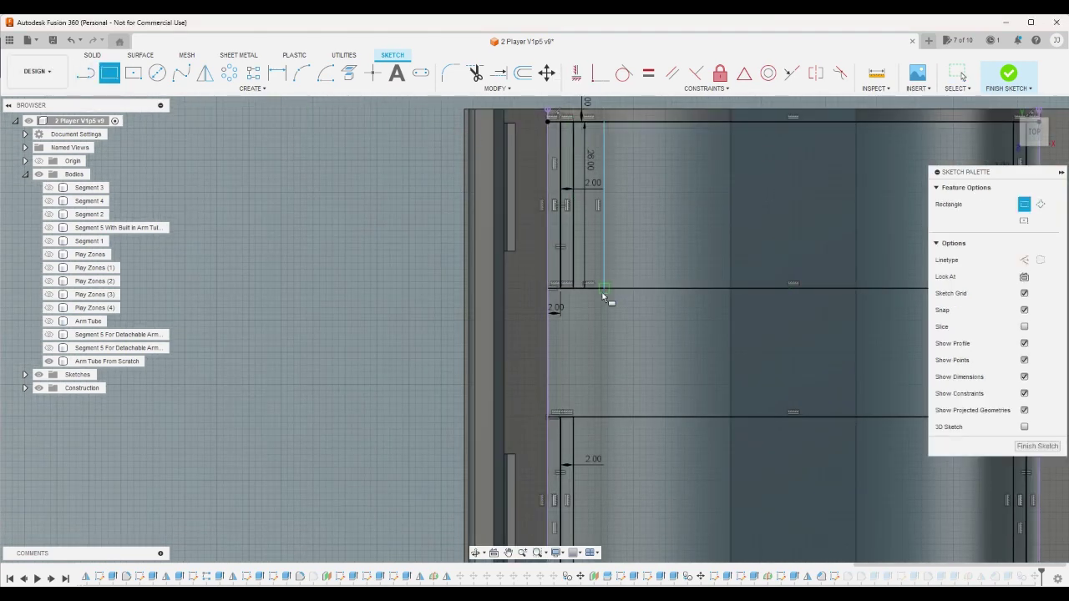
{"action": "scroll", "coordinate": [556, 311], "scroll_direction": "down", "scroll_amount": 1}
{"action": "scroll", "coordinate": [556, 311], "scroll_direction": "down", "scroll_amount": 3}
{"action": "left_click", "coordinate": [569, 375]}
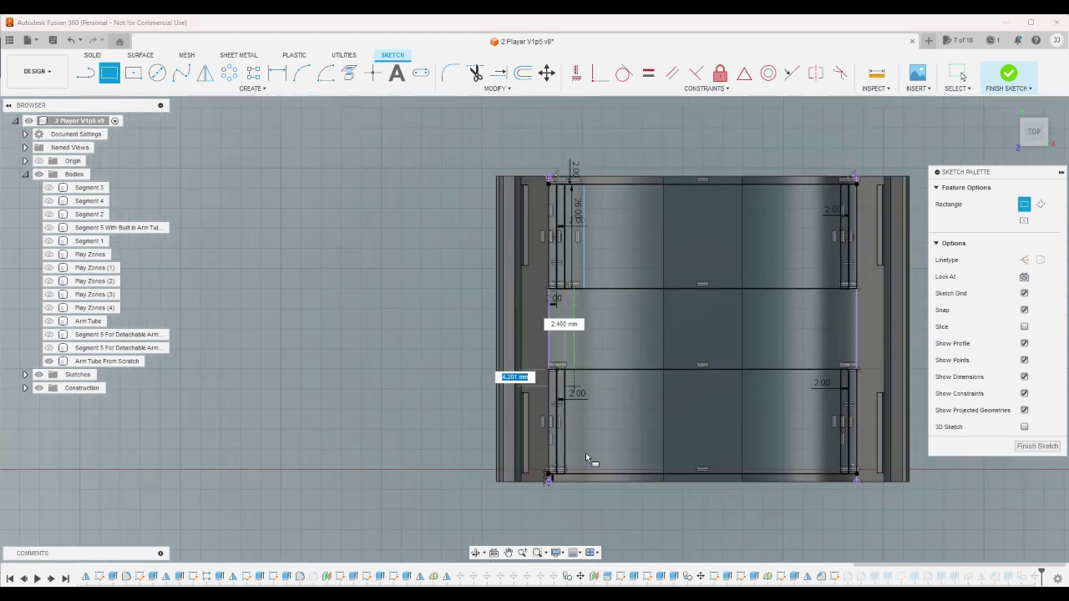
{"action": "left_click", "coordinate": [588, 472]}
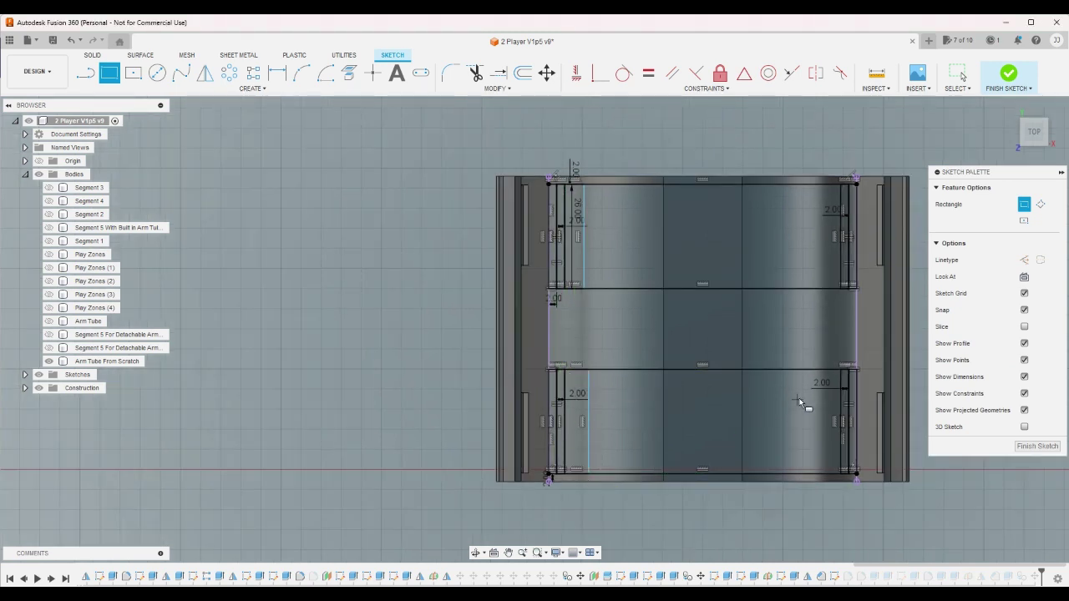
Draw two matching full-length rectangles inward from the inner edges of the right pair of 2 mm strips
{"action": "left_click", "coordinate": [840, 371]}
{"action": "left_click", "coordinate": [827, 473]}
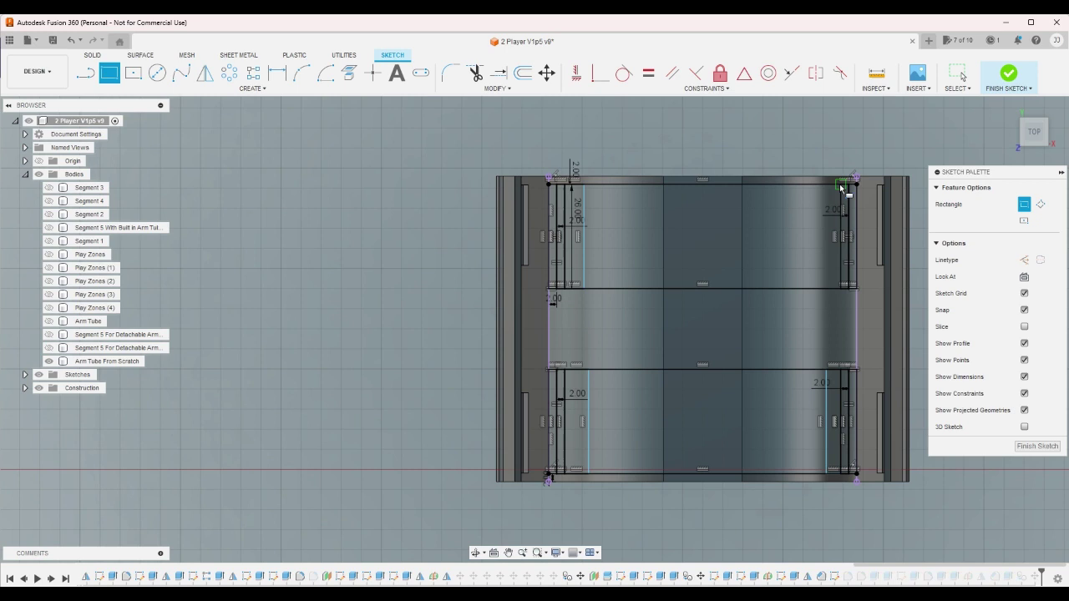
{"action": "left_click", "coordinate": [840, 184]}
{"action": "left_click", "coordinate": [819, 288]}
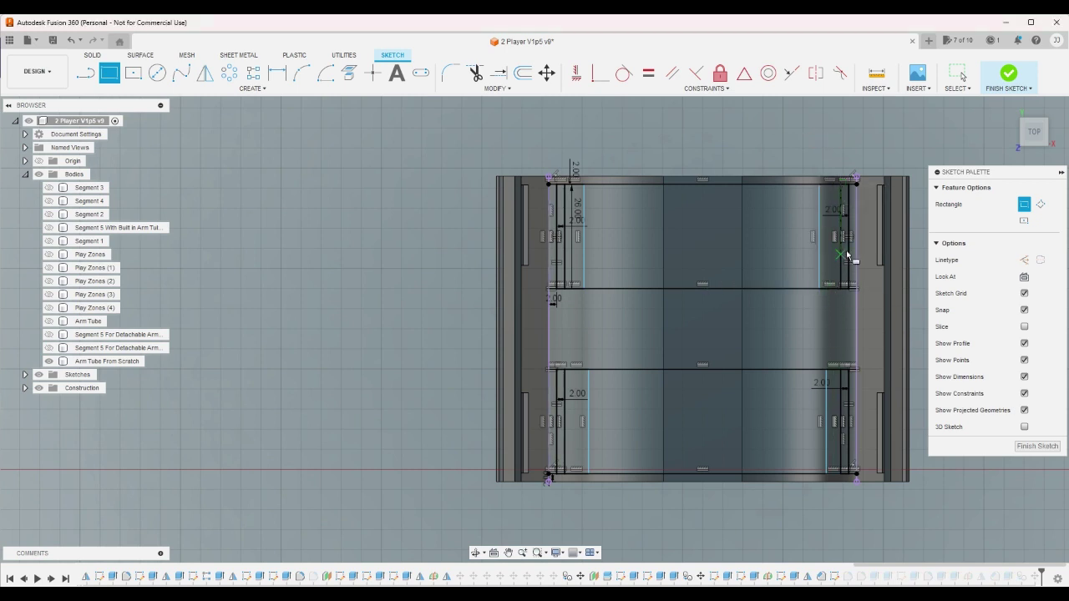
{"action": "right_click", "coordinate": [840, 153]}
{"action": "left_click", "coordinate": [875, 151]}
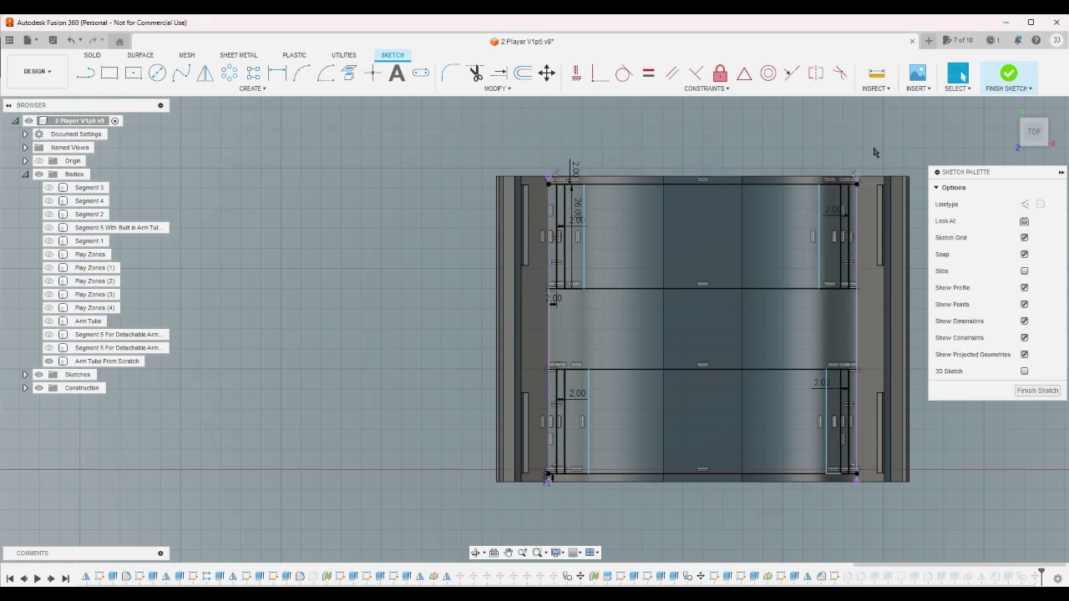
Dimension the new rectangle on the negative-X side nearest the X axis to a width of 2 mm
{"action": "left_click", "coordinate": [1034, 157]}
{"action": "scroll", "coordinate": [732, 241], "scroll_direction": "down", "scroll_amount": 1}
{"action": "scroll", "coordinate": [711, 250], "scroll_direction": "up", "scroll_amount": 1}
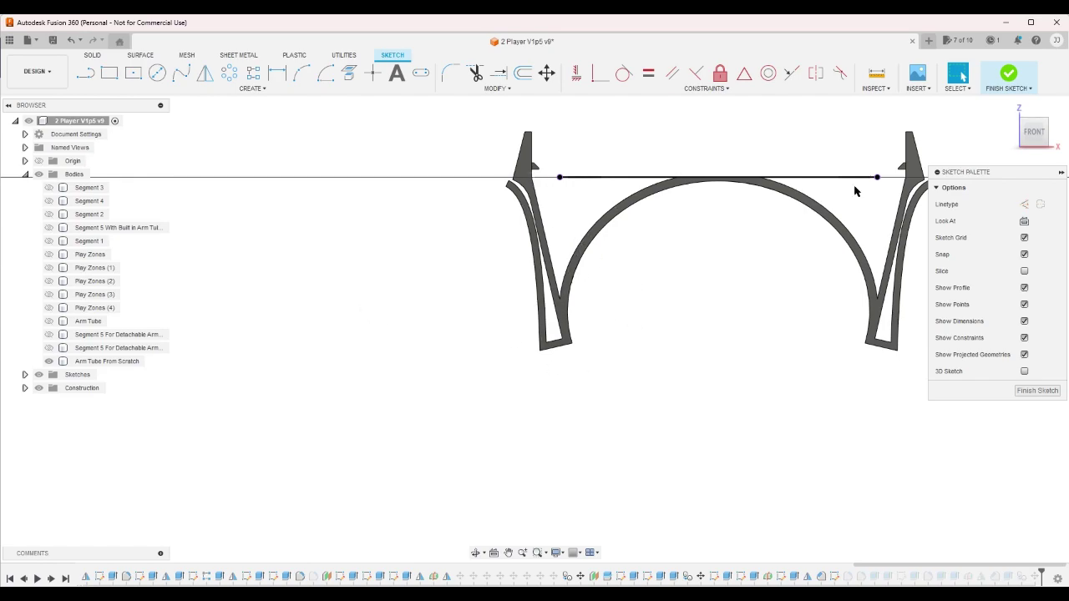
{"action": "left_click", "coordinate": [1008, 107]}
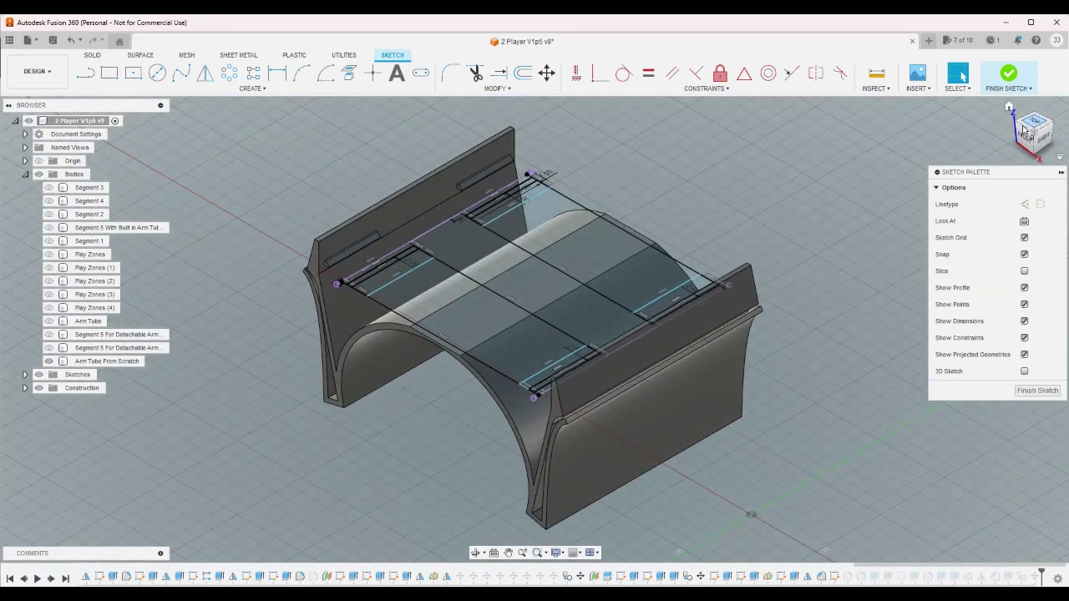
{"action": "left_click", "coordinate": [1025, 125]}
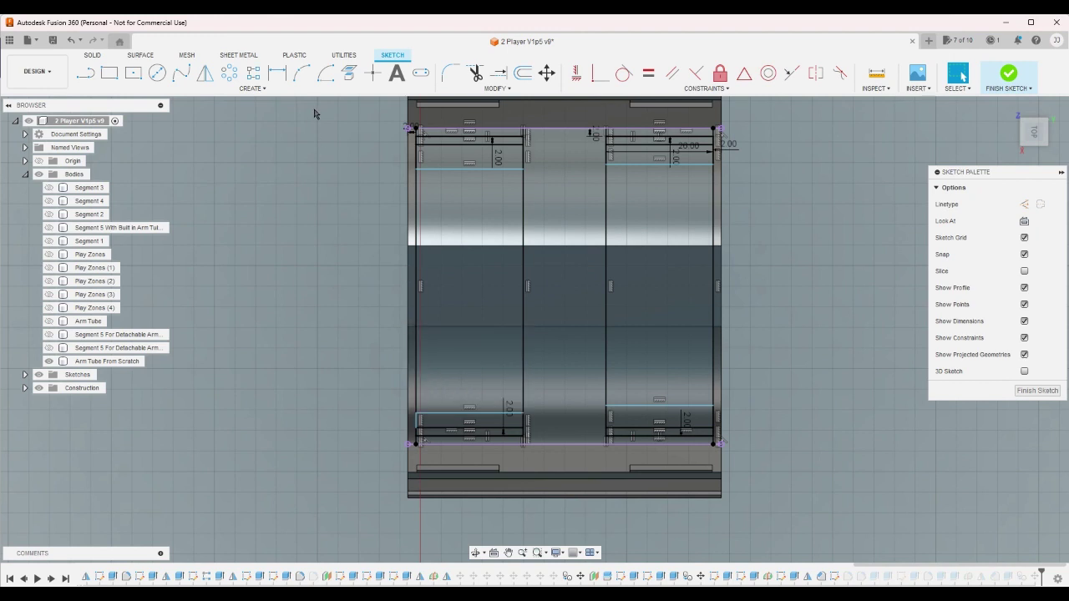
{"action": "left_click", "coordinate": [281, 80]}
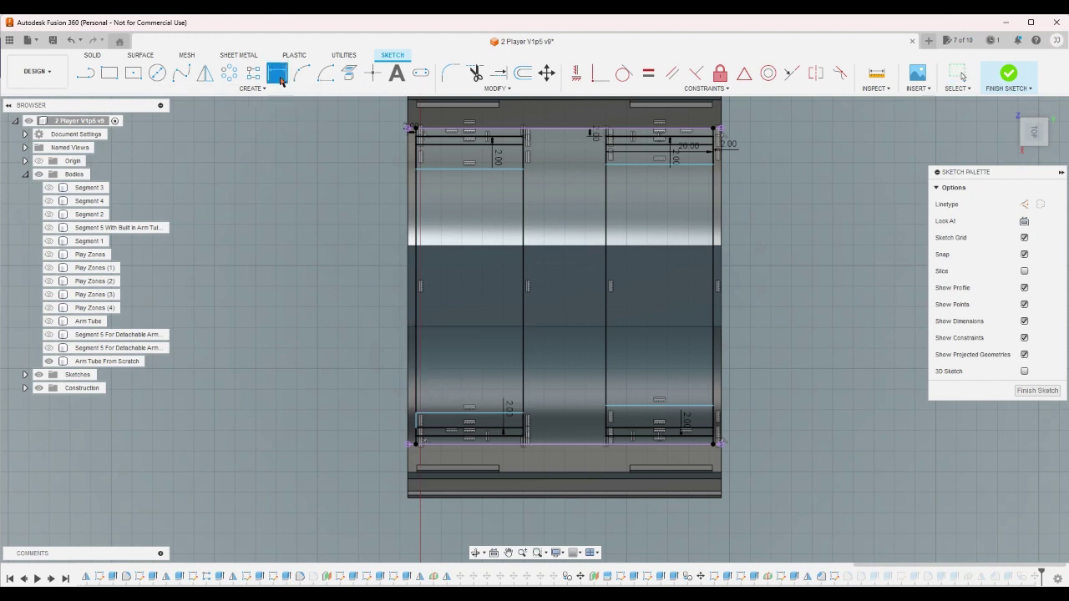
{"action": "left_click", "coordinate": [466, 171]}
{"action": "left_click", "coordinate": [464, 152]}
{"action": "left_click", "coordinate": [644, 345]}
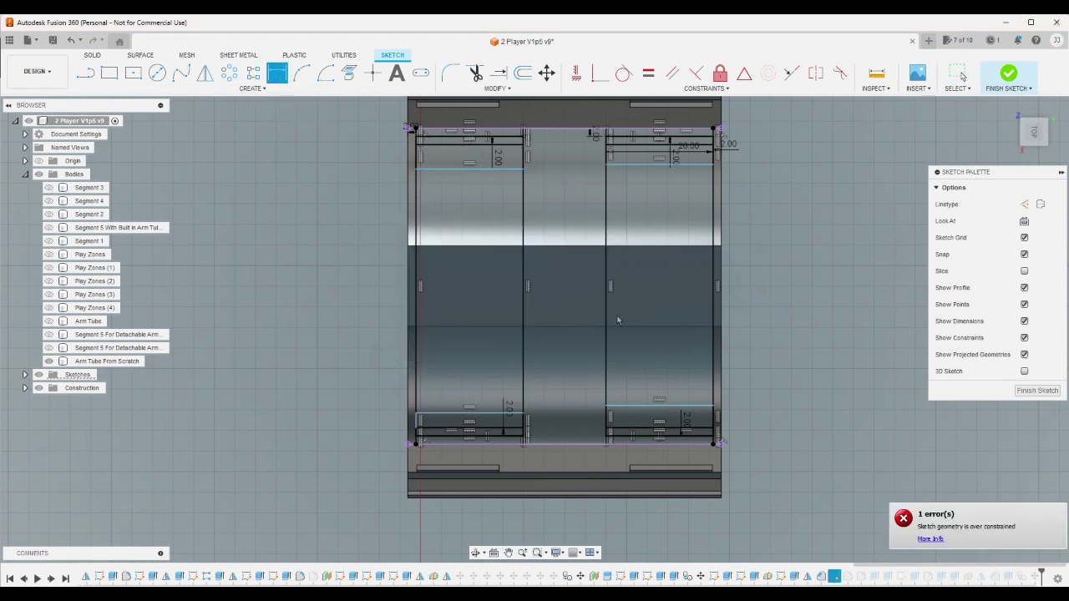
{"action": "left_click", "coordinate": [461, 171]}
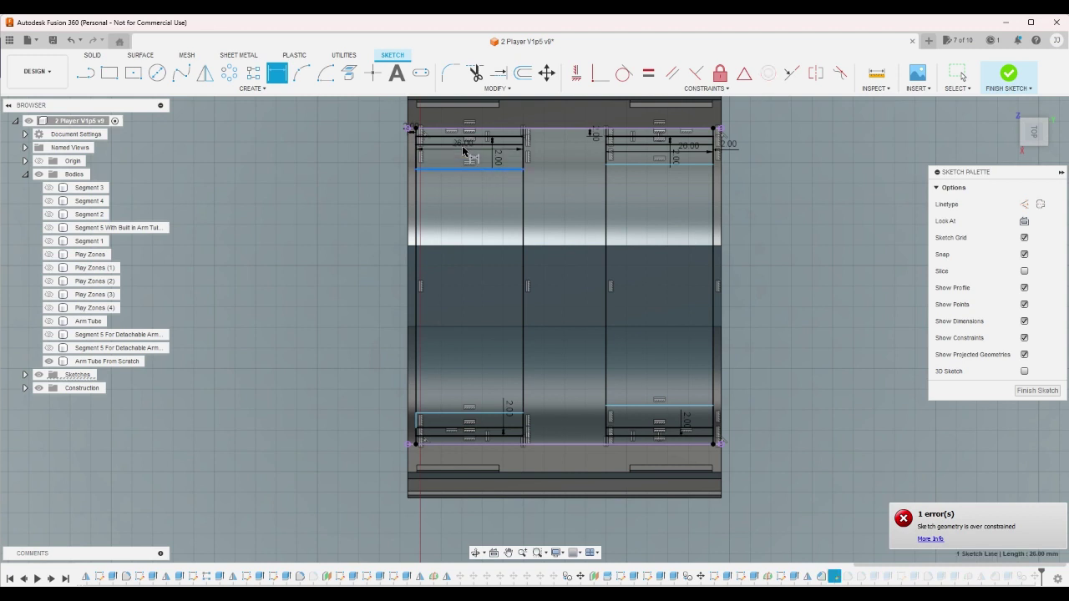
{"action": "left_click", "coordinate": [525, 155]}
{"action": "left_click", "coordinate": [568, 159]}
{"action": "type", "text": "2"}
{"action": "key", "text": "Return"}
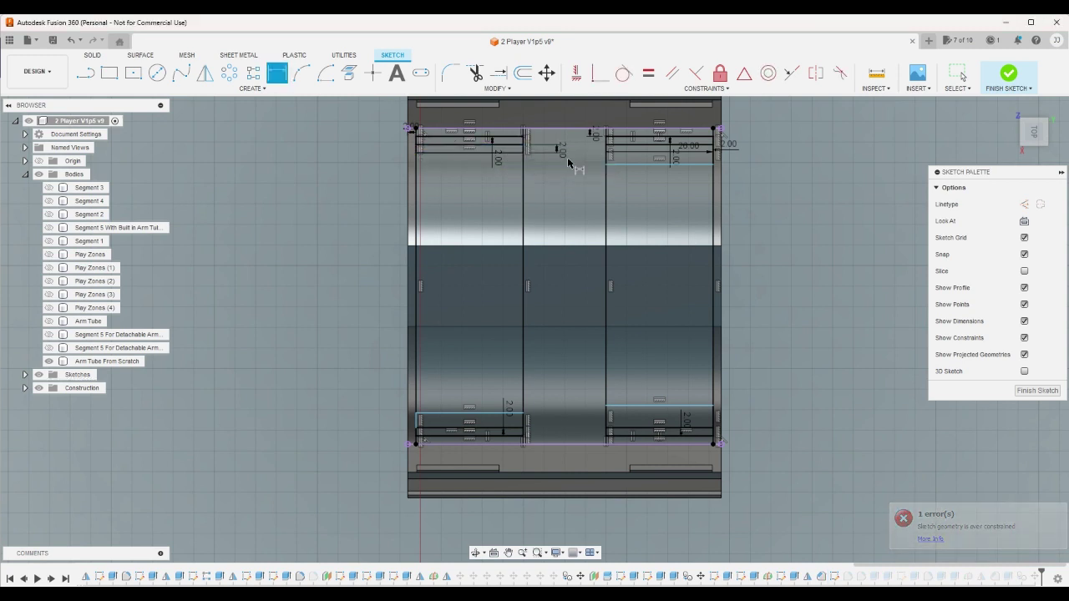
Set the width of the other new rectangle on the negative-X side to 2 mm
{"action": "left_click", "coordinate": [615, 164]}
{"action": "left_click", "coordinate": [619, 146]}
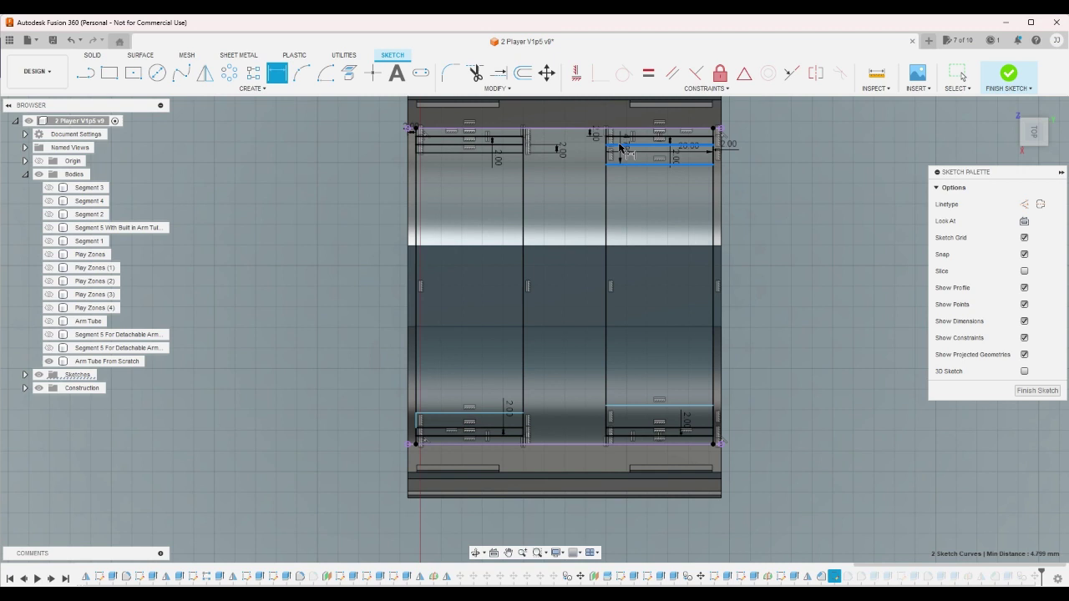
{"action": "left_click", "coordinate": [590, 157]}
{"action": "type", "text": "2"}
{"action": "key", "text": "Return"}
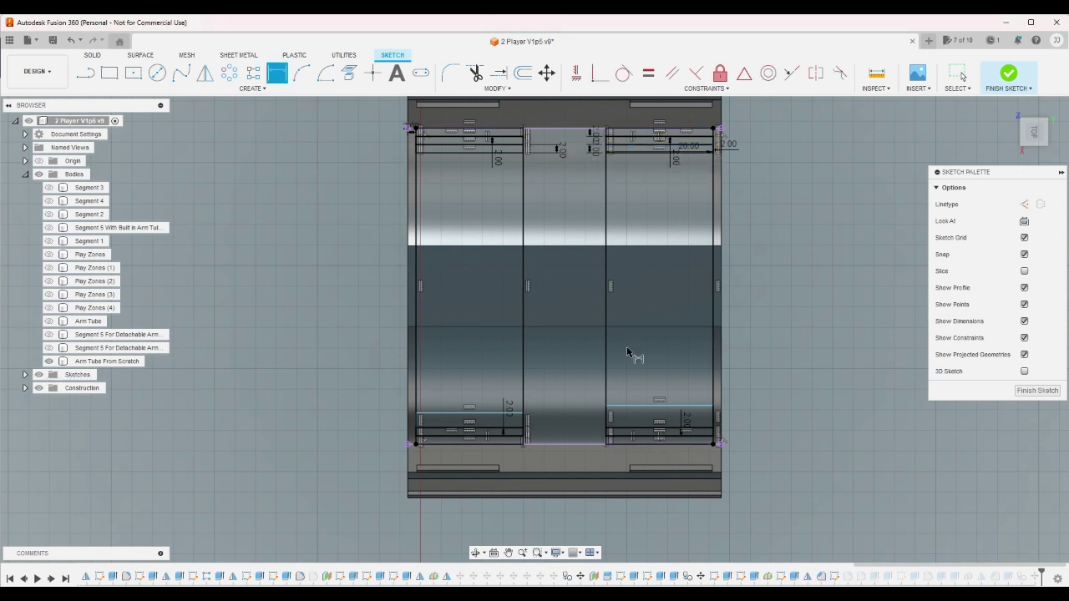
Dimension the new rectangle on the positive-X side, farther from the X axis, to a width of 2 mm
{"action": "left_click", "coordinate": [629, 406]}
{"action": "left_click", "coordinate": [617, 428]}
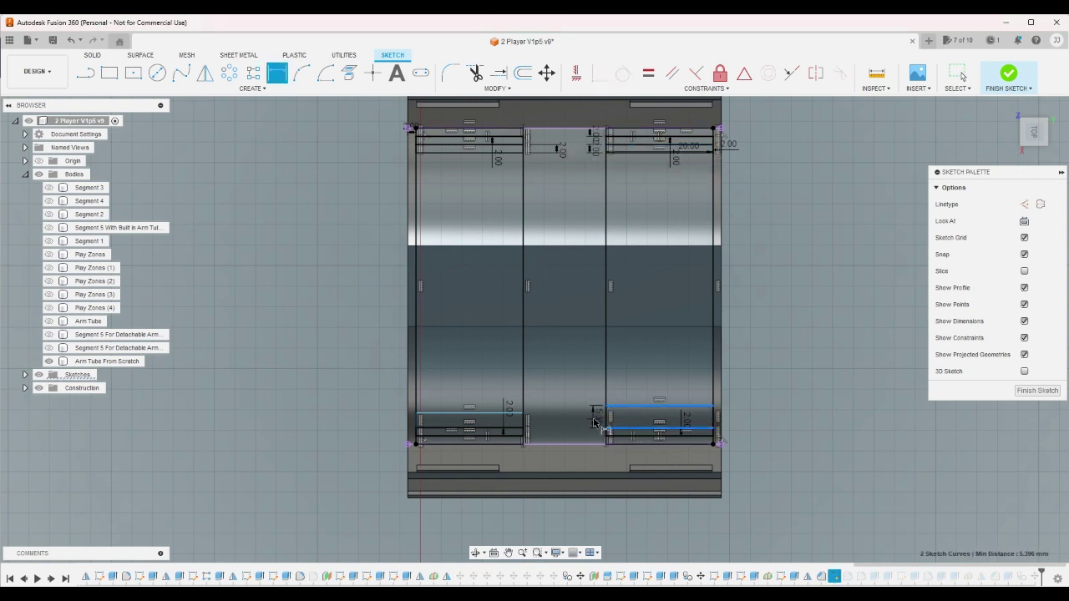
{"action": "left_click", "coordinate": [594, 420]}
{"action": "type", "text": "1"}
{"action": "key", "text": "Return"}
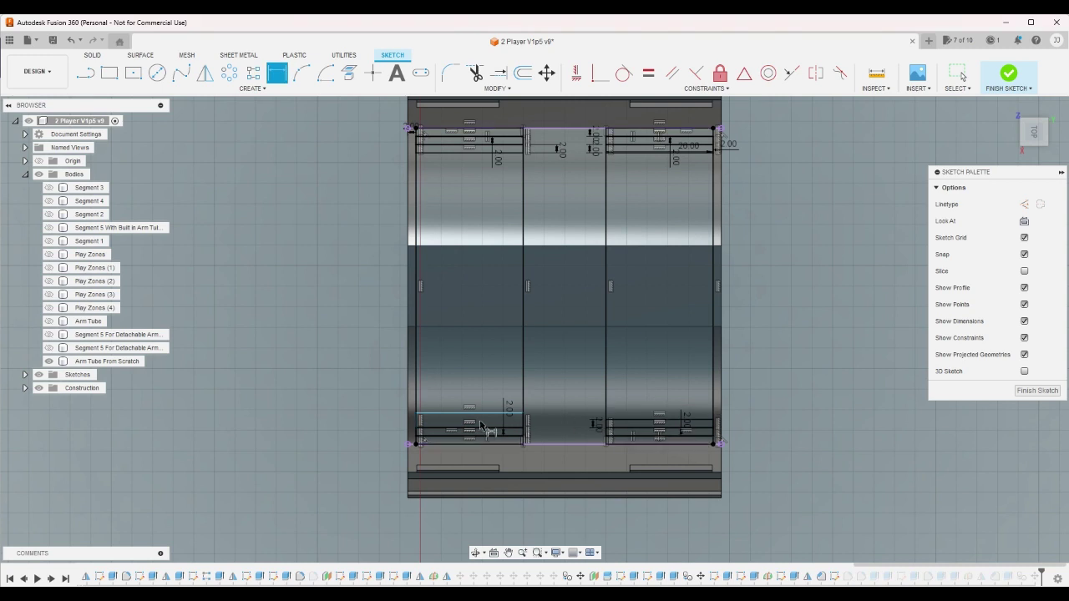
Set the width of the remaining new rectangle, on the positive-X side nearest the X axis, to 2 mm
{"action": "left_click", "coordinate": [468, 413]}
{"action": "left_click", "coordinate": [469, 428]}
{"action": "left_click", "coordinate": [535, 424]}
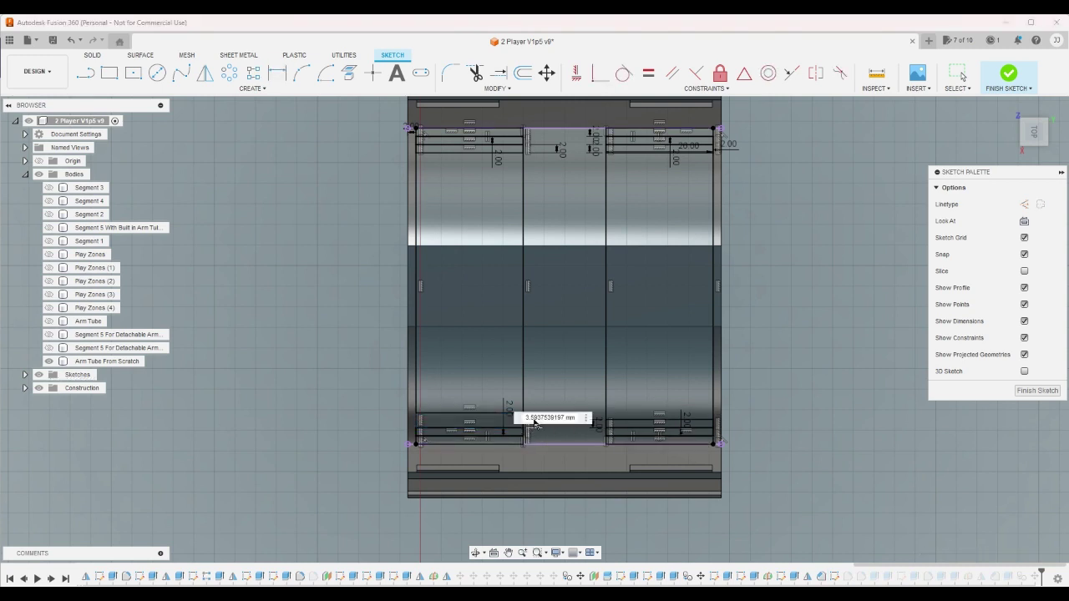
{"action": "type", "text": "2"}
{"action": "key", "text": "Return"}
{"action": "key", "text": "Escape"}
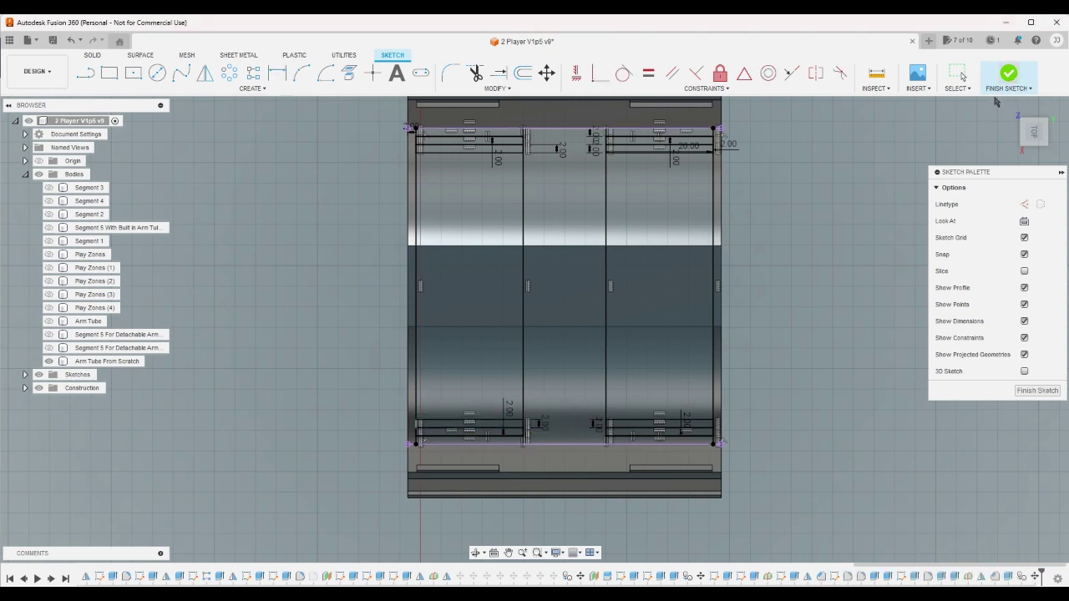
Finish the sketch and edit the -75 mm slot cut to use the four new innermost 2 mm strips as its profiles
{"action": "left_click", "coordinate": [875, 577]}
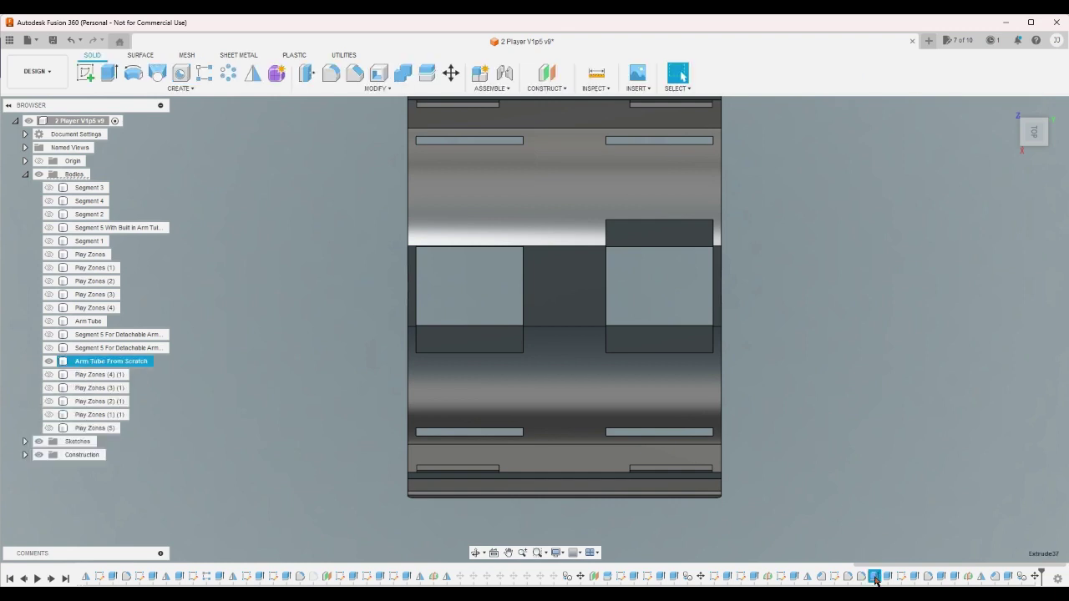
{"action": "left_click", "coordinate": [877, 544]}
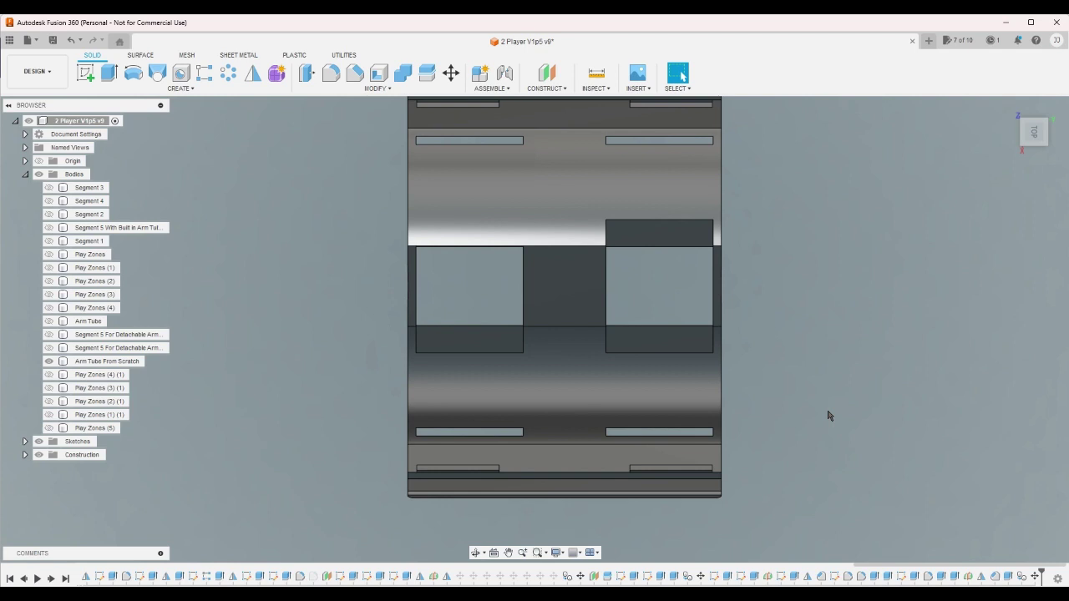
{"action": "left_click", "coordinate": [878, 579]}
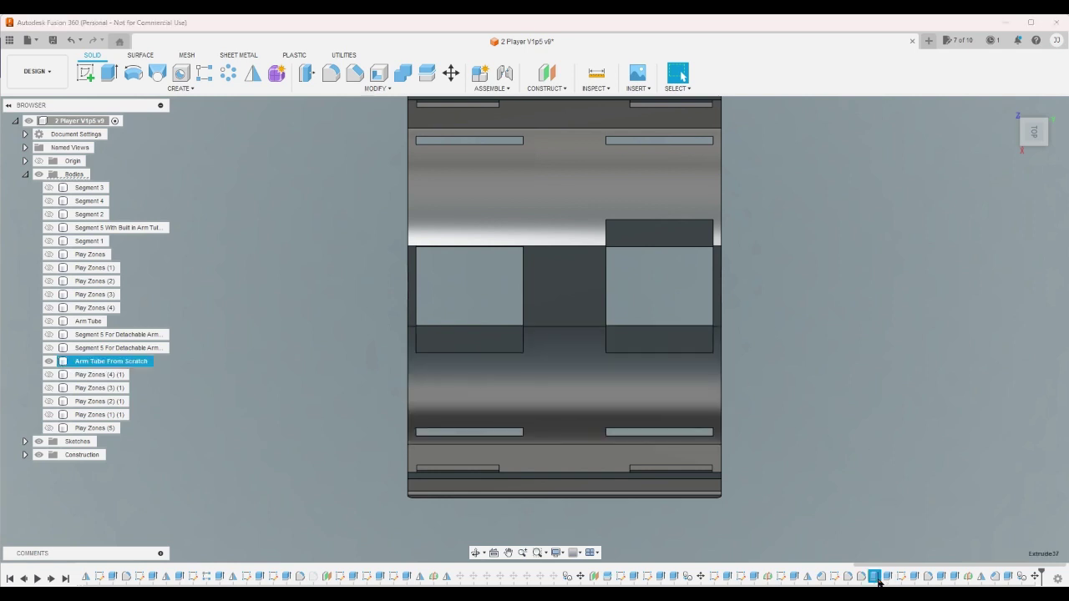
{"action": "double_click", "coordinate": [877, 578]}
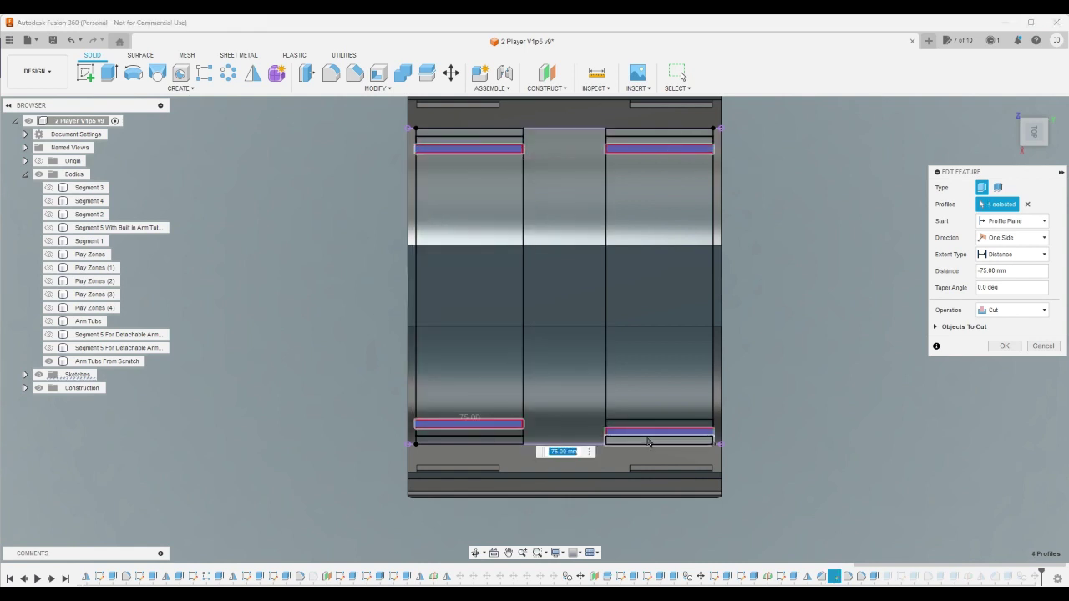
{"action": "left_click", "coordinate": [1005, 346]}
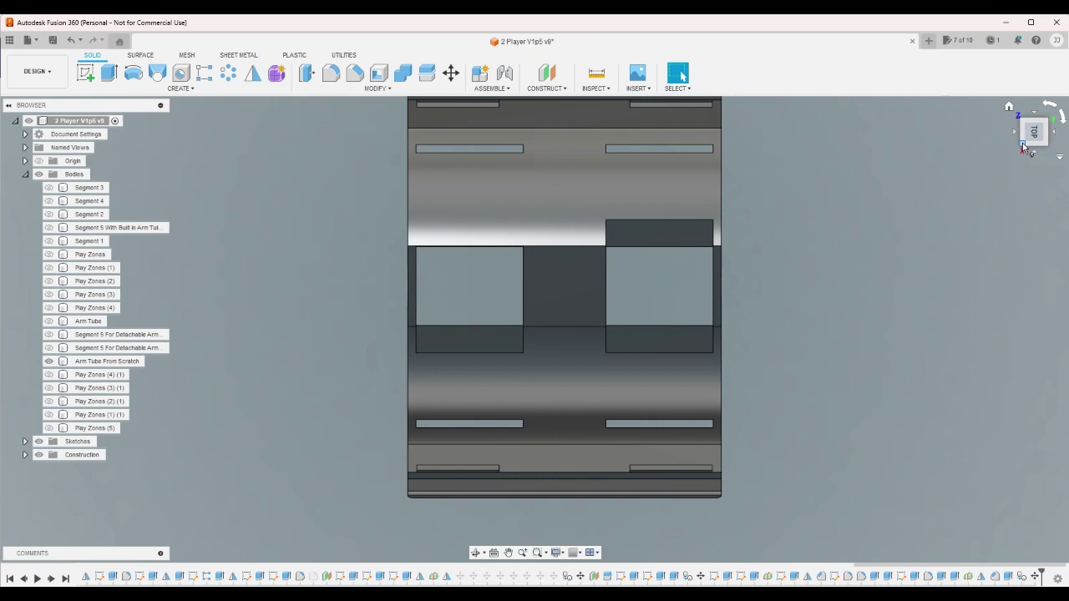
Reopen the slot sketch, project the face of the second Segment 5 For Detachable Arm body into it, and hide that body
{"action": "left_click", "coordinate": [1023, 146]}
{"action": "scroll", "coordinate": [747, 389], "scroll_direction": "up", "scroll_amount": 3}
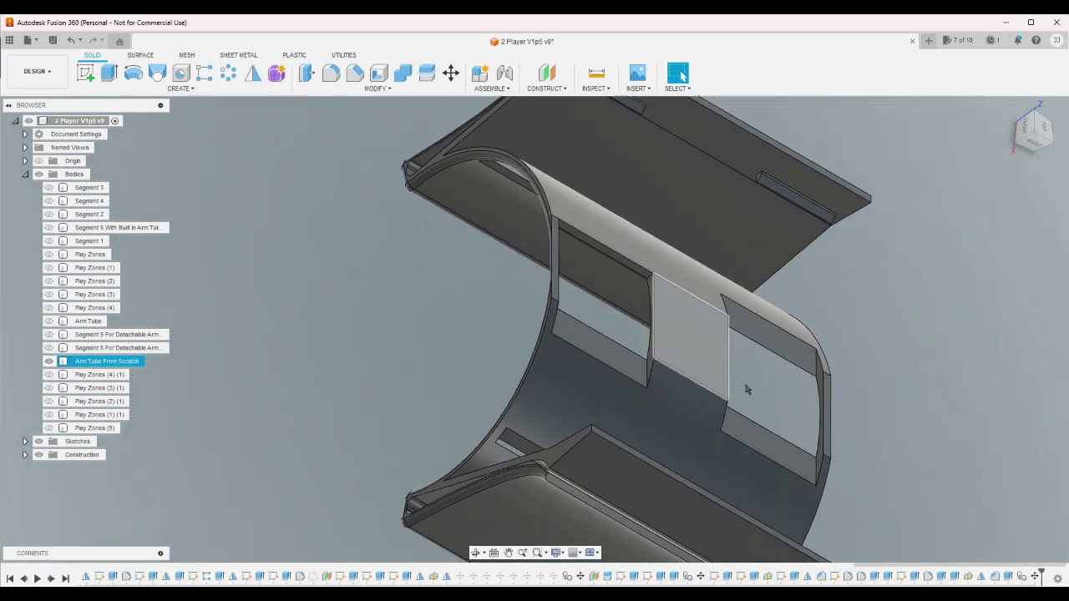
{"action": "scroll", "coordinate": [747, 390], "scroll_direction": "down", "scroll_amount": 2}
{"action": "left_click", "coordinate": [1024, 132]}
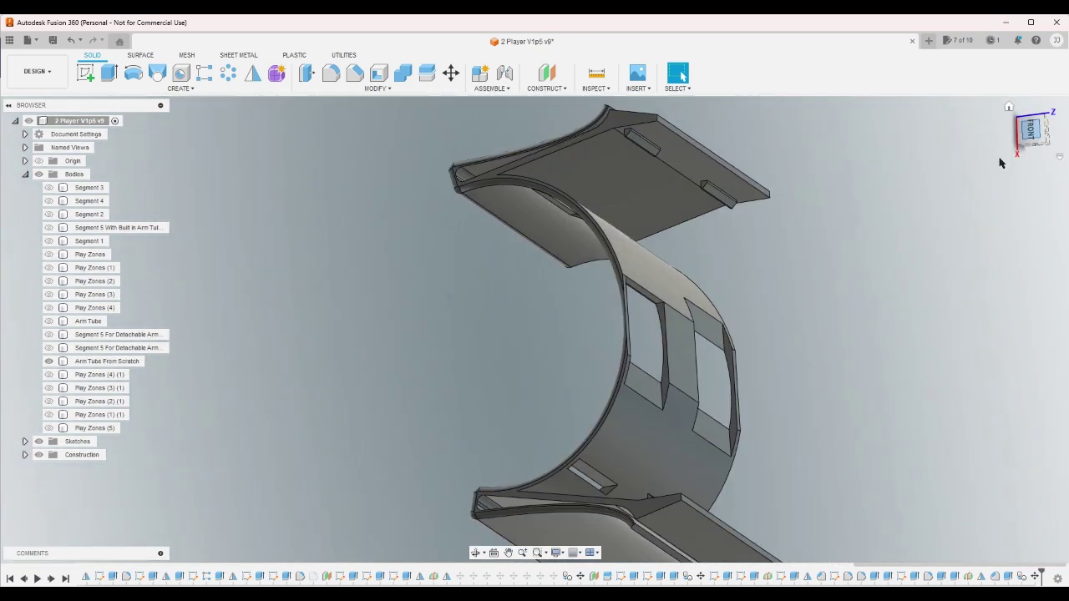
{"action": "left_click", "coordinate": [1010, 110]}
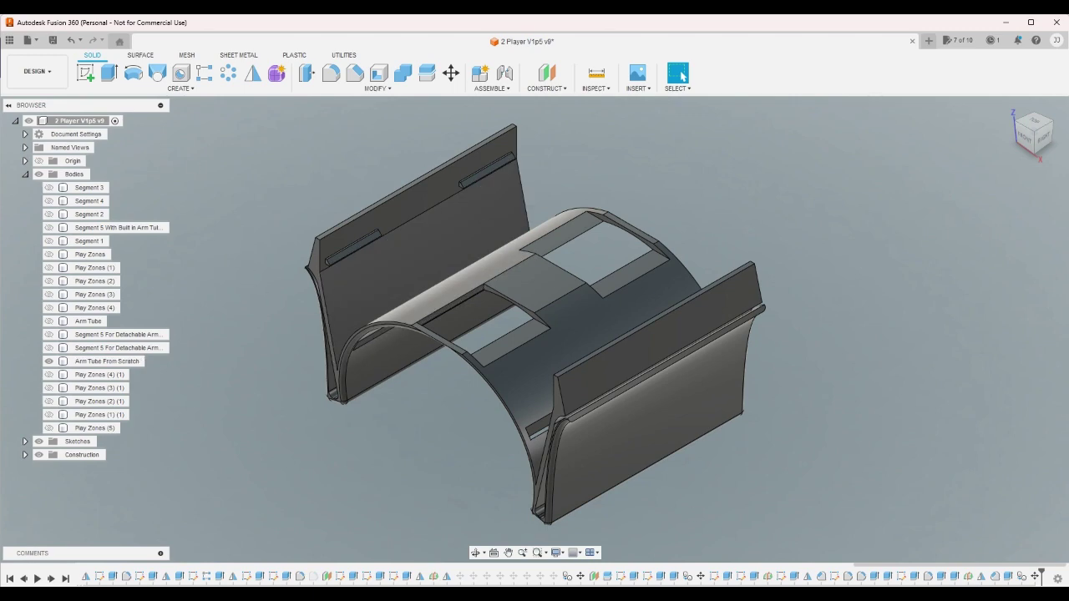
{"action": "double_click", "coordinate": [837, 578]}
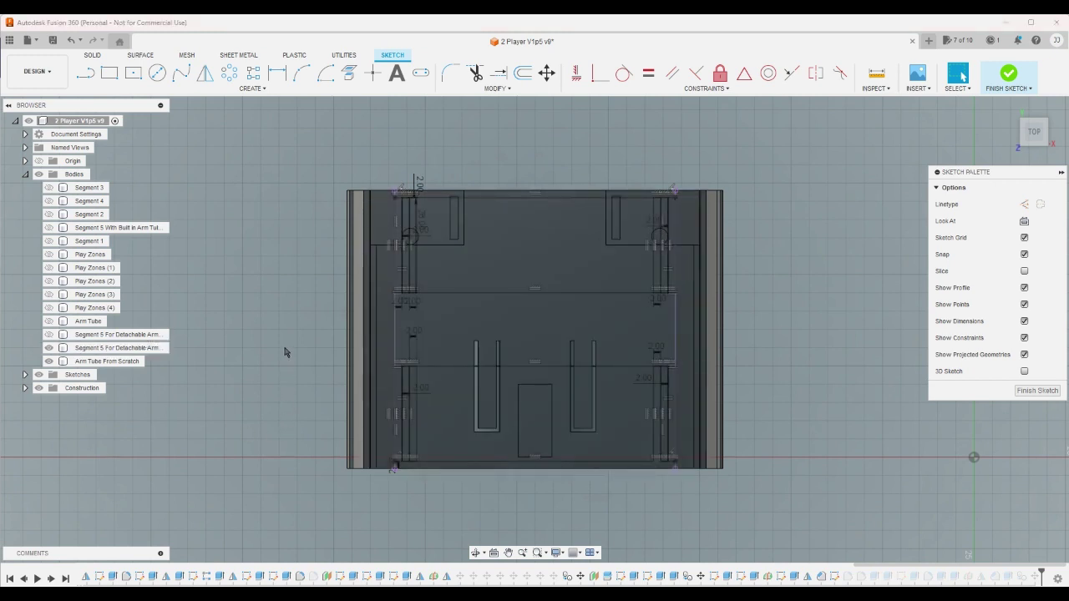
{"action": "left_click", "coordinate": [49, 349]}
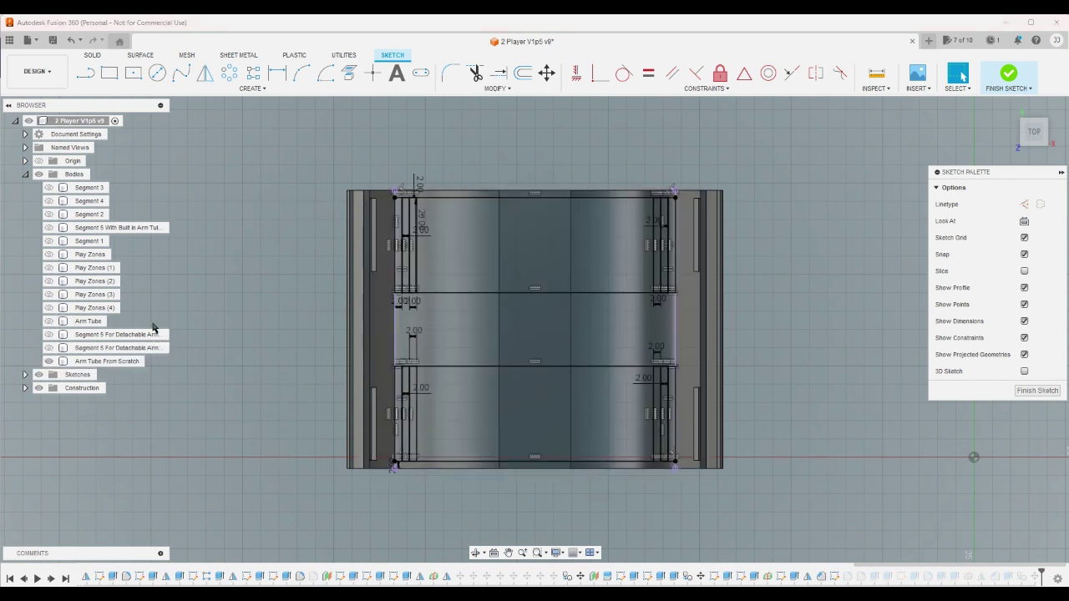
{"action": "left_click", "coordinate": [48, 348]}
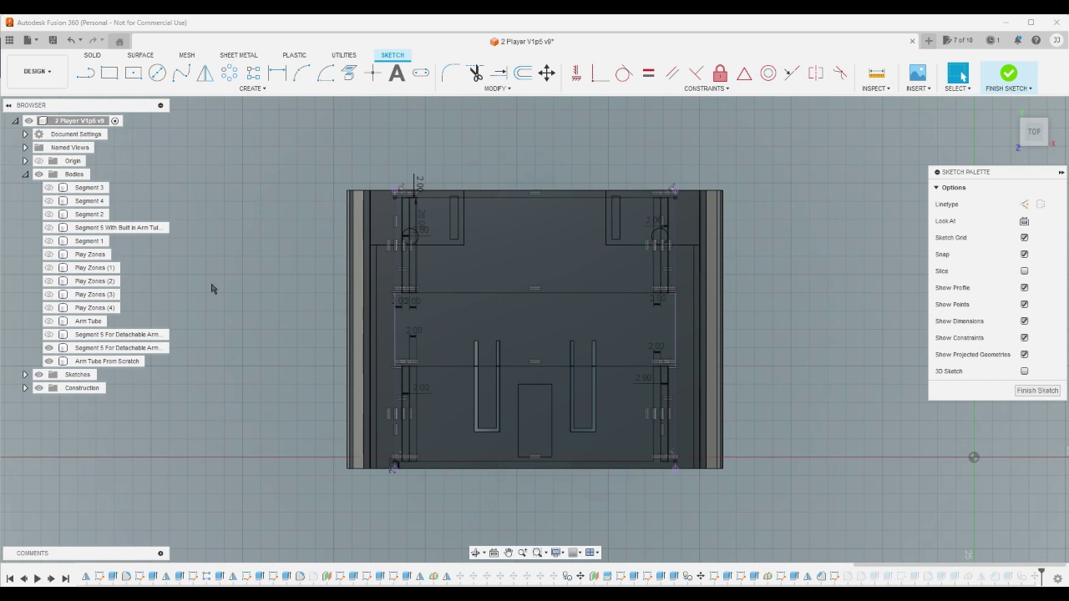
{"action": "left_click", "coordinate": [335, 77]}
{"action": "left_click", "coordinate": [535, 296]}
{"action": "left_click", "coordinate": [867, 246]}
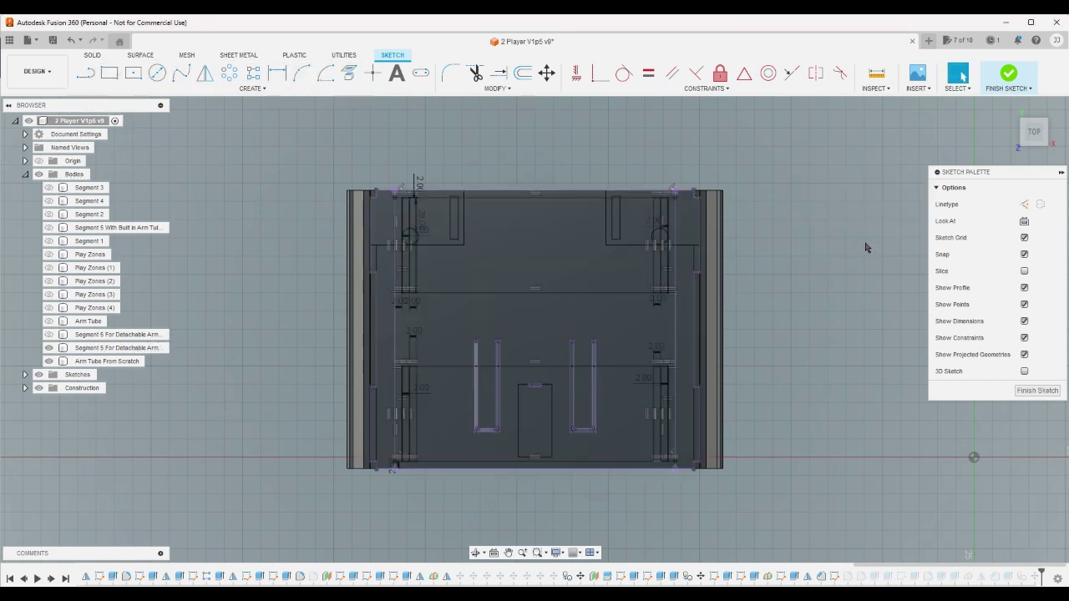
{"action": "left_click", "coordinate": [49, 348]}
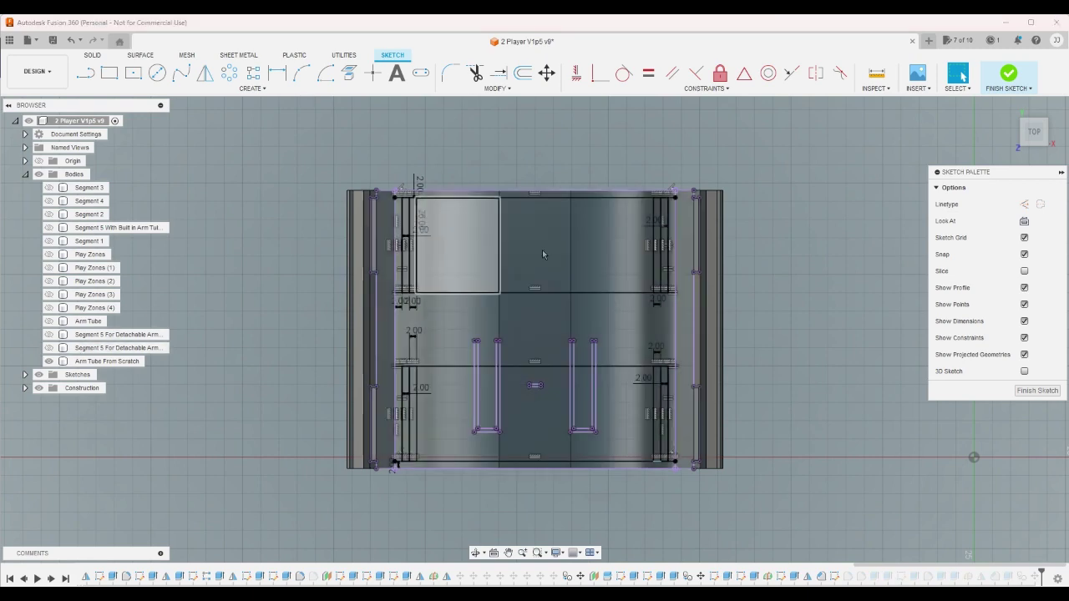
Draw two horizontal lines joining the inner upper corners of both projected U-shaped outlines, and finish the sketch
{"action": "left_click", "coordinate": [1010, 75]}
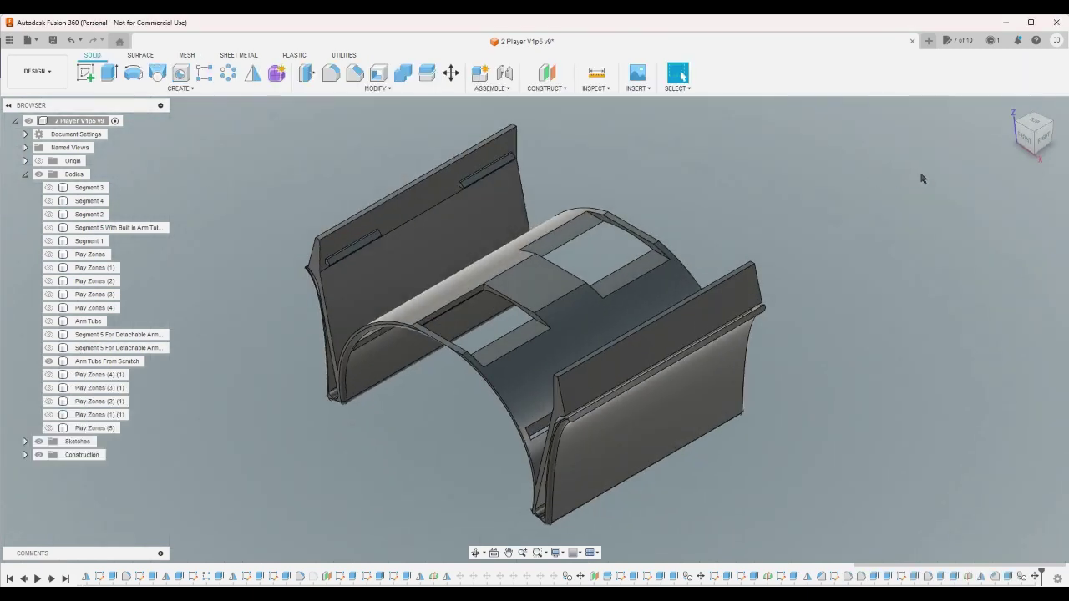
{"action": "left_click", "coordinate": [71, 40]}
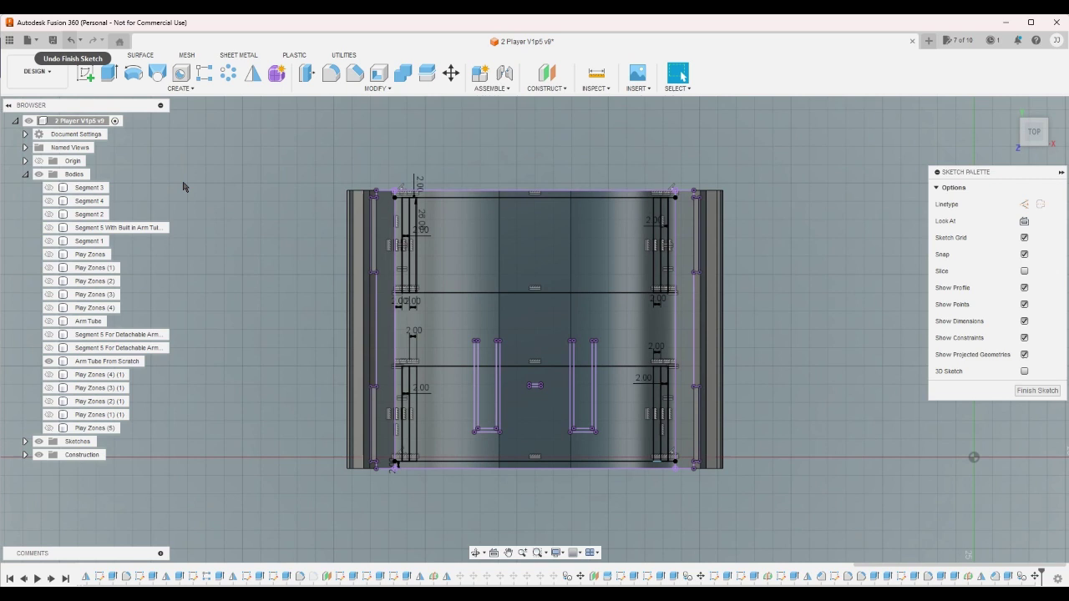
{"action": "scroll", "coordinate": [468, 176], "scroll_direction": "up", "scroll_amount": 5}
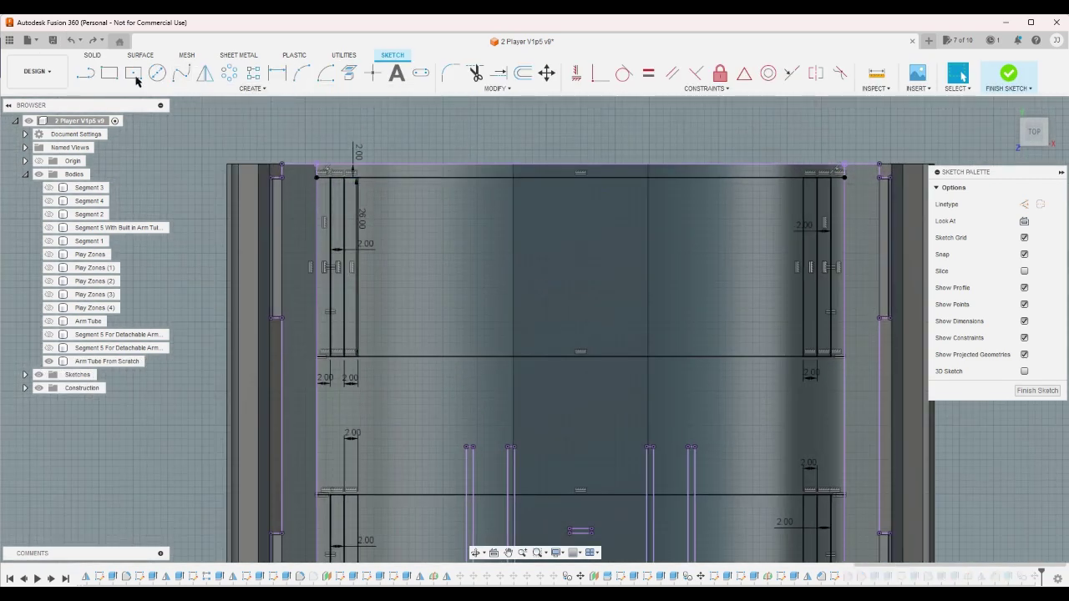
{"action": "left_click", "coordinate": [90, 76]}
{"action": "scroll", "coordinate": [470, 448], "scroll_direction": "up", "scroll_amount": 2}
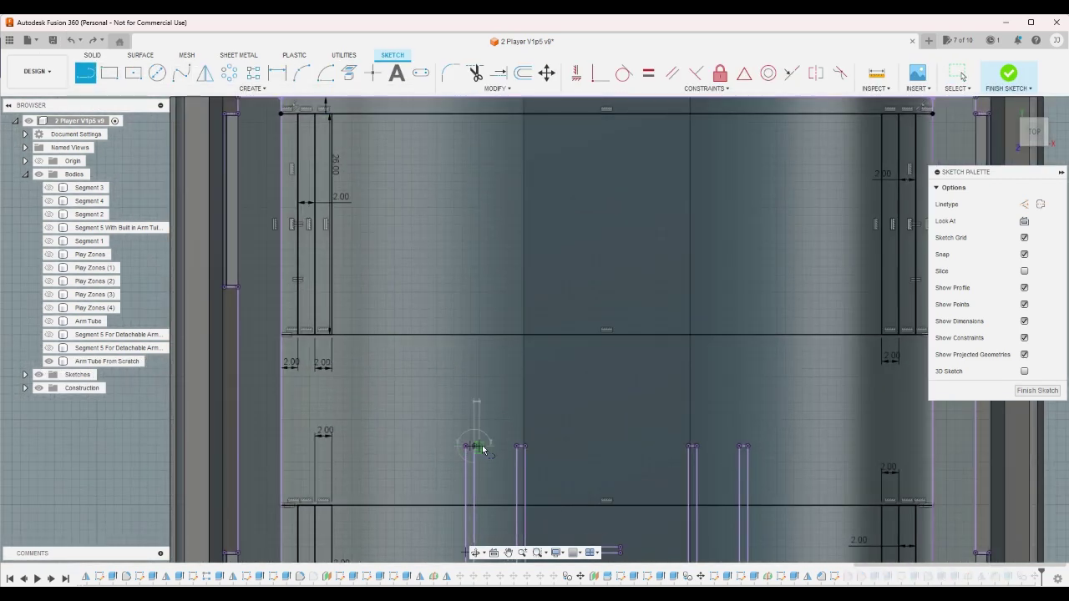
{"action": "left_click", "coordinate": [474, 446]}
{"action": "double_click", "coordinate": [518, 446]}
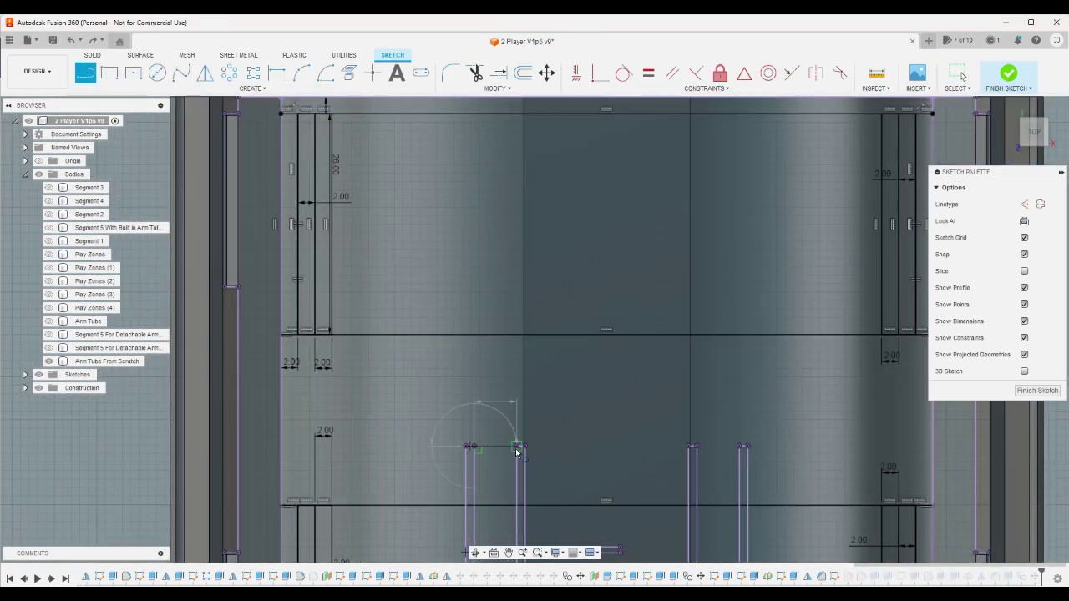
{"action": "left_click", "coordinate": [697, 446]}
{"action": "double_click", "coordinate": [739, 446]}
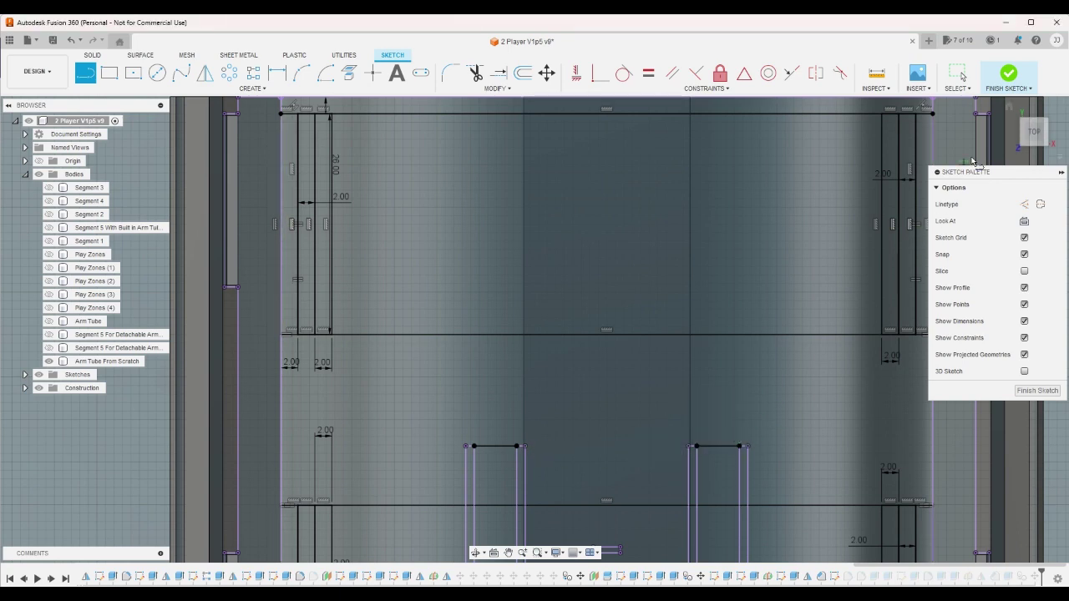
{"action": "left_click", "coordinate": [1008, 80]}
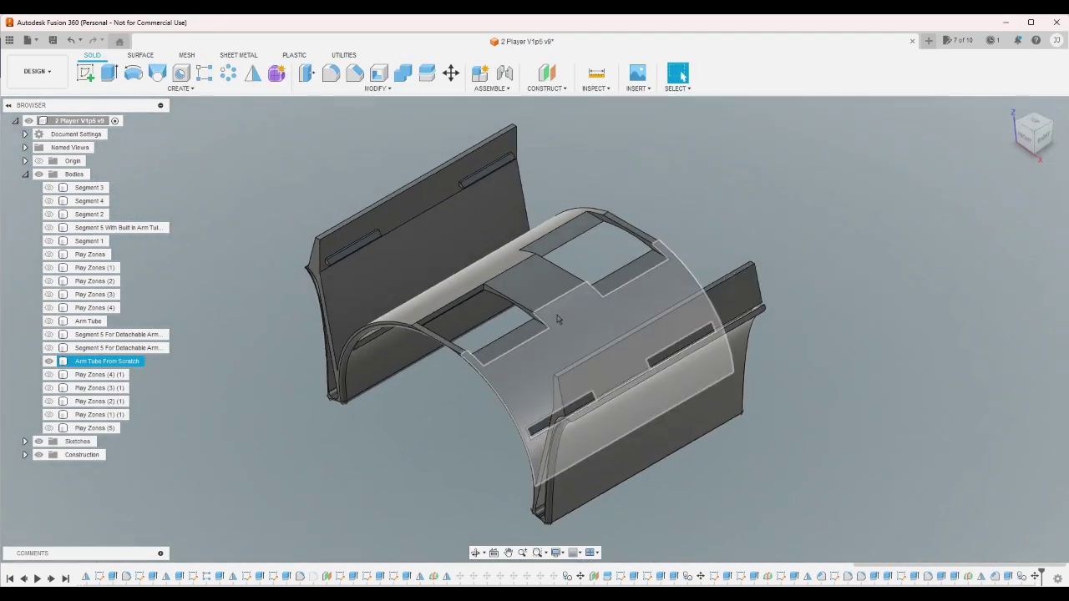
Clear the body selection and show Sketch24, the sketch containing the two projected U-shaped outlines
{"action": "left_click", "coordinate": [749, 477]}
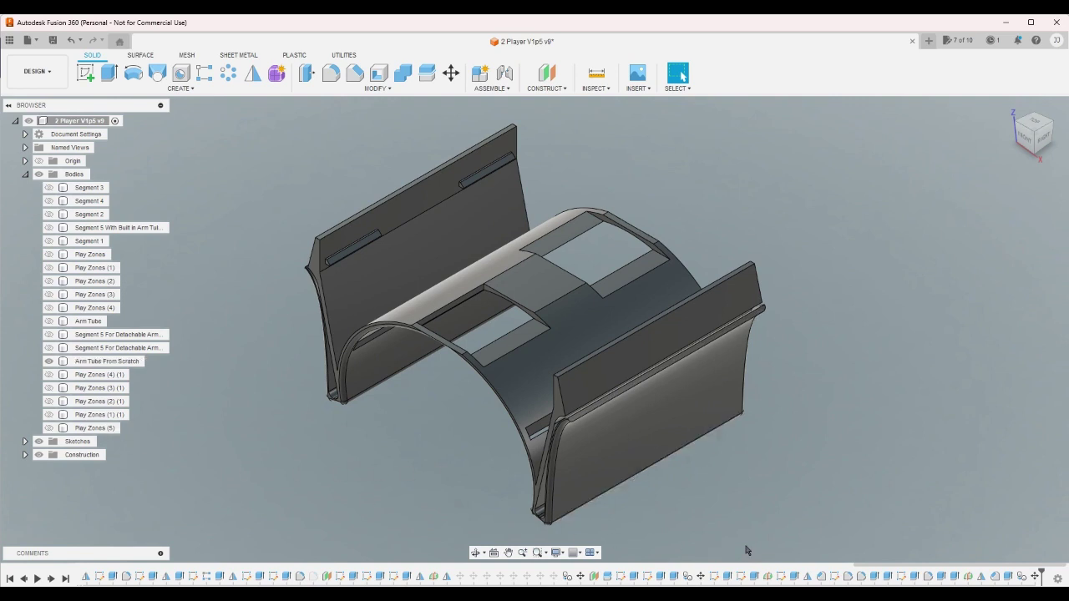
{"action": "left_click", "coordinate": [834, 575]}
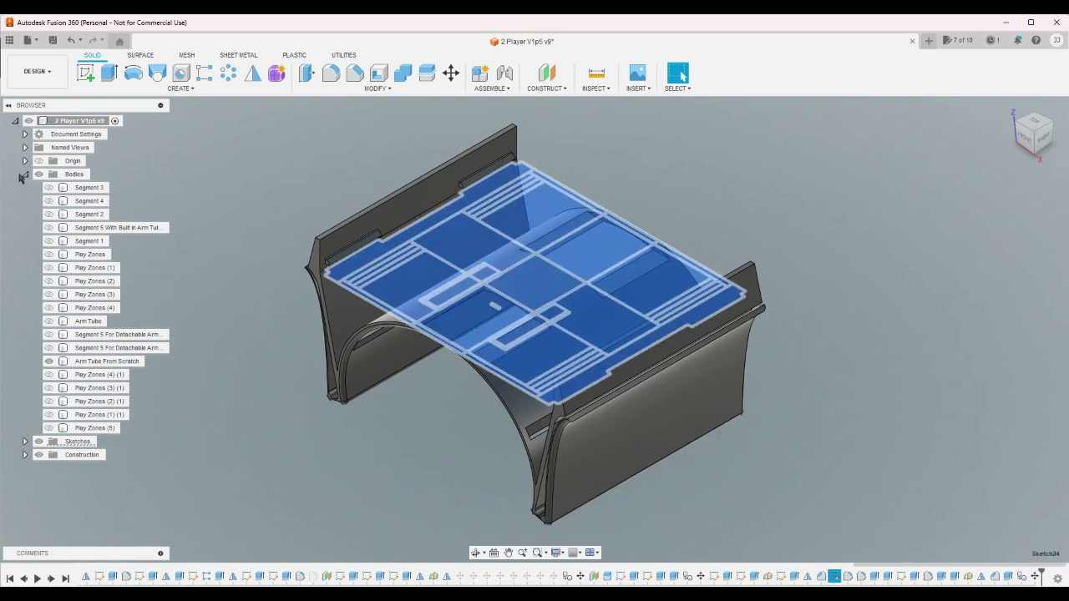
{"action": "left_click", "coordinate": [25, 174]}
{"action": "left_click", "coordinate": [25, 188]}
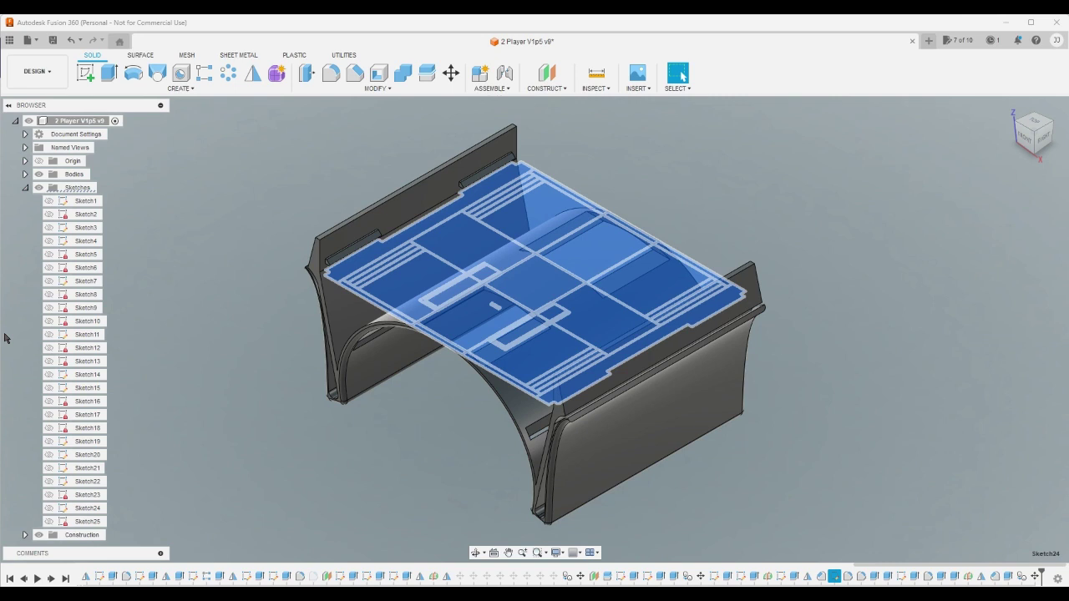
{"action": "double_click", "coordinate": [836, 580]}
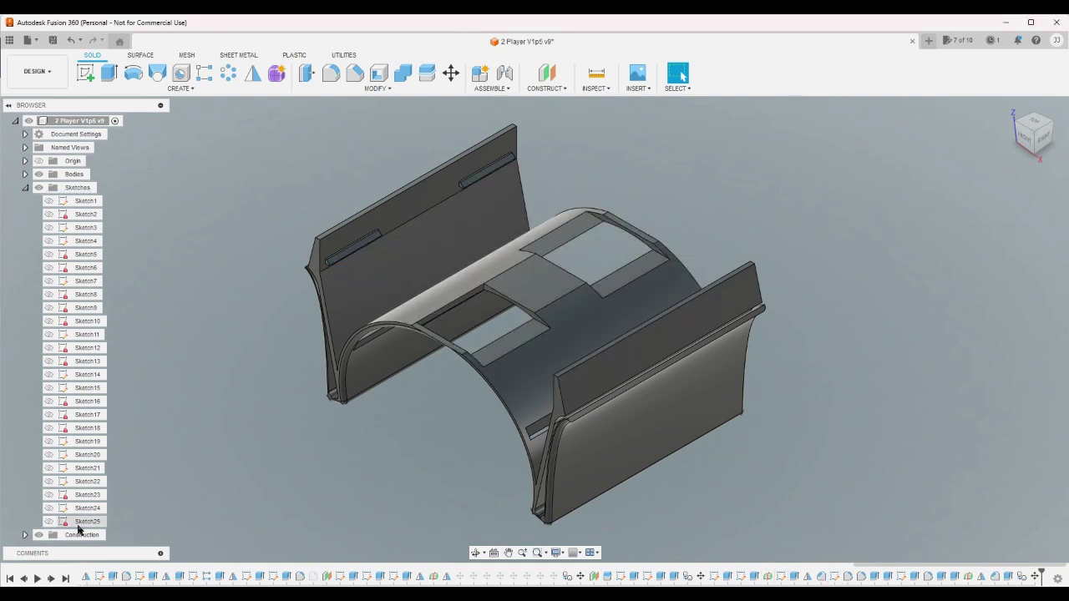
{"action": "left_click", "coordinate": [50, 508]}
{"action": "left_click", "coordinate": [49, 509]}
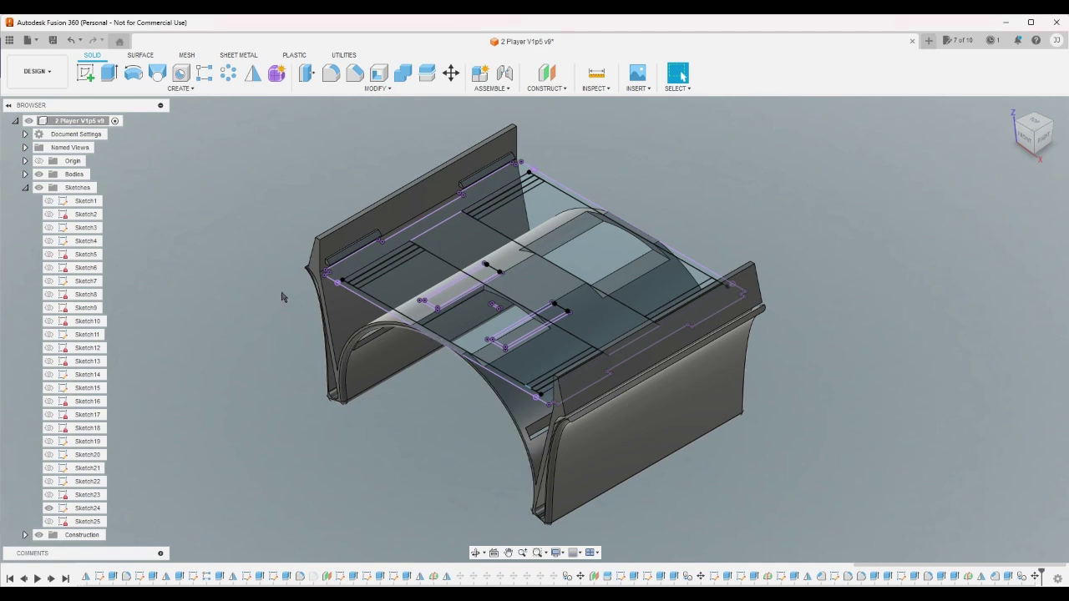
Start an extrusion from Sketch24 with all five profiles of the U-shaped outline on the negative-X side, including its interior
{"action": "left_click", "coordinate": [102, 81]}
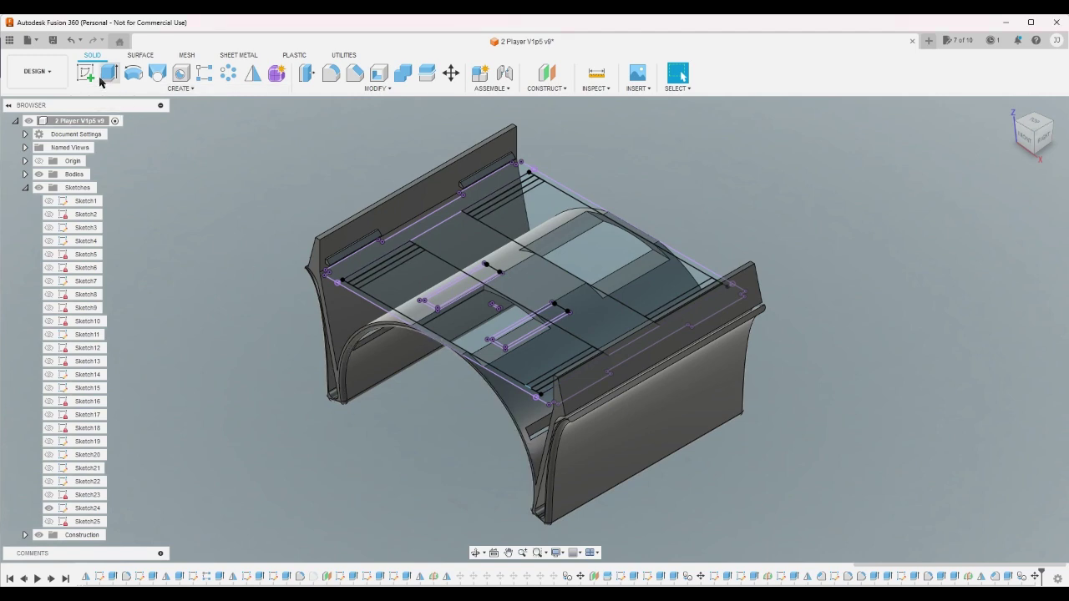
{"action": "left_click", "coordinate": [1037, 124]}
{"action": "scroll", "coordinate": [443, 285], "scroll_direction": "up", "scroll_amount": 5}
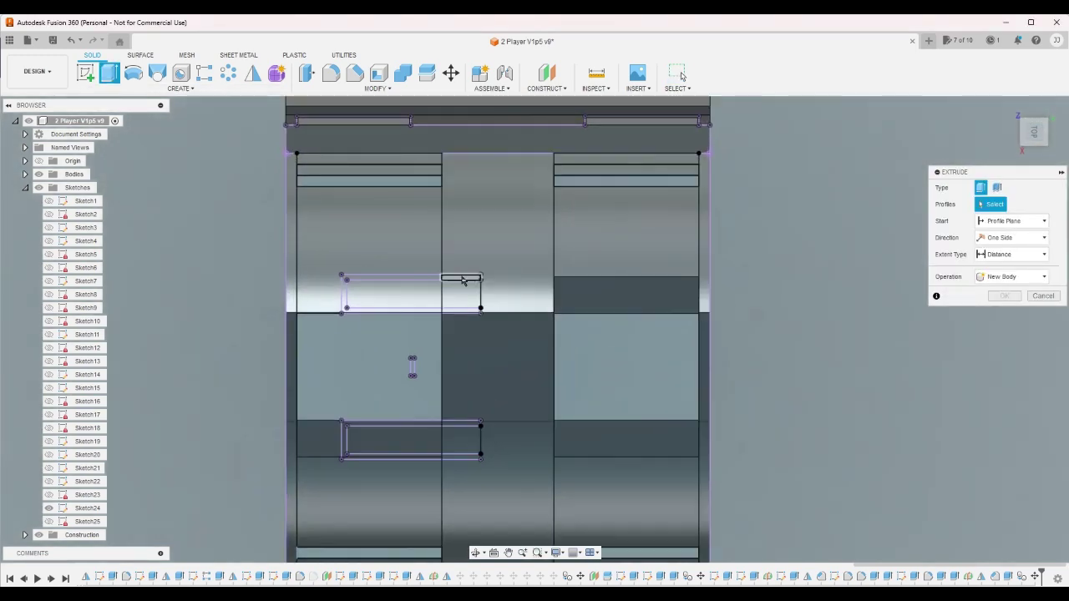
{"action": "left_click", "coordinate": [444, 281]}
{"action": "left_click", "coordinate": [468, 359]}
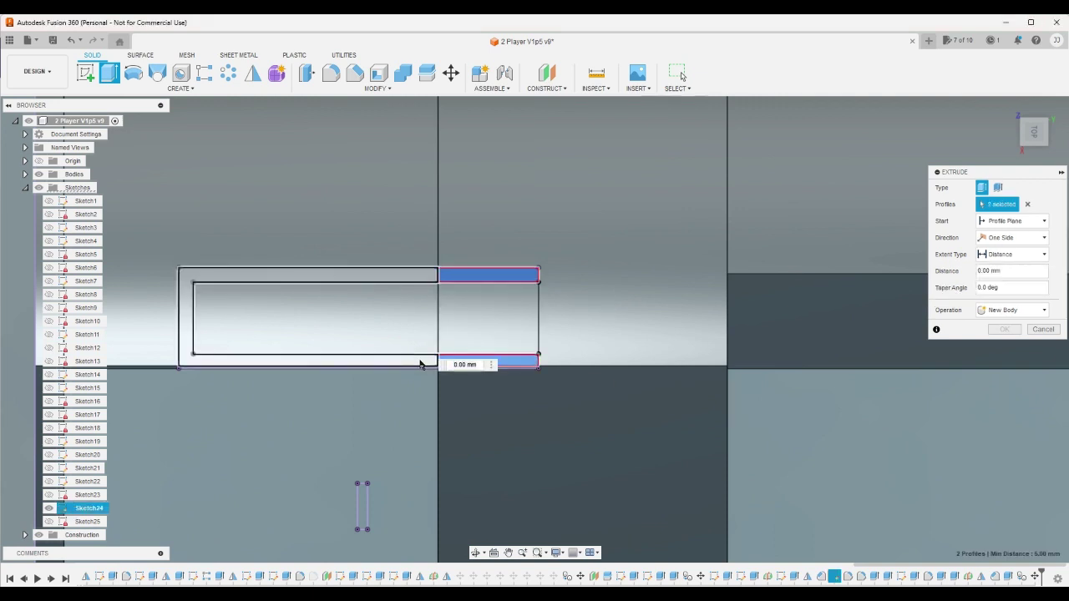
{"action": "left_click", "coordinate": [425, 361]}
{"action": "left_click", "coordinate": [406, 340]}
{"action": "left_click", "coordinate": [479, 332]}
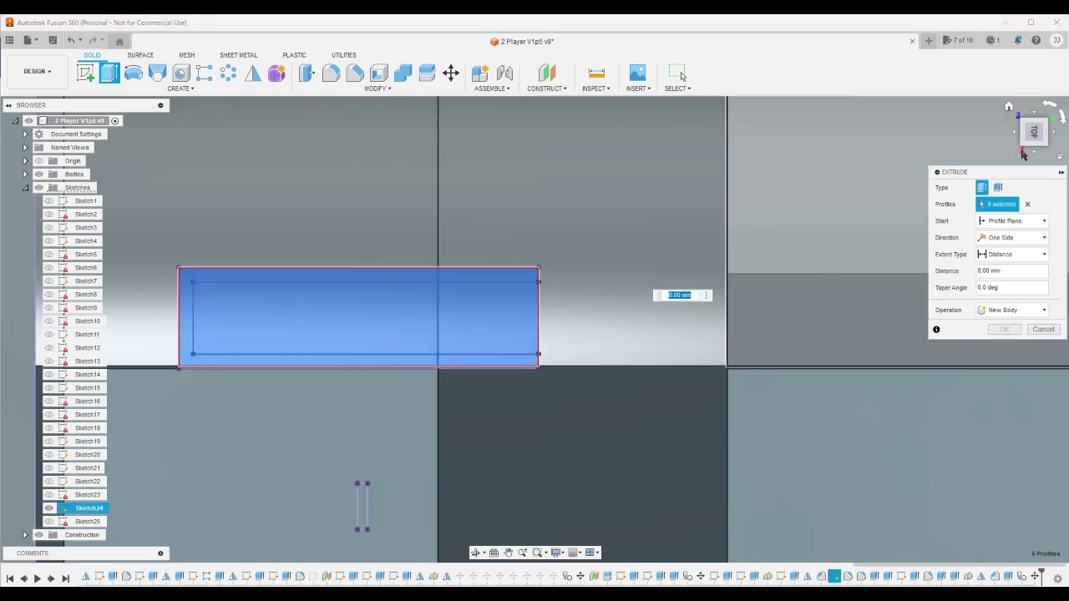
Add the five profiles of the U-shaped outline on the positive-X side to the extrusion
{"action": "scroll", "coordinate": [886, 217], "scroll_direction": "down", "scroll_amount": 5}
{"action": "scroll", "coordinate": [697, 443], "scroll_direction": "up", "scroll_amount": 3}
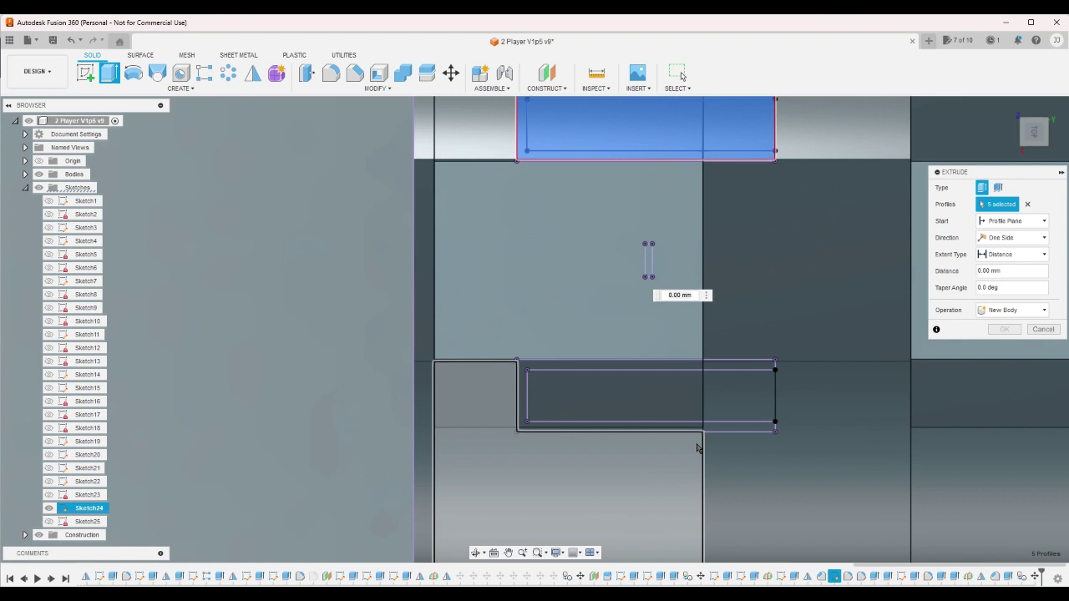
{"action": "left_click", "coordinate": [688, 430]}
{"action": "left_click", "coordinate": [747, 427]}
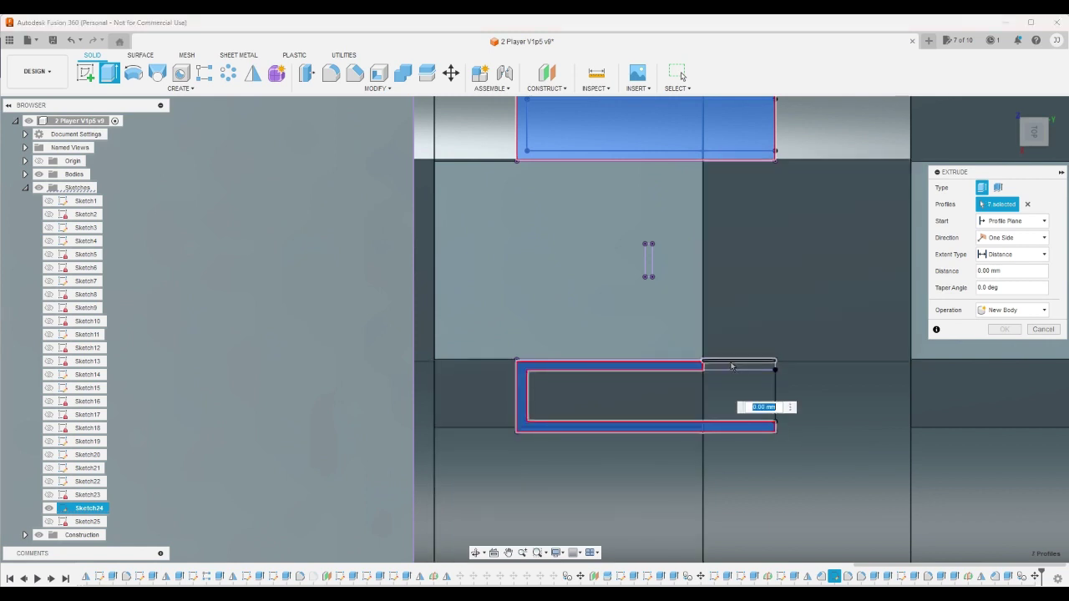
{"action": "left_click", "coordinate": [731, 365]}
{"action": "left_click", "coordinate": [742, 396]}
{"action": "left_click", "coordinate": [689, 392]}
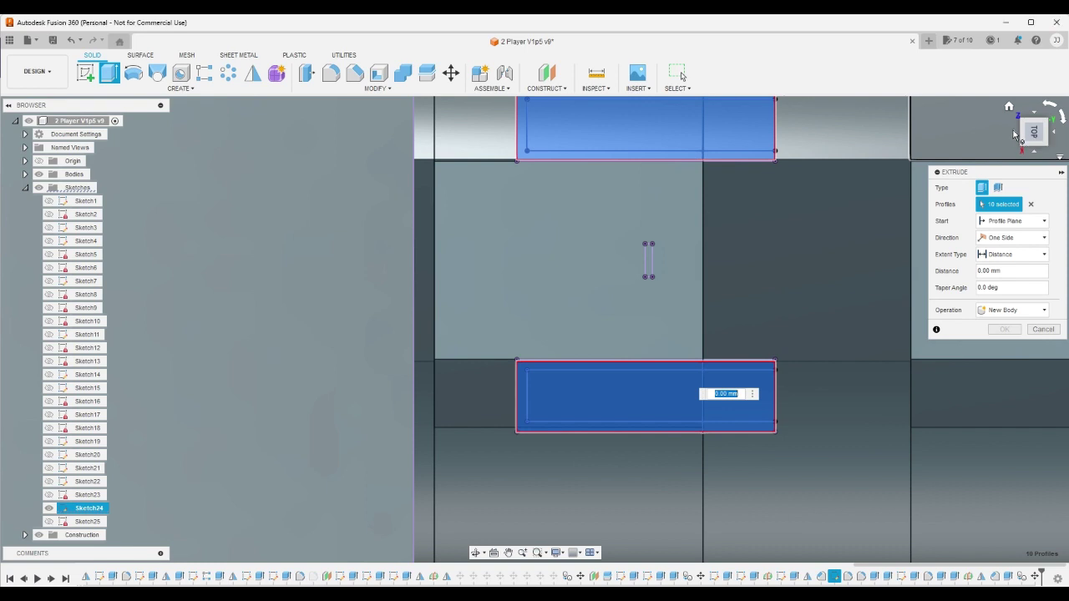
Extrude the ten profiles by -14 mm as a cut through the arm tube, and hide Sketch24
{"action": "left_click", "coordinate": [1014, 131]}
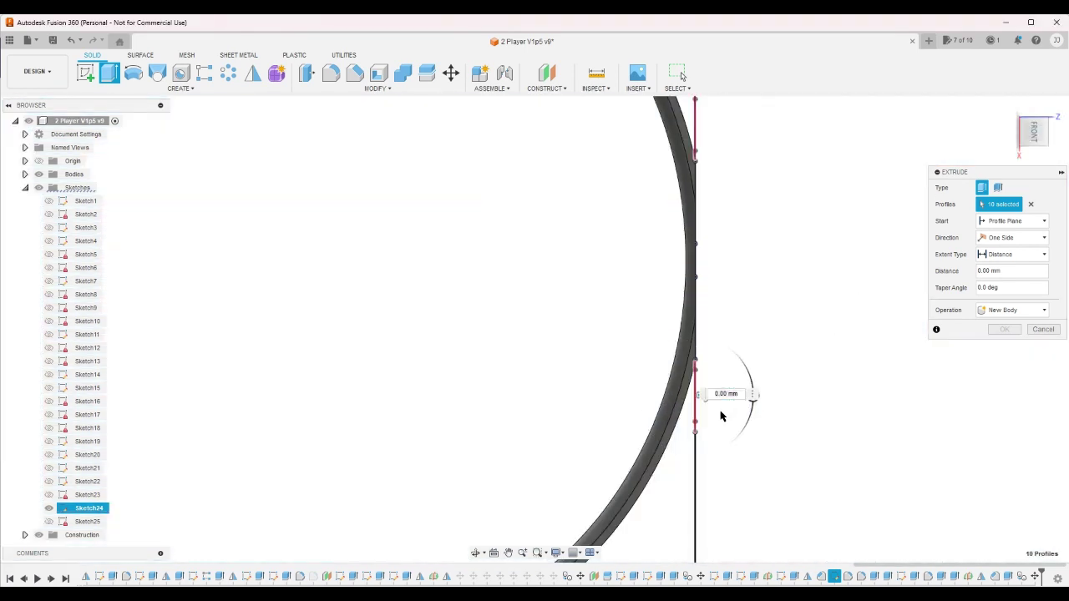
{"action": "left_click_drag", "start_coordinate": [706, 407], "coordinate": [539, 398]}
{"action": "left_click", "coordinate": [1004, 345]}
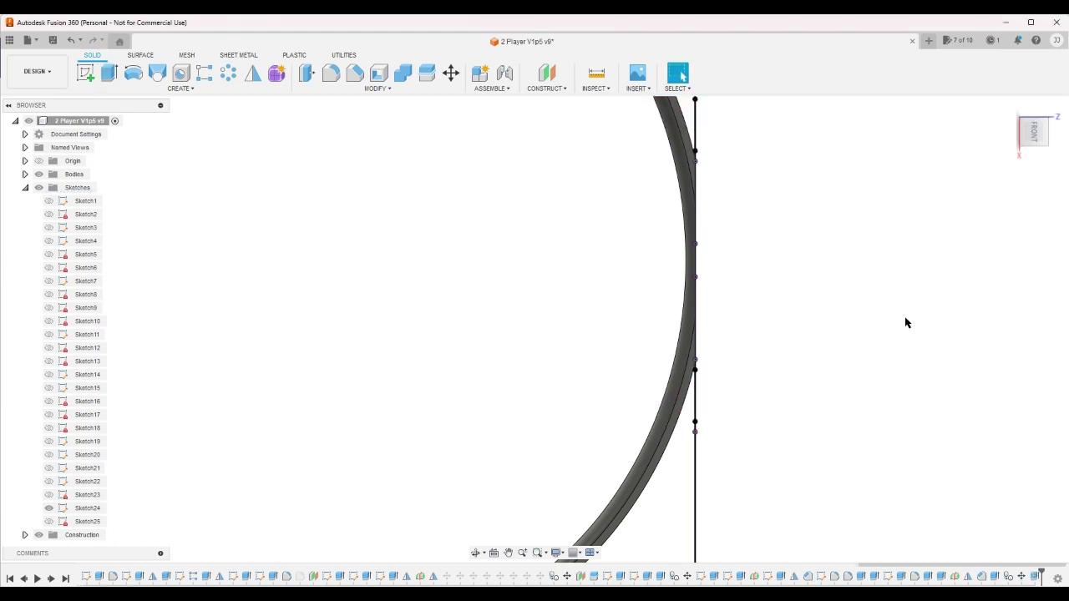
{"action": "left_click", "coordinate": [1012, 134]}
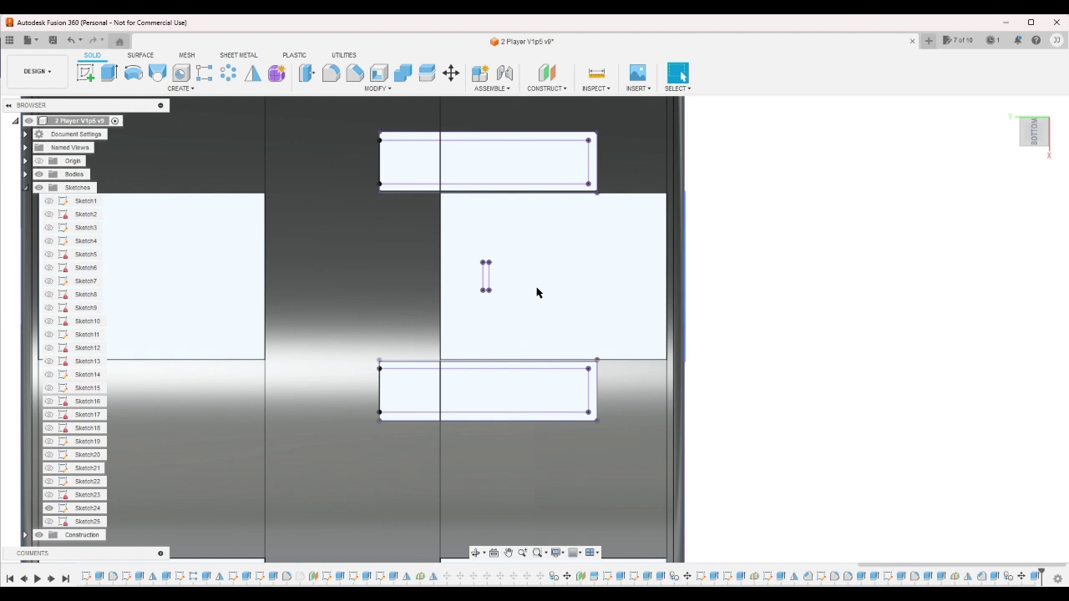
{"action": "left_click", "coordinate": [49, 508]}
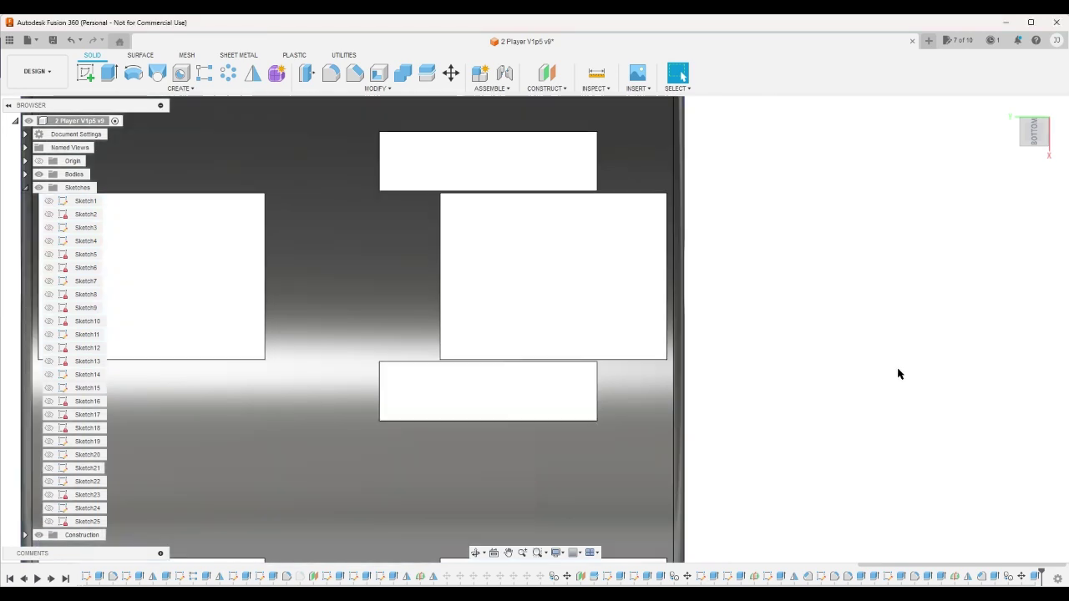
Temporarily show the second Segment 5 For Detachable Arm body to check from above and below how its slots line up with the new openings
{"action": "left_click", "coordinate": [1008, 108]}
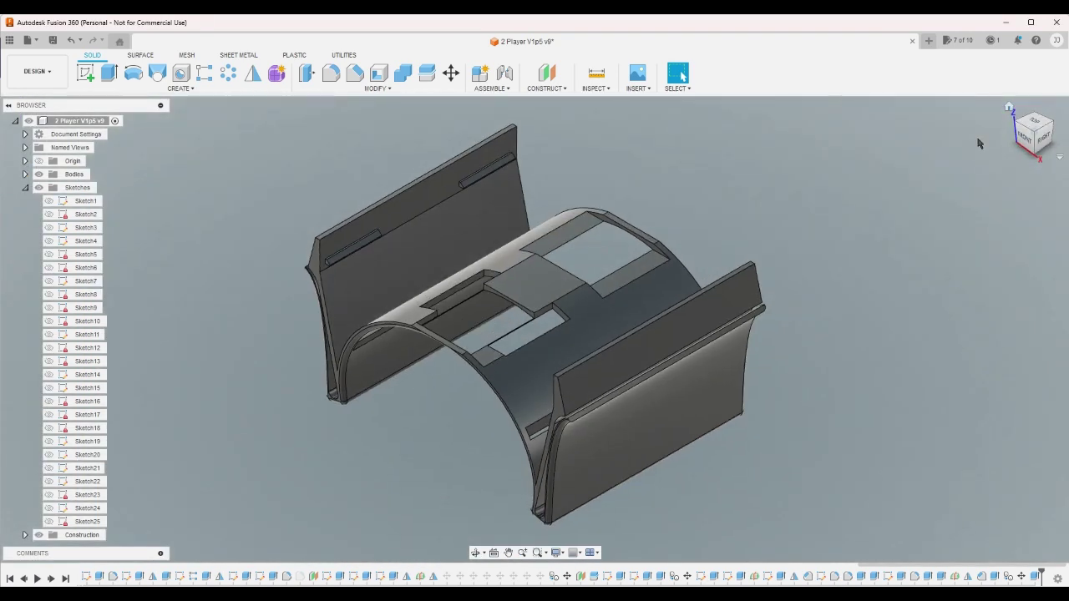
{"action": "scroll", "coordinate": [817, 239], "scroll_direction": "up", "scroll_amount": 1}
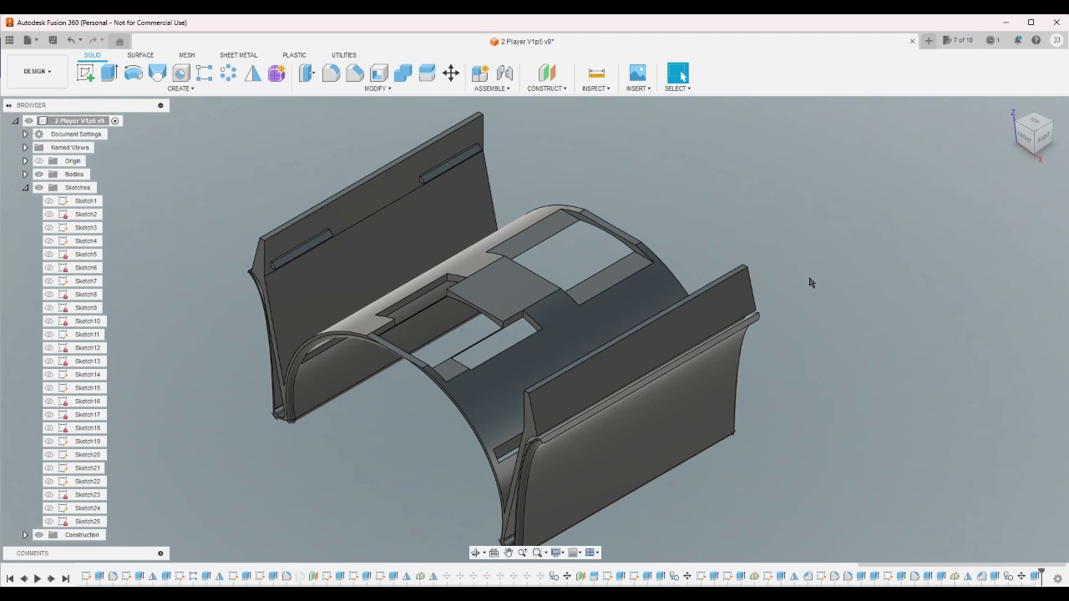
{"action": "scroll", "coordinate": [505, 244], "scroll_direction": "up", "scroll_amount": 4}
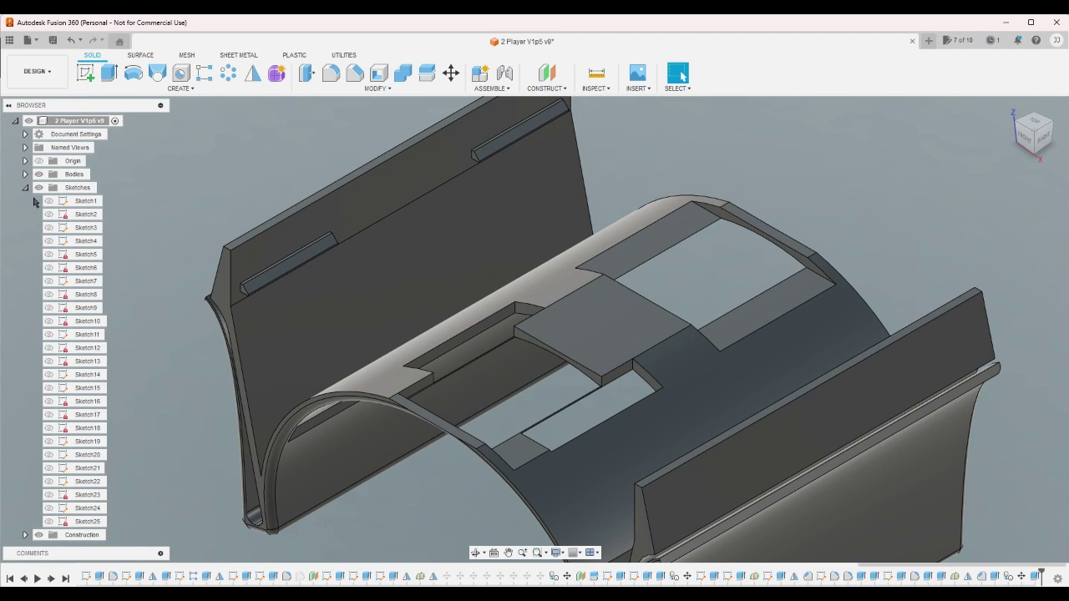
{"action": "left_click", "coordinate": [24, 187]}
{"action": "left_click", "coordinate": [24, 173]}
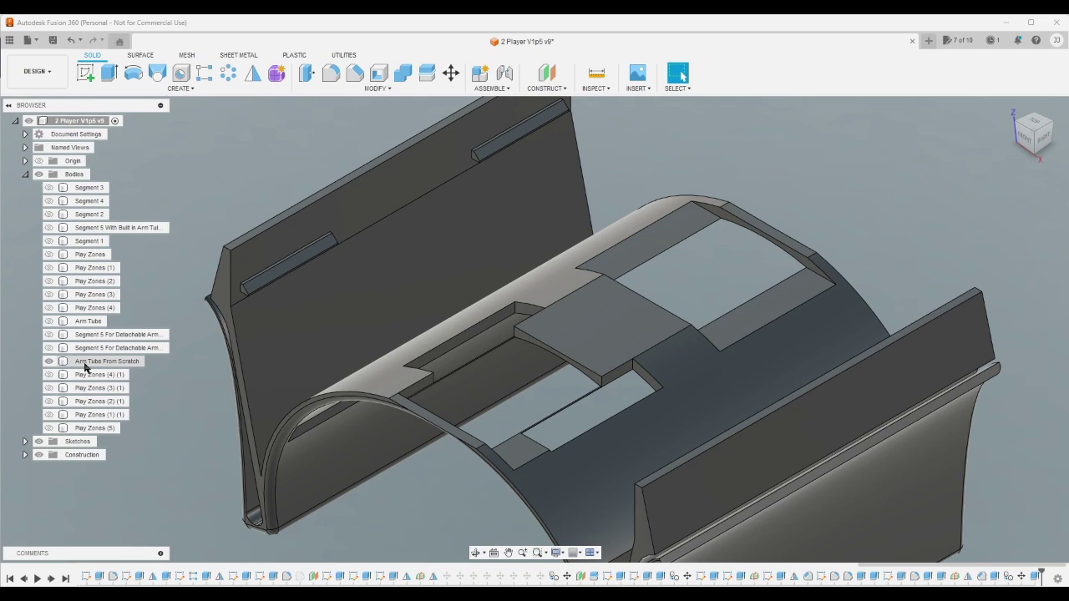
{"action": "left_click", "coordinate": [50, 350]}
{"action": "left_click", "coordinate": [49, 349]}
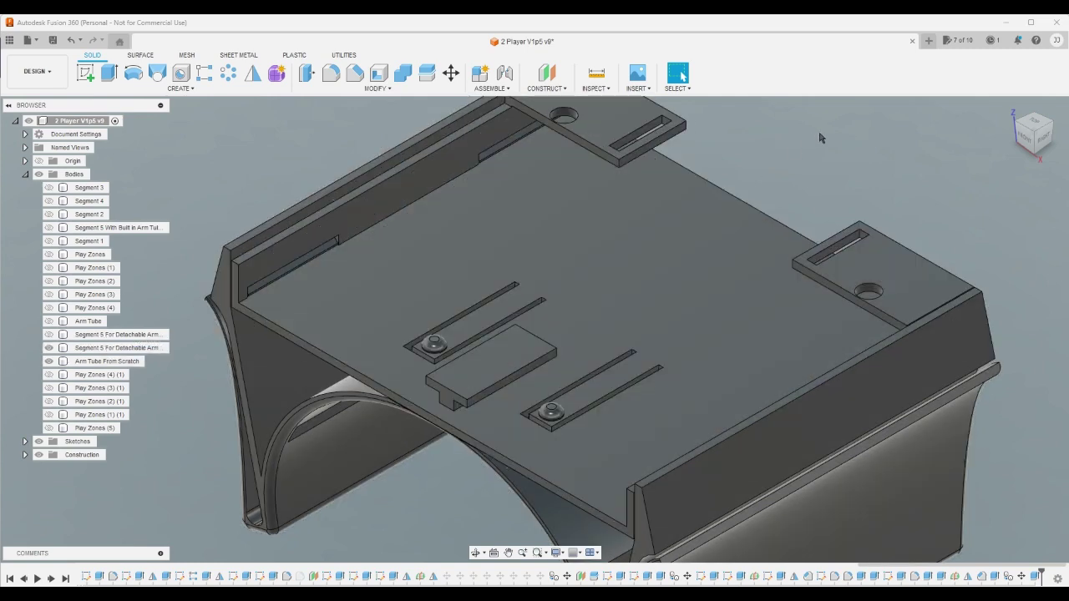
{"action": "left_click", "coordinate": [1034, 159]}
{"action": "left_click", "coordinate": [1033, 150]}
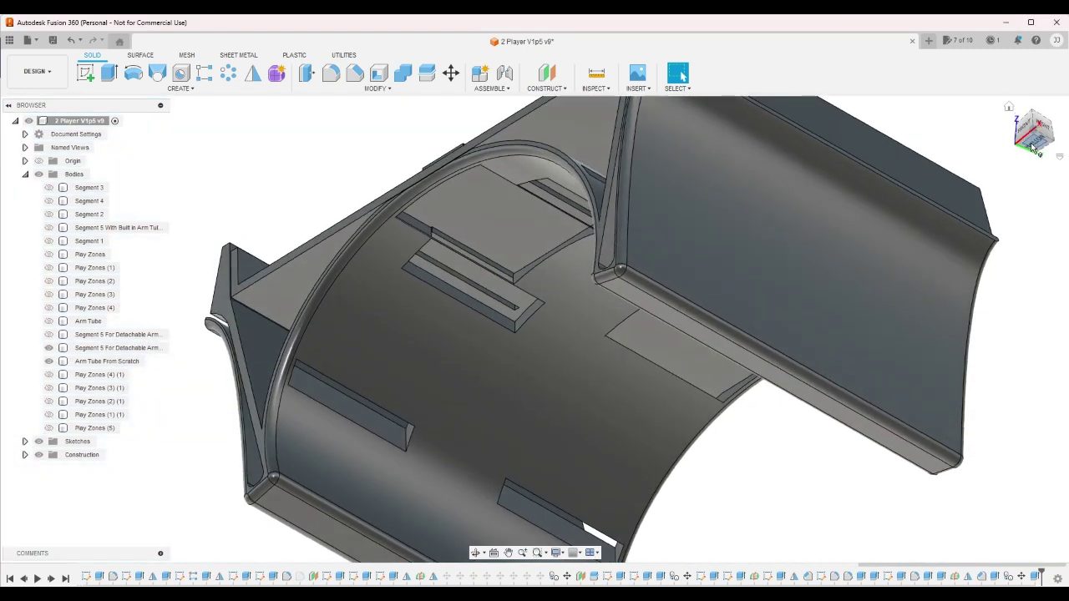
{"action": "left_click", "coordinate": [1010, 108]}
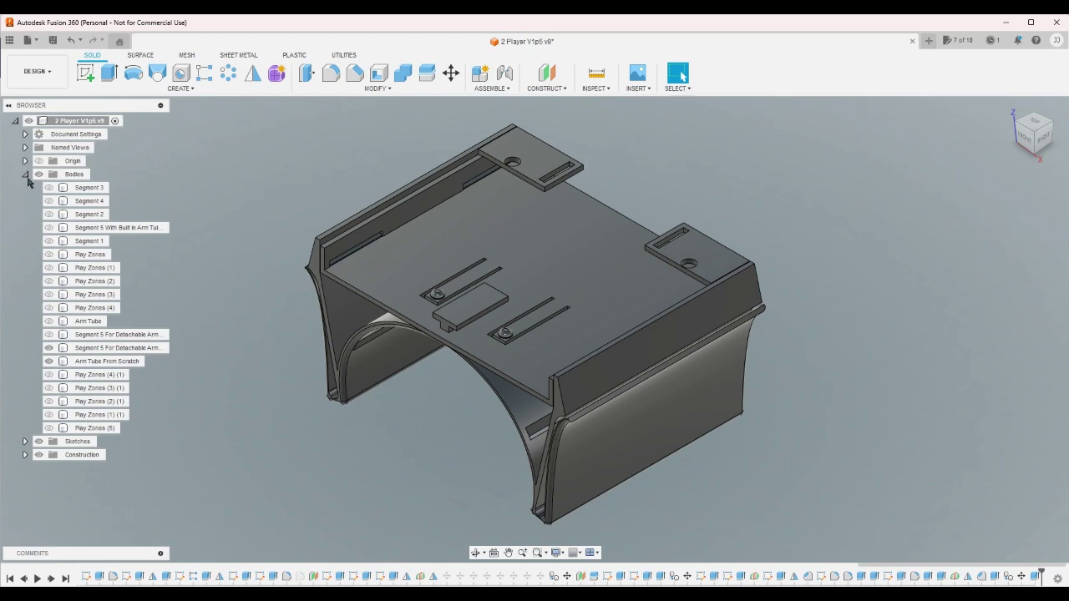
{"action": "left_click", "coordinate": [49, 348]}
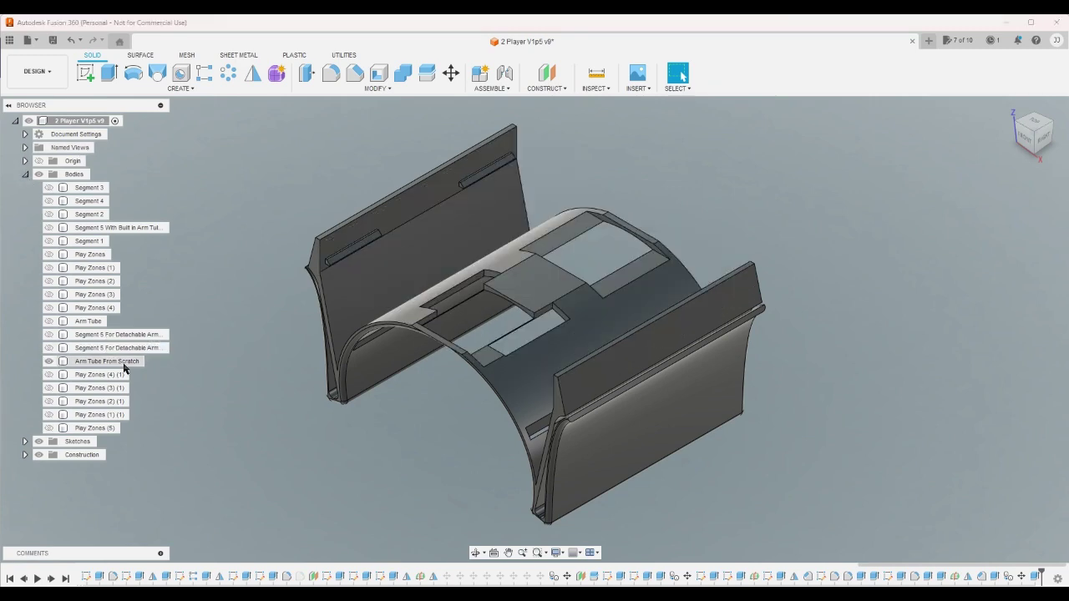
Reopen the slot sketch and draw two horizontal lines bridging the facing upper and lower corners of the two U-shaped outlines
{"action": "scroll", "coordinate": [515, 323], "scroll_direction": "up", "scroll_amount": 3}
{"action": "scroll", "coordinate": [517, 326], "scroll_direction": "up", "scroll_amount": 3}
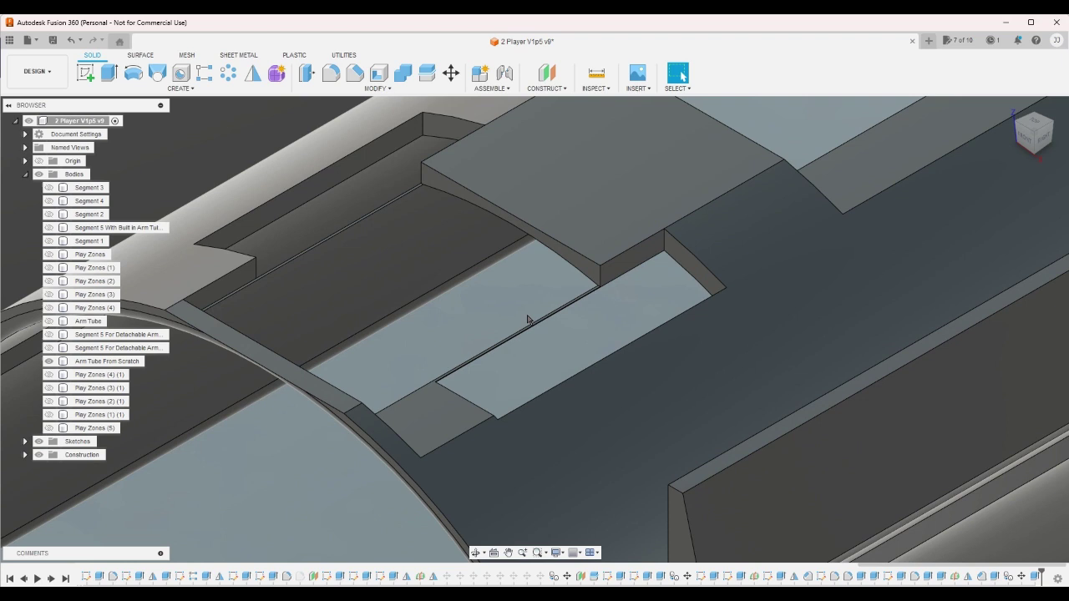
{"action": "left_click", "coordinate": [486, 354]}
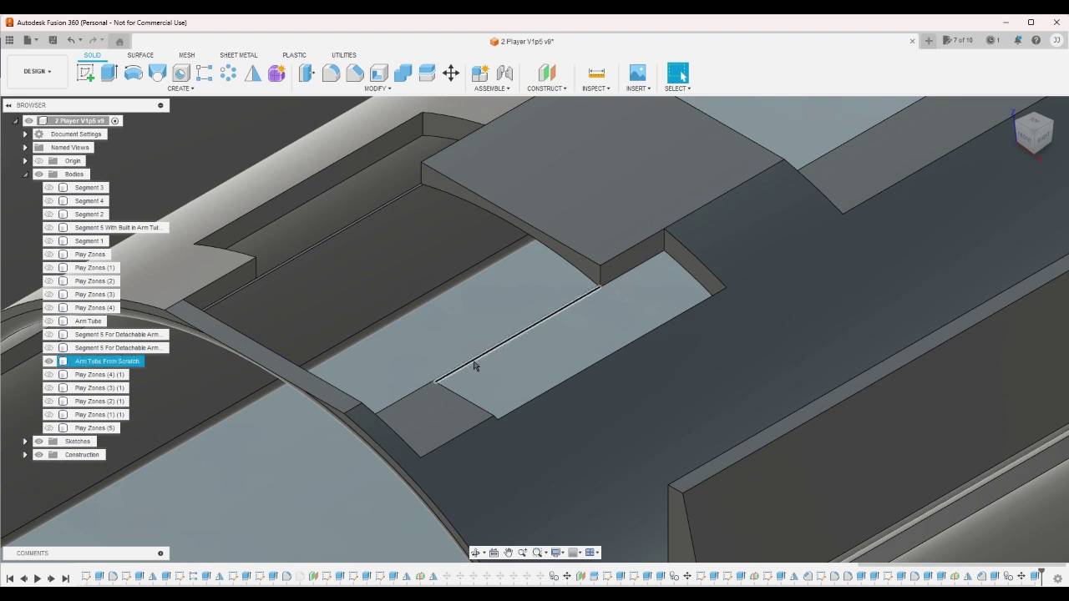
{"action": "key", "text": "Escape"}
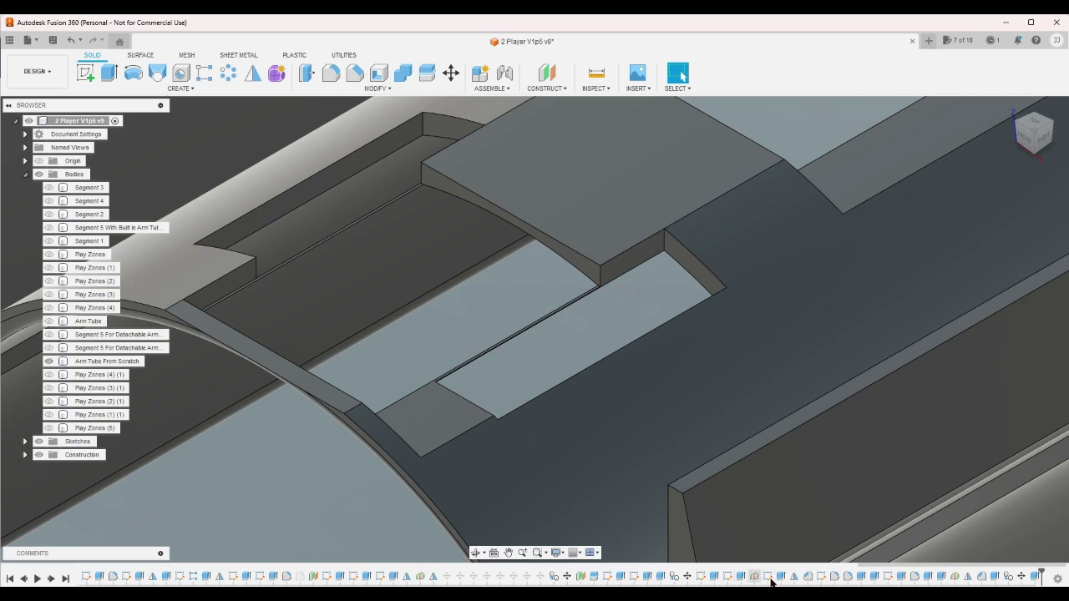
{"action": "double_click", "coordinate": [822, 577]}
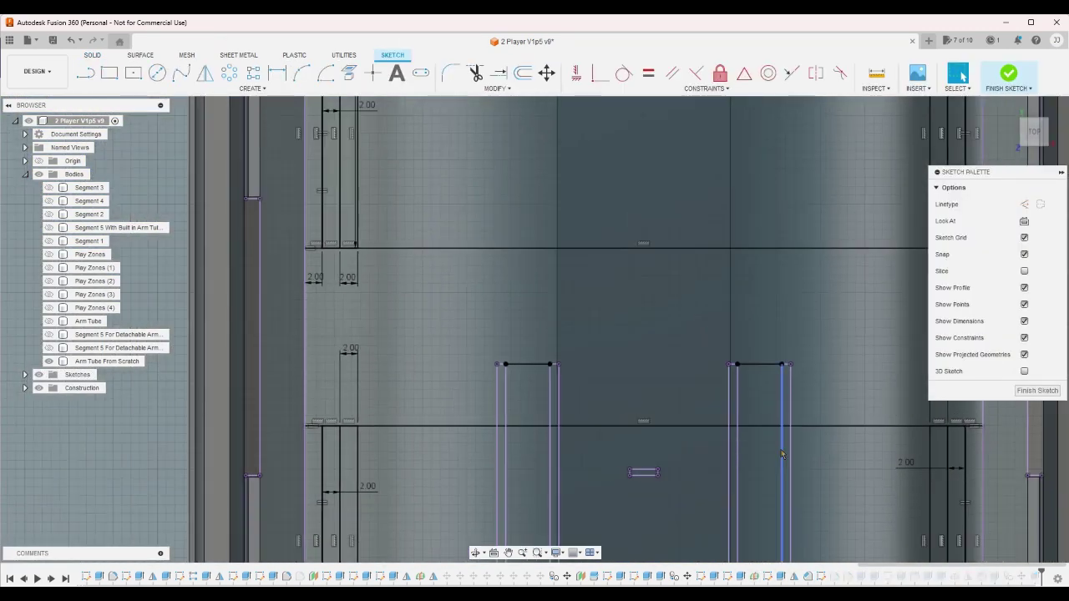
{"action": "scroll", "coordinate": [618, 329], "scroll_direction": "down", "scroll_amount": 2}
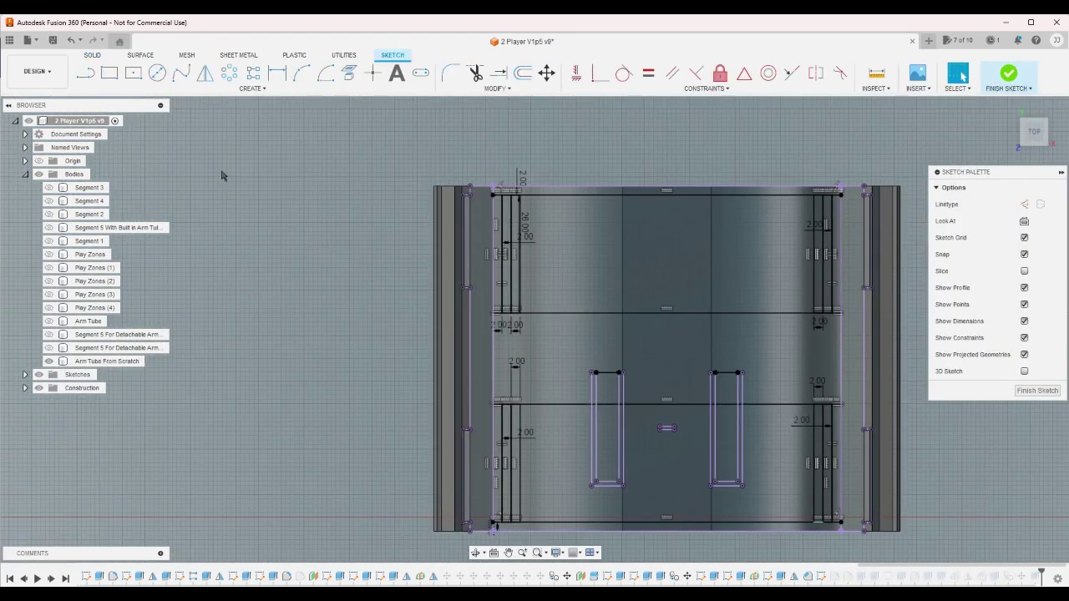
{"action": "left_click", "coordinate": [84, 74]}
{"action": "left_click", "coordinate": [712, 373]}
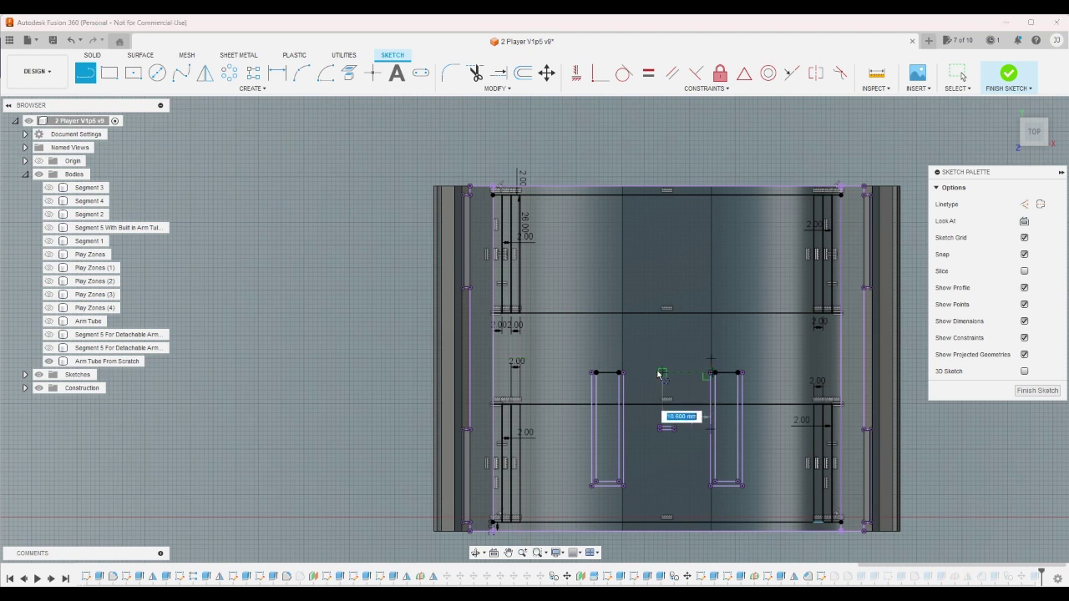
{"action": "left_click", "coordinate": [621, 372]}
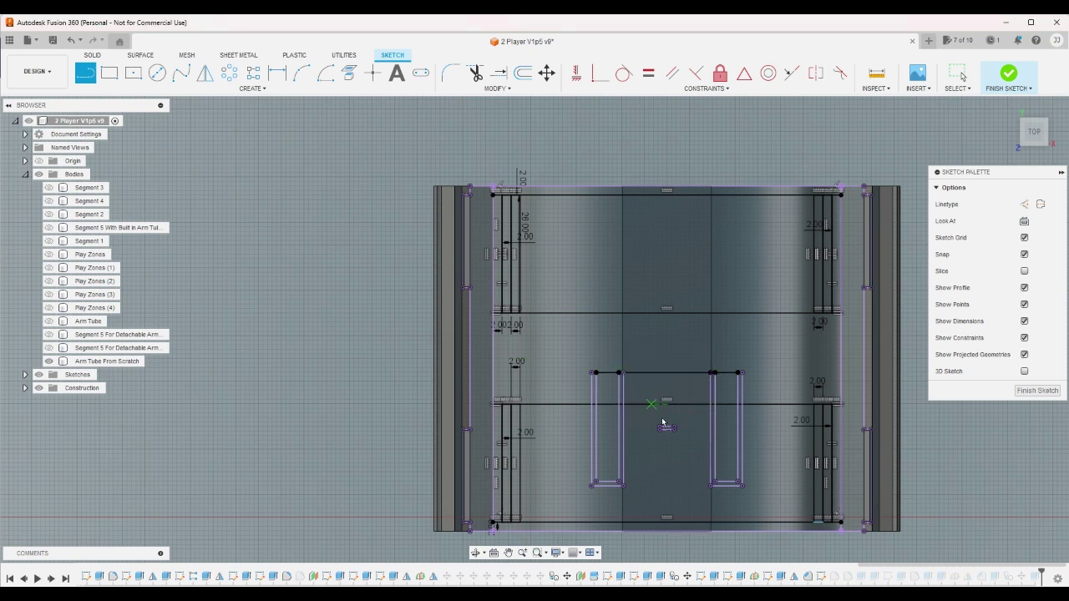
{"action": "left_click", "coordinate": [711, 485]}
{"action": "left_click", "coordinate": [619, 485]}
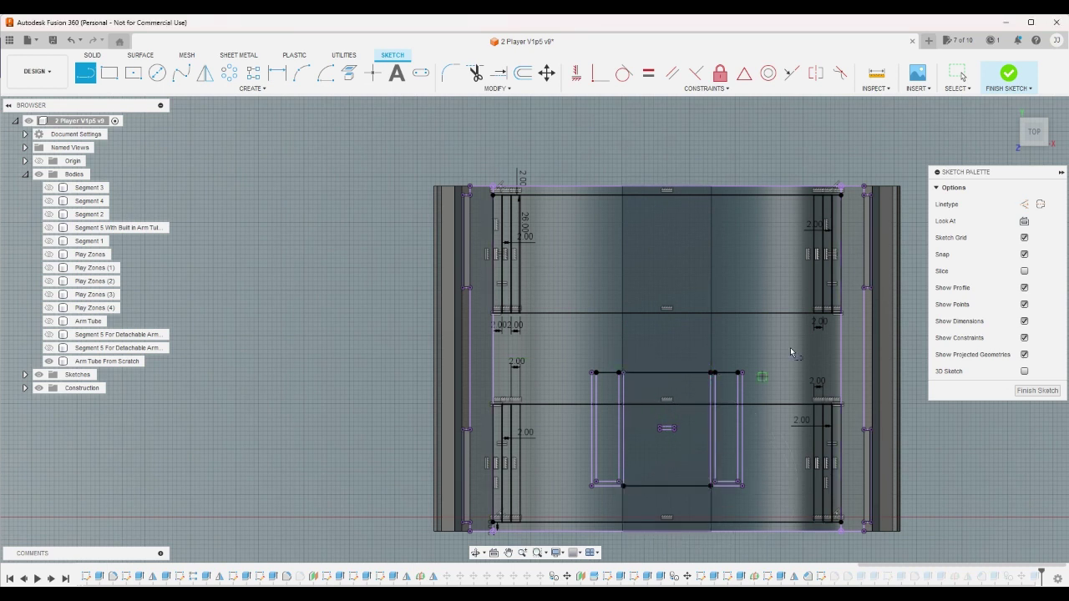
{"action": "left_click", "coordinate": [1007, 80]}
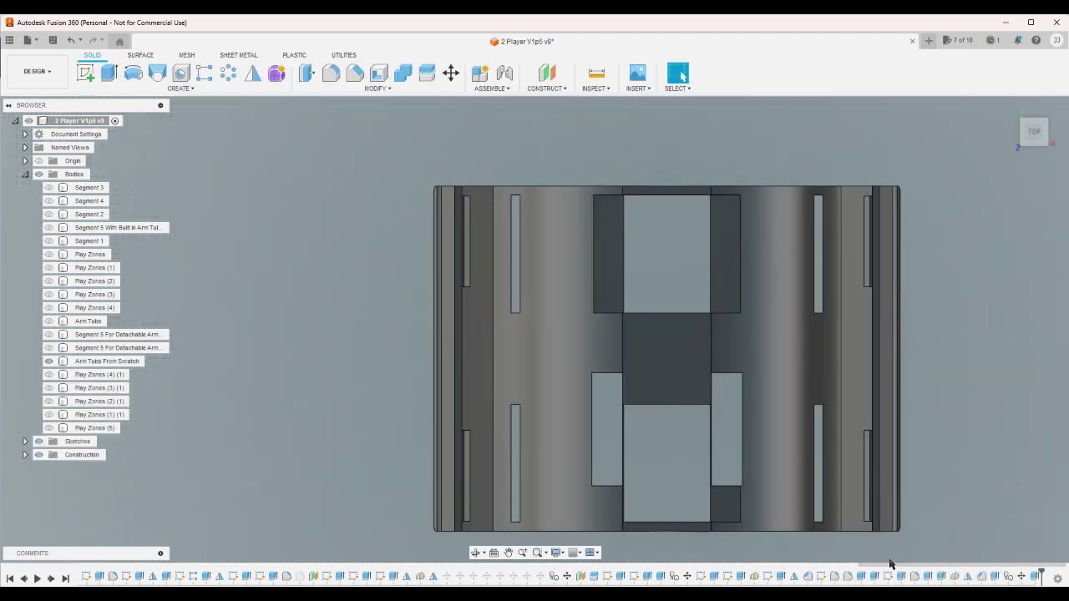
Edit the -14 mm cut extrusion to include the central profiles between the two U-shaped outlines
{"action": "double_click", "coordinate": [1035, 578]}
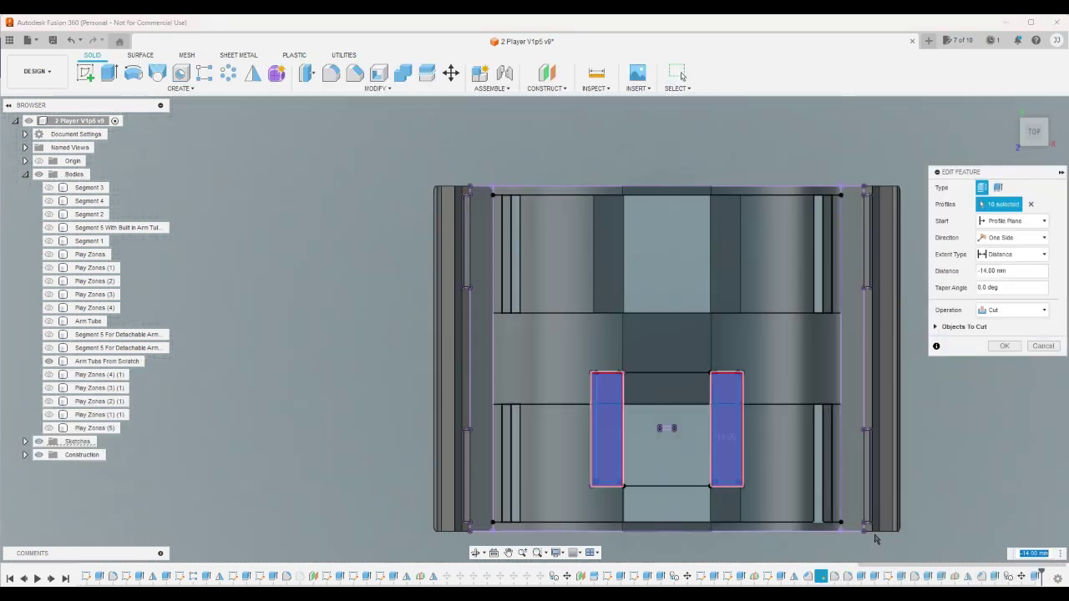
{"action": "left_click", "coordinate": [677, 457]}
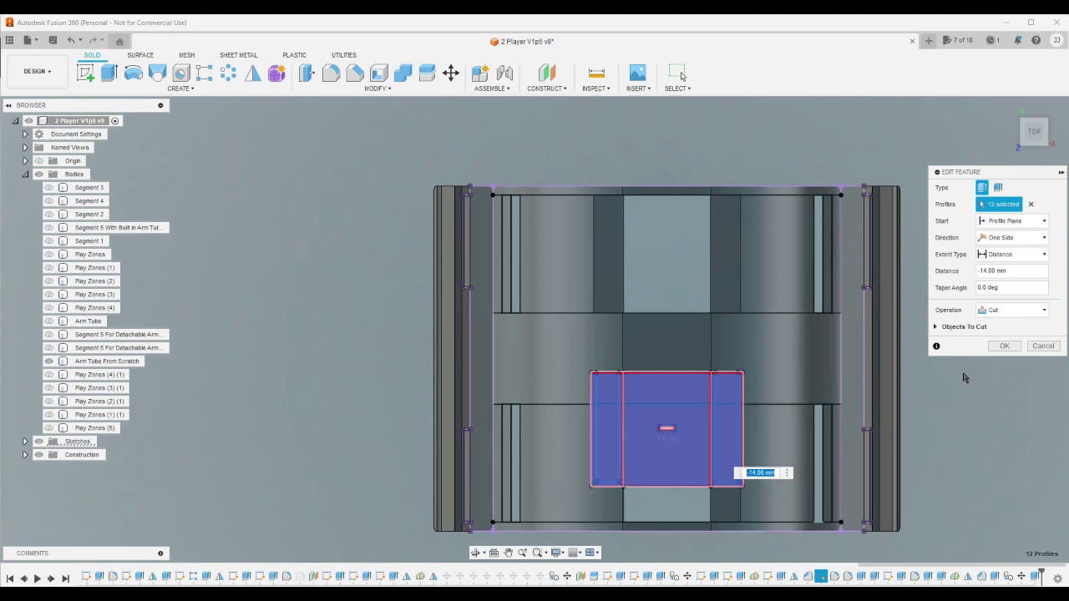
{"action": "left_click", "coordinate": [1005, 345]}
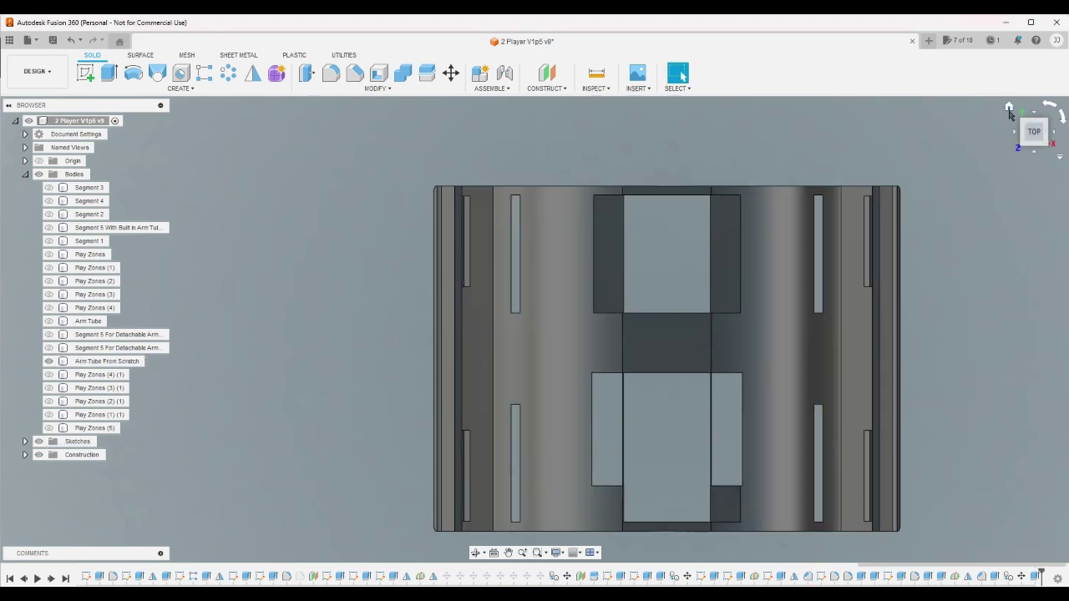
{"action": "left_click", "coordinate": [1009, 107]}
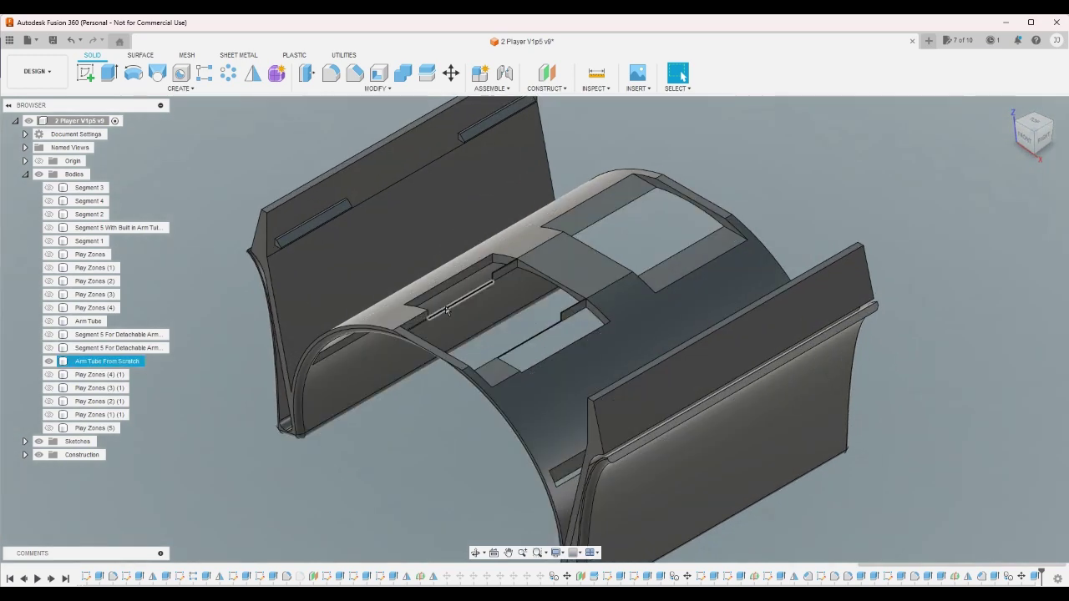
{"action": "left_click", "coordinate": [898, 493]}
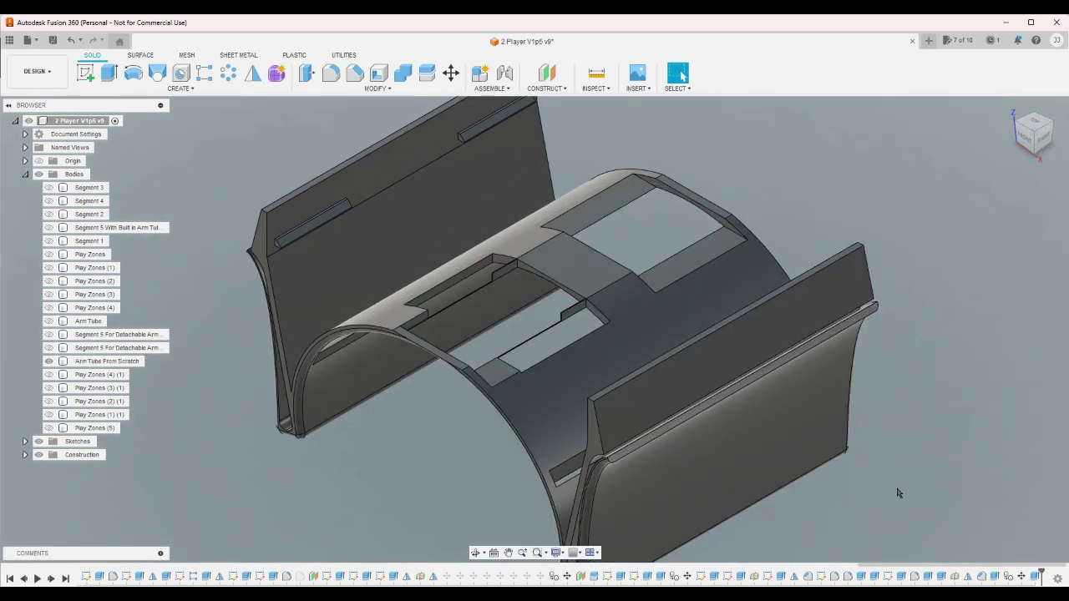
Reopen the cut extrusion and add the thin strip profiles along both sides of the large central rectangle
{"action": "double_click", "coordinate": [1033, 577]}
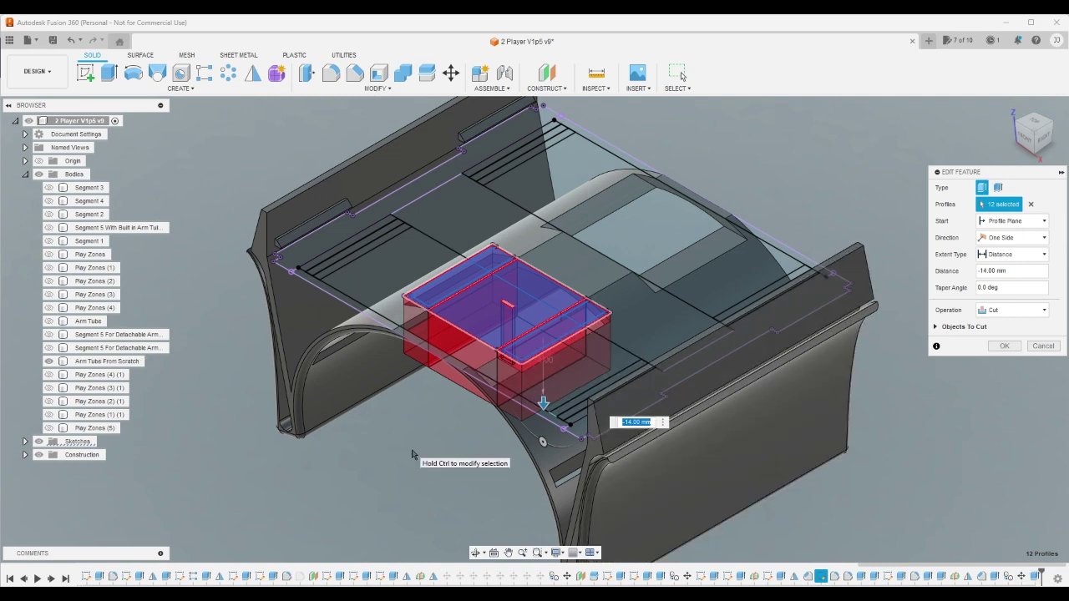
{"action": "left_click", "coordinate": [1033, 122]}
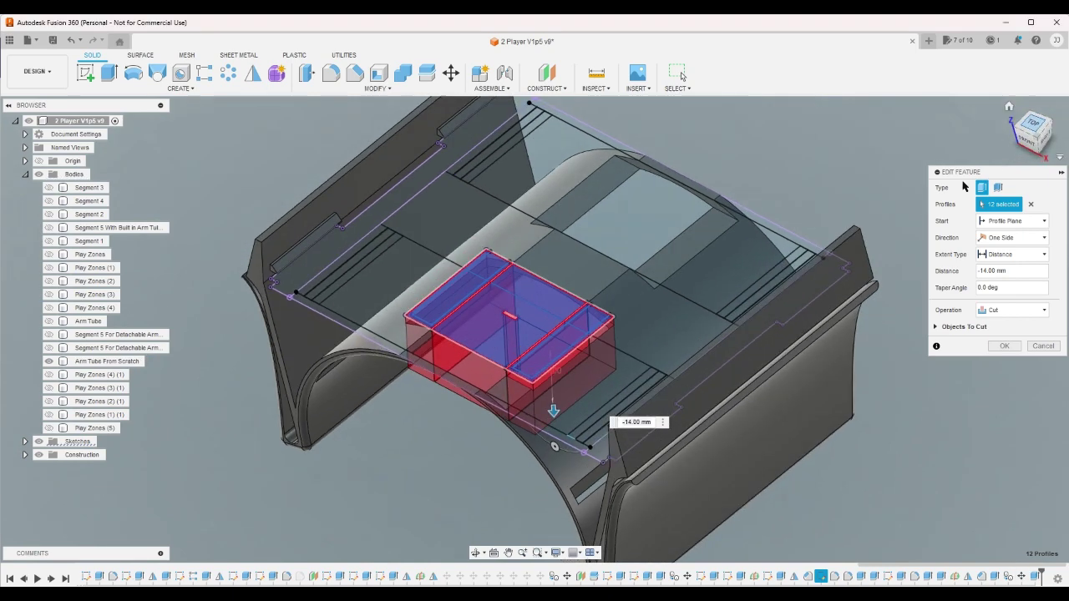
{"action": "scroll", "coordinate": [608, 478], "scroll_direction": "up", "scroll_amount": 6}
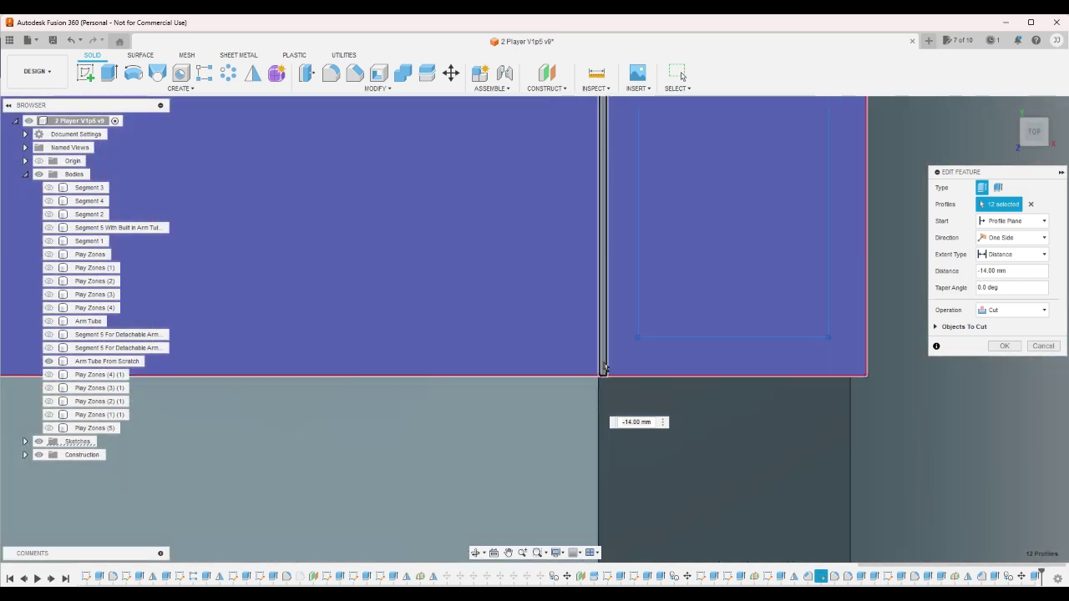
{"action": "left_click", "coordinate": [604, 364]}
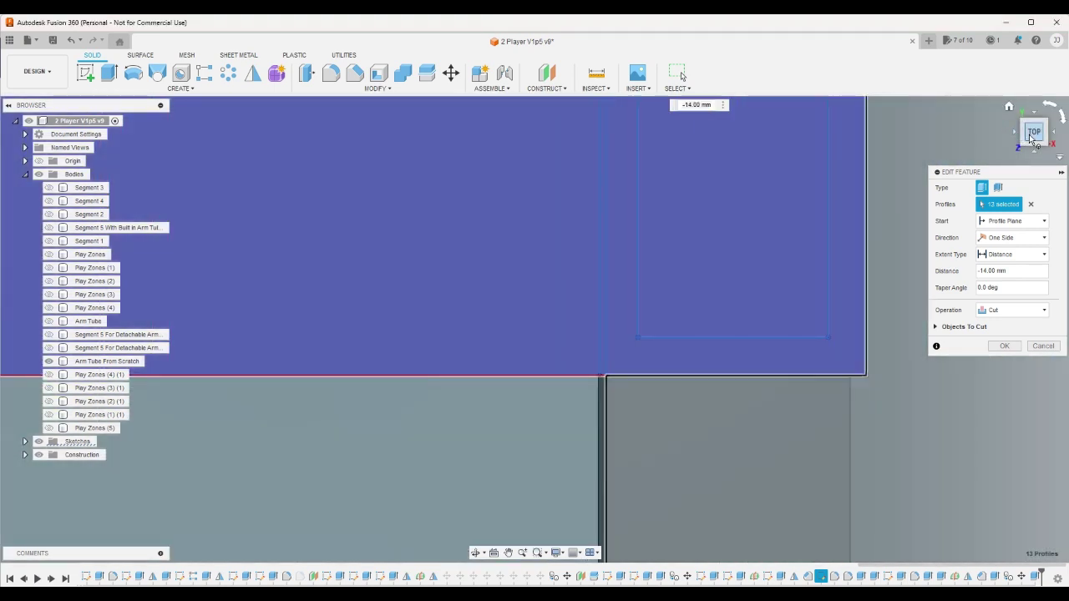
{"action": "left_click", "coordinate": [1034, 133]}
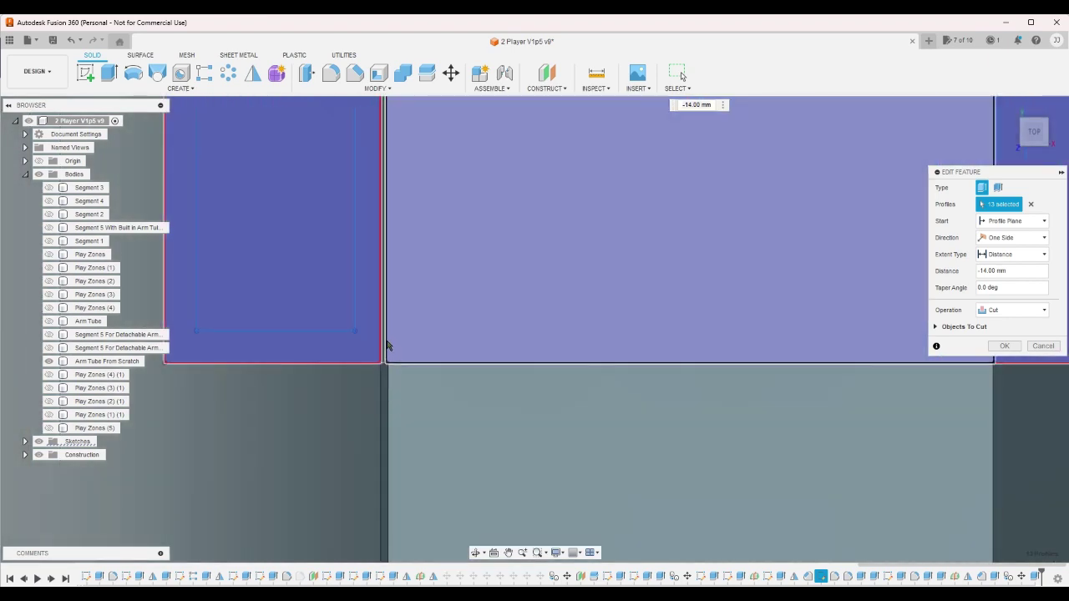
{"action": "left_click", "coordinate": [387, 342]}
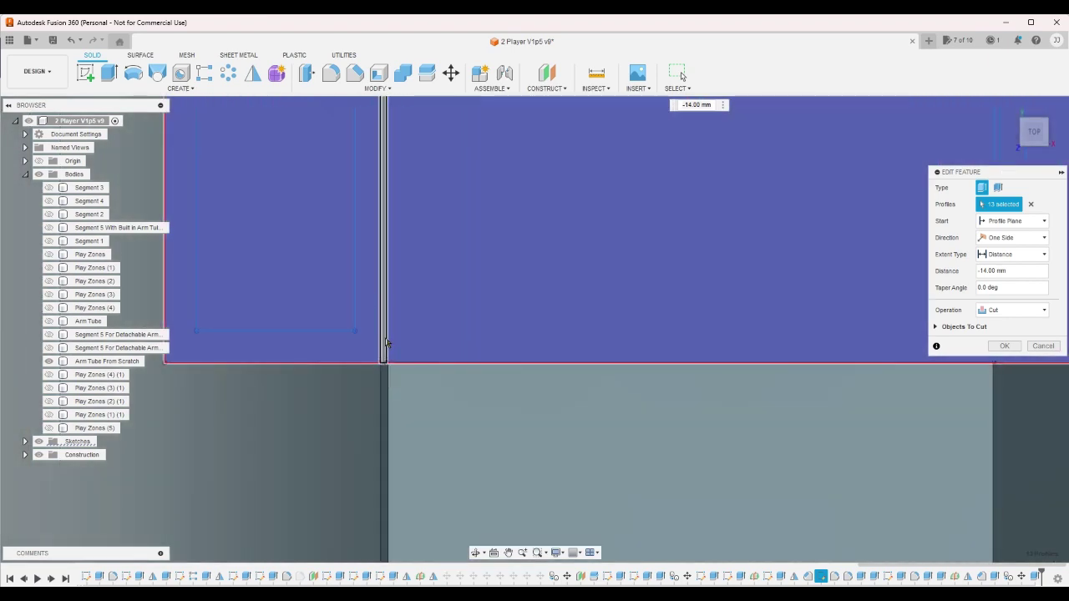
Add the thin strip profiles flanking the smaller central rectangle near the outlines' upper edge, and apply the cut
{"action": "left_click", "coordinate": [1034, 132]}
{"action": "scroll", "coordinate": [670, 473], "scroll_direction": "down", "scroll_amount": 1}
{"action": "scroll", "coordinate": [610, 247], "scroll_direction": "up", "scroll_amount": 4}
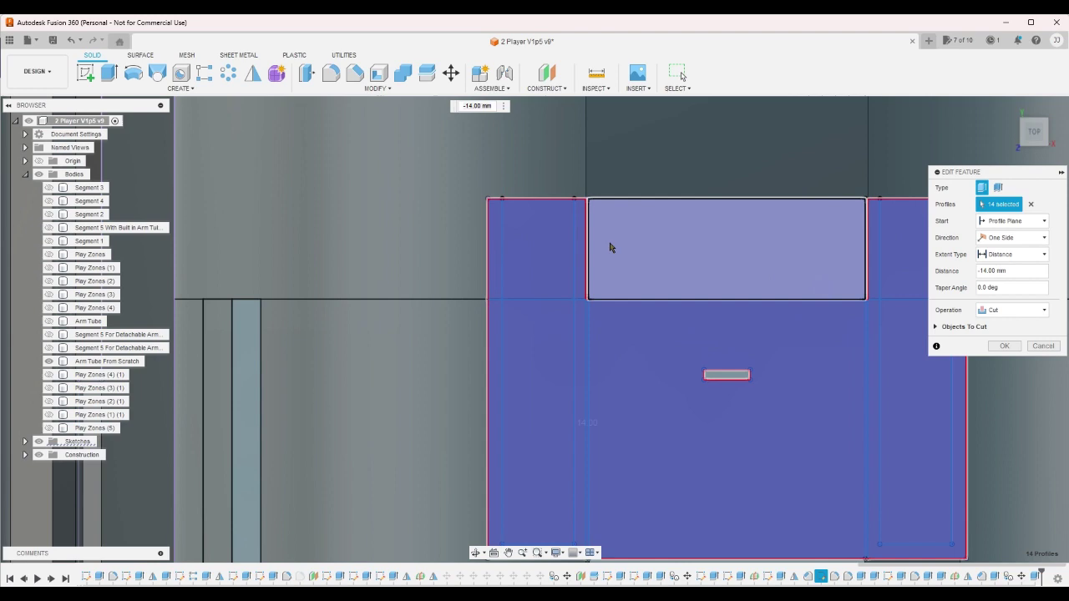
{"action": "left_click", "coordinate": [583, 215]}
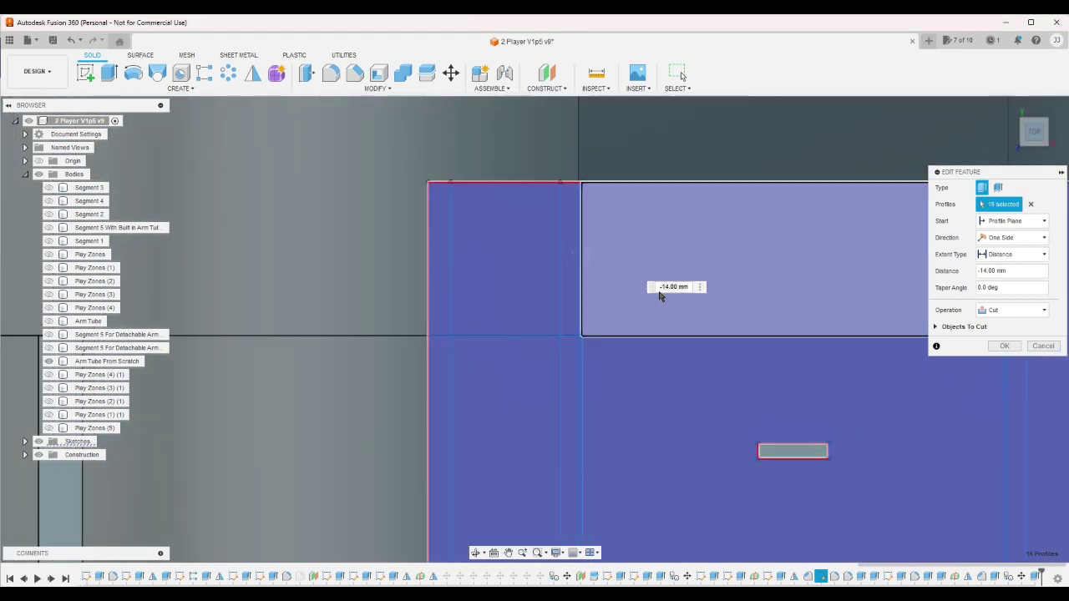
{"action": "scroll", "coordinate": [574, 256], "scroll_direction": "down", "scroll_amount": 4}
{"action": "scroll", "coordinate": [746, 223], "scroll_direction": "up", "scroll_amount": 3}
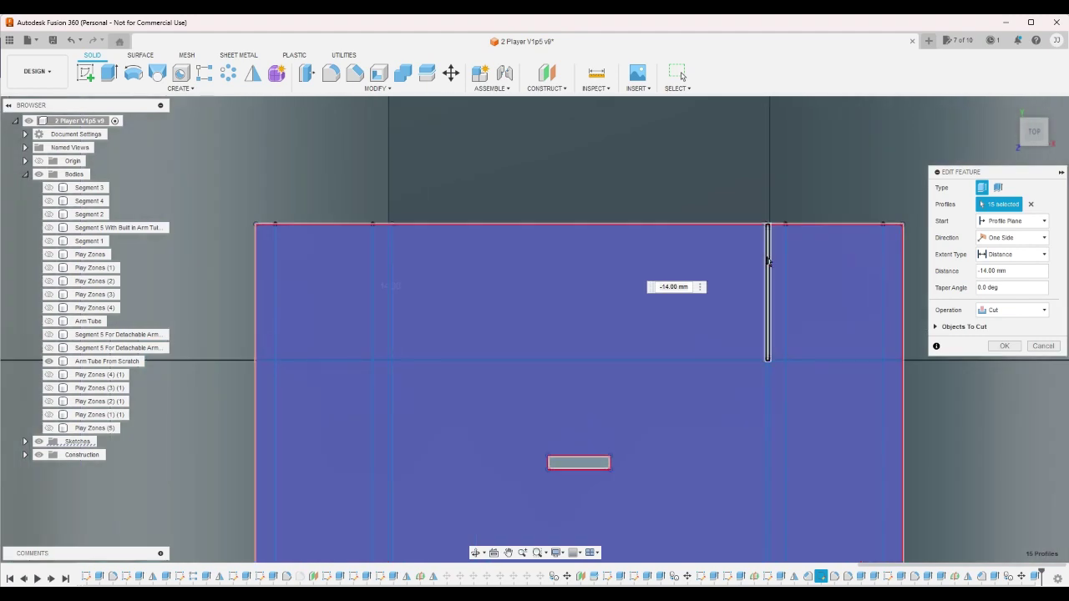
{"action": "left_click", "coordinate": [1004, 346]}
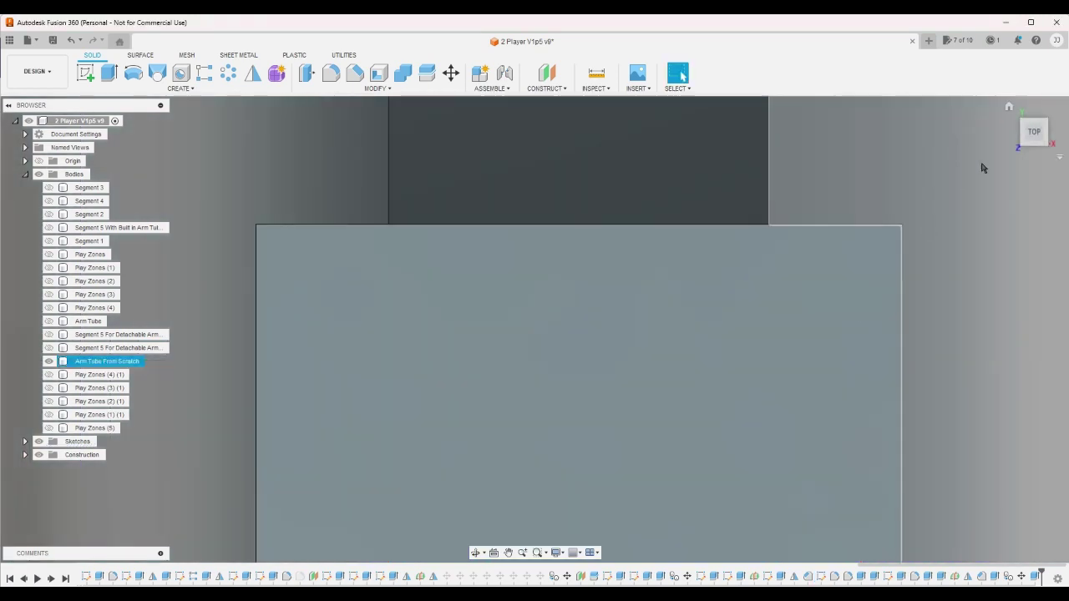
Edit the earlier -2 mm cut extrusion to include the missing profiles on the negative-X side of the merged opening
{"action": "left_click", "coordinate": [1016, 114]}
{"action": "scroll", "coordinate": [541, 333], "scroll_direction": "up", "scroll_amount": 3}
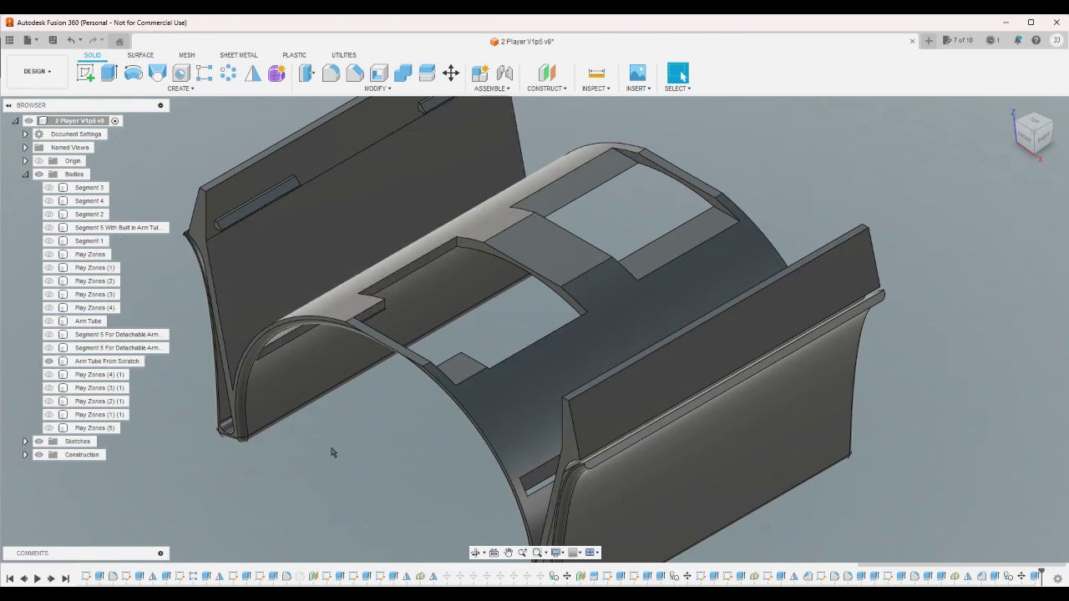
{"action": "scroll", "coordinate": [365, 426], "scroll_direction": "down", "scroll_amount": 2}
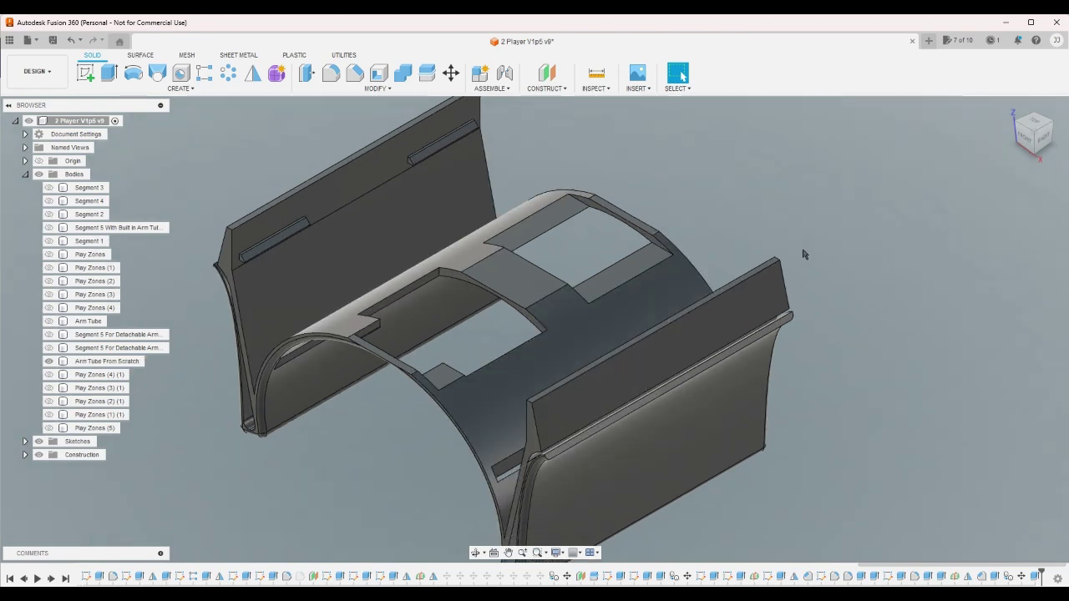
{"action": "left_click", "coordinate": [1040, 134]}
{"action": "scroll", "coordinate": [429, 322], "scroll_direction": "up", "scroll_amount": 2}
{"action": "left_click", "coordinate": [346, 322]}
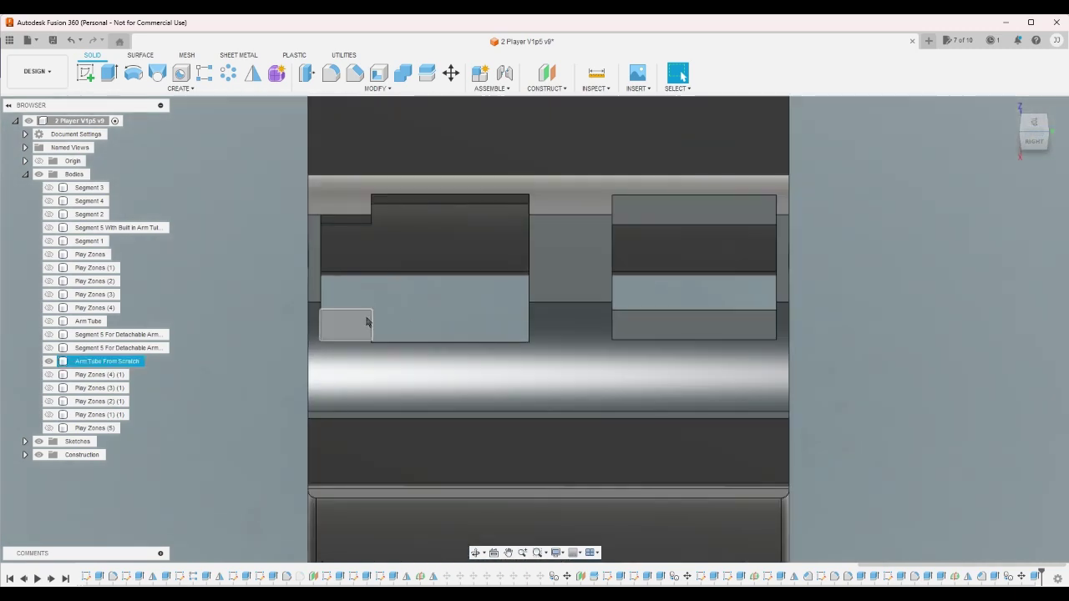
{"action": "left_click", "coordinate": [1008, 356]}
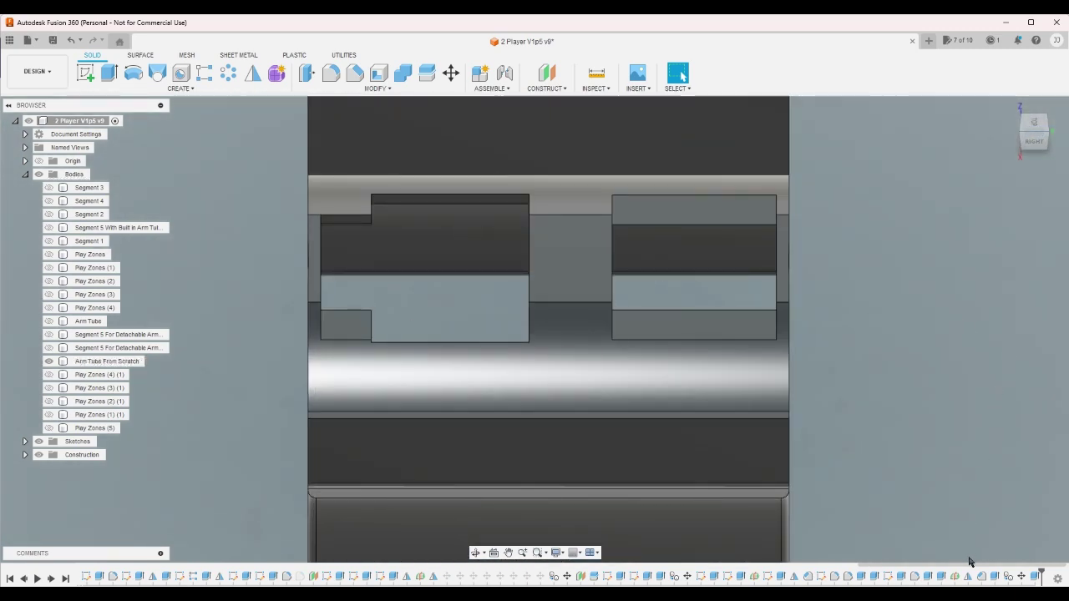
{"action": "double_click", "coordinate": [877, 575]}
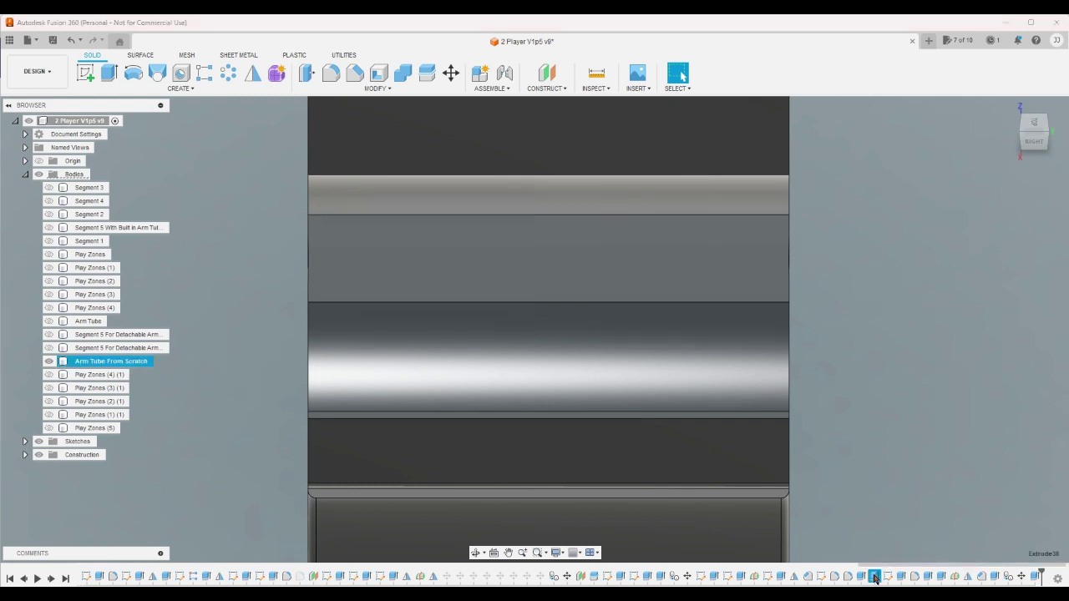
{"action": "left_click", "coordinate": [1035, 123]}
{"action": "left_click", "coordinate": [386, 151]}
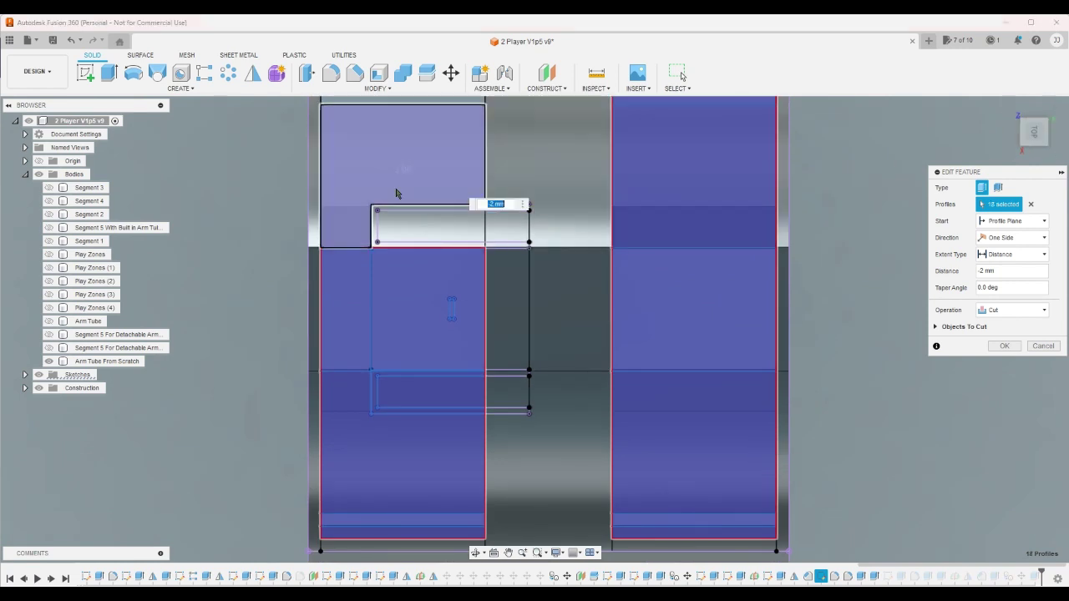
{"action": "left_click", "coordinate": [396, 207]}
{"action": "left_click", "coordinate": [401, 221]}
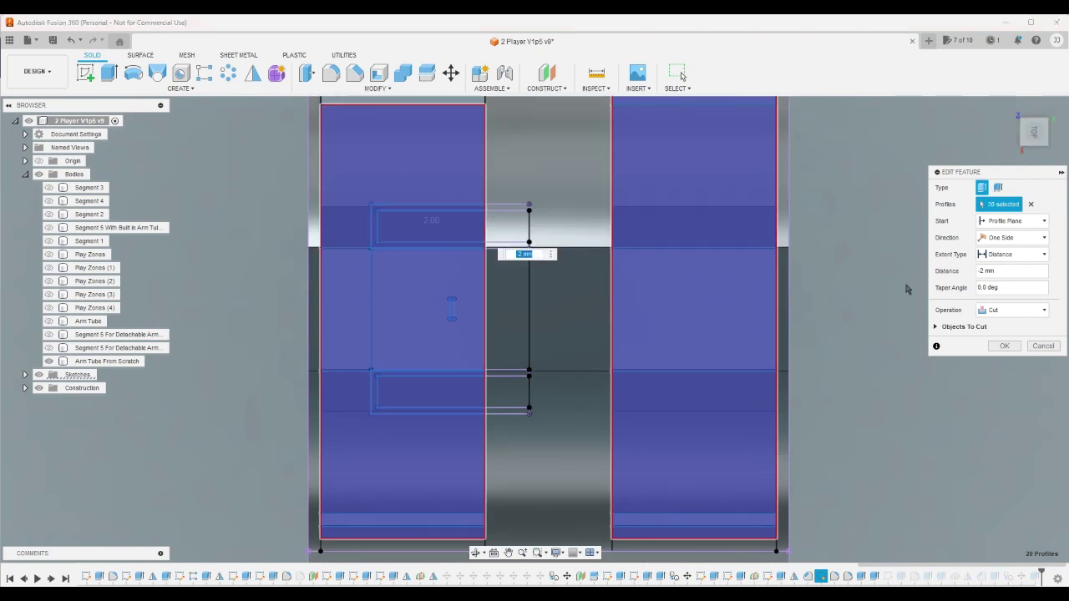
{"action": "left_click", "coordinate": [1003, 346]}
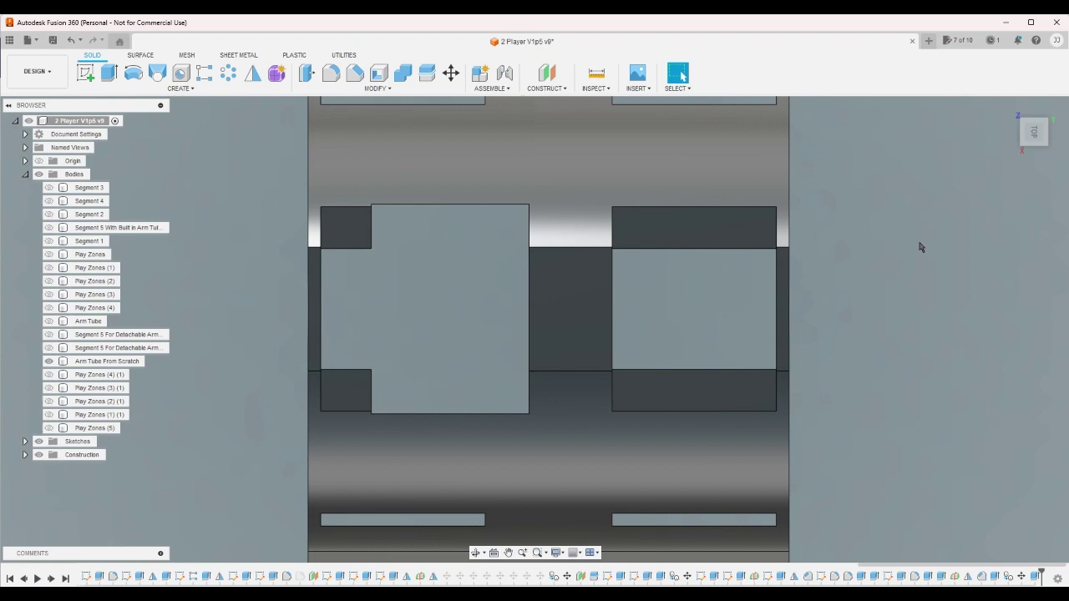
Temporarily show the second Segment 5 For Detachable Arm body to check from below how it fits over the merged opening
{"action": "left_click", "coordinate": [1009, 107]}
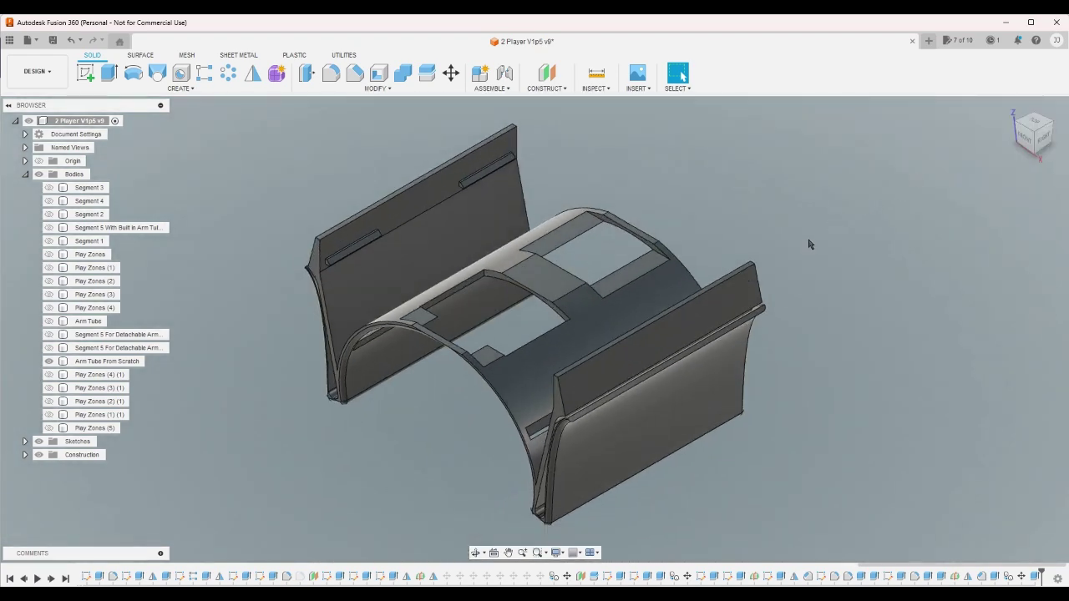
{"action": "scroll", "coordinate": [613, 272], "scroll_direction": "up", "scroll_amount": 2}
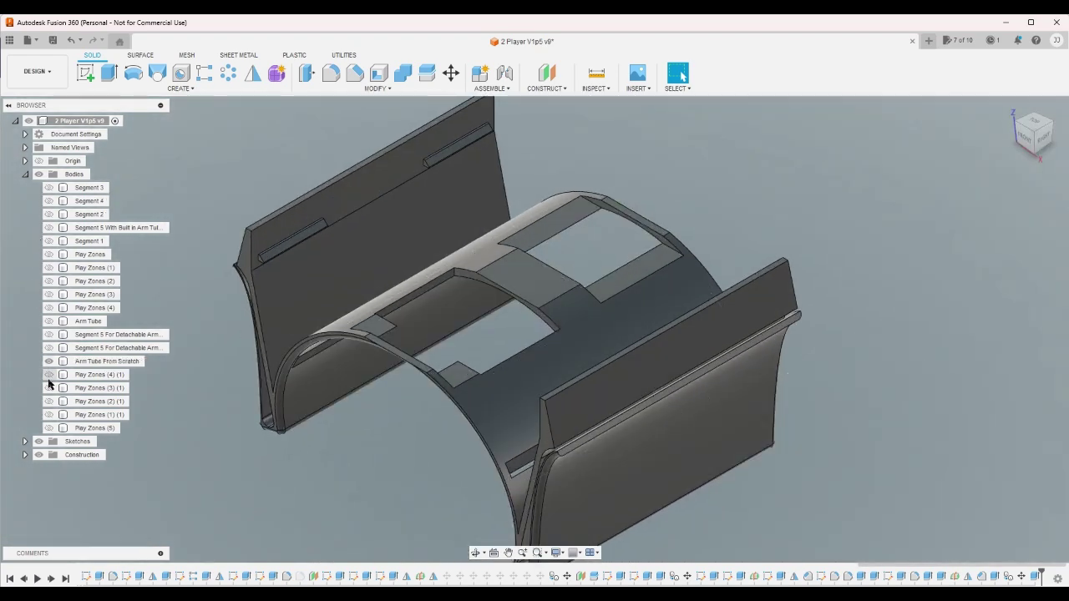
{"action": "left_click", "coordinate": [49, 351]}
{"action": "left_click", "coordinate": [48, 349]}
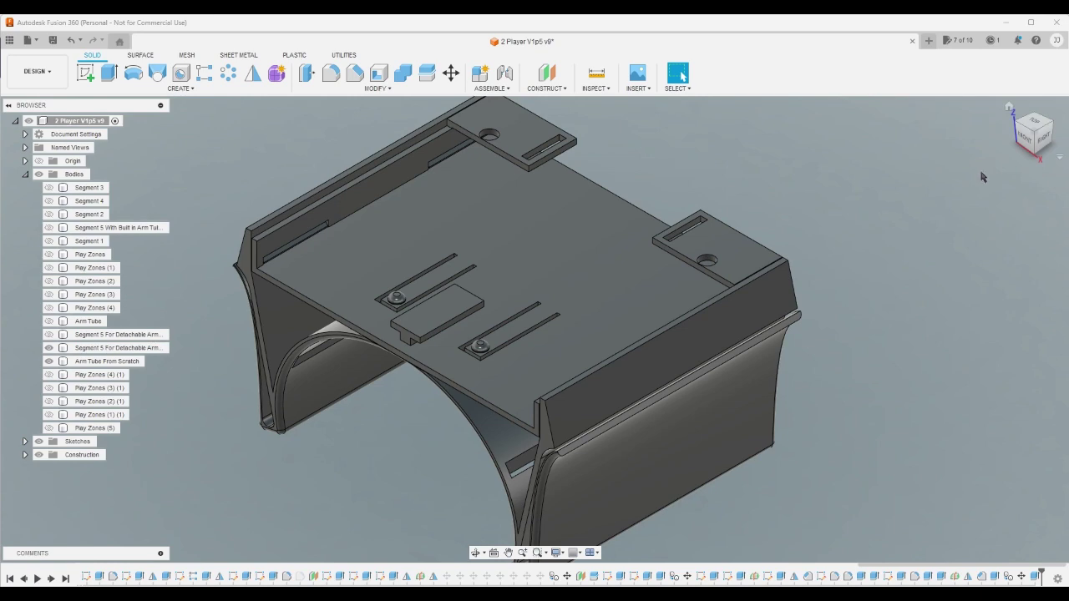
{"action": "left_click", "coordinate": [1029, 152]}
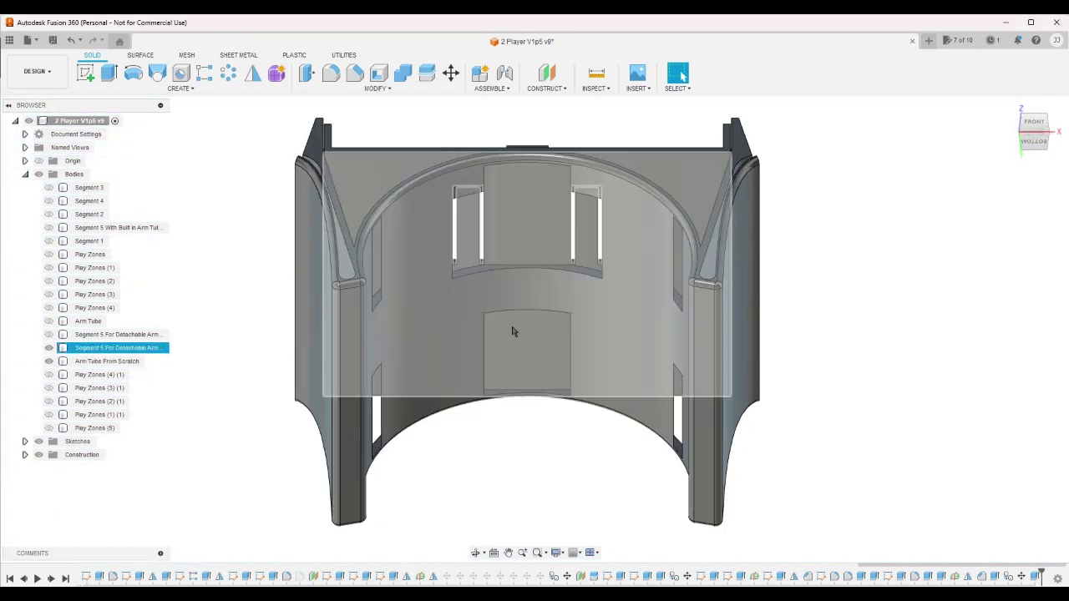
{"action": "scroll", "coordinate": [517, 452], "scroll_direction": "up", "scroll_amount": 2}
{"action": "scroll", "coordinate": [520, 456], "scroll_direction": "down", "scroll_amount": 2}
{"action": "left_click", "coordinate": [1009, 107]}
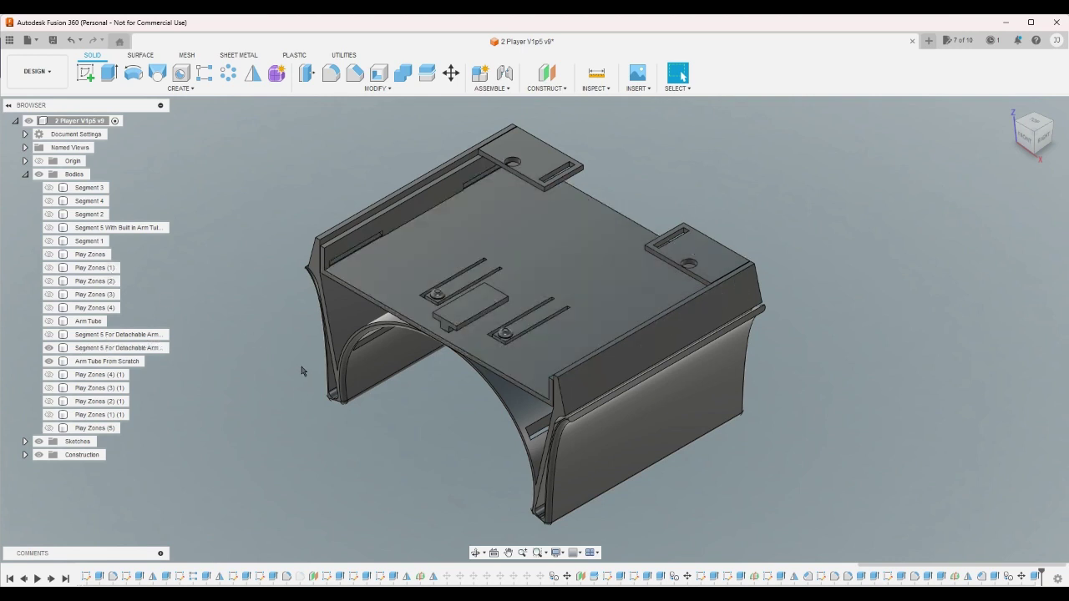
{"action": "left_click", "coordinate": [48, 348]}
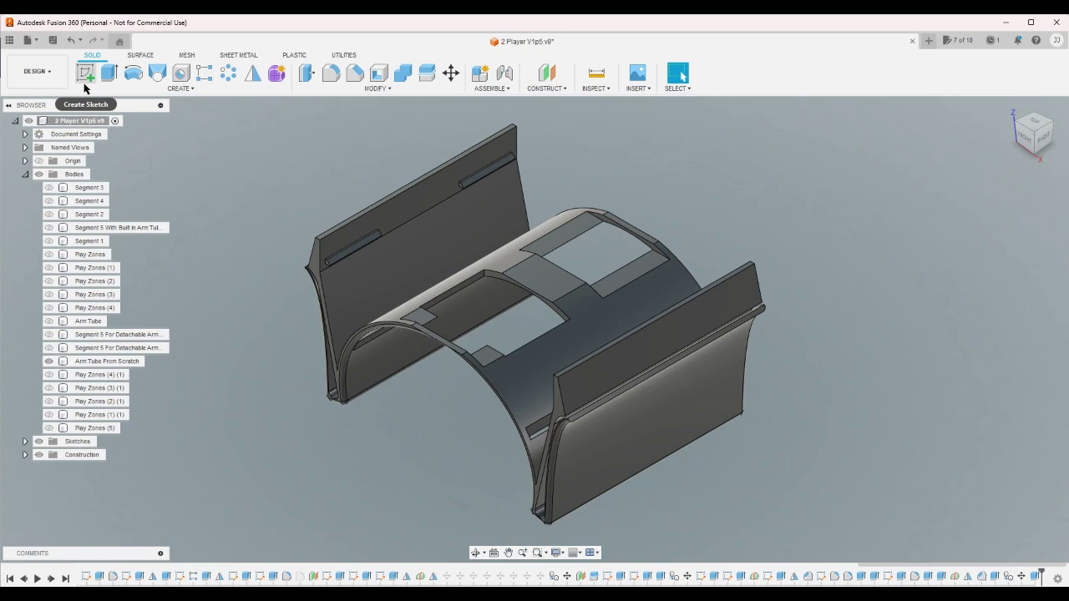
Show the Segment 5 With Built in Arm Tube body and compare its side clip profile with the new arm tube's in front view
{"action": "left_click", "coordinate": [1024, 134]}
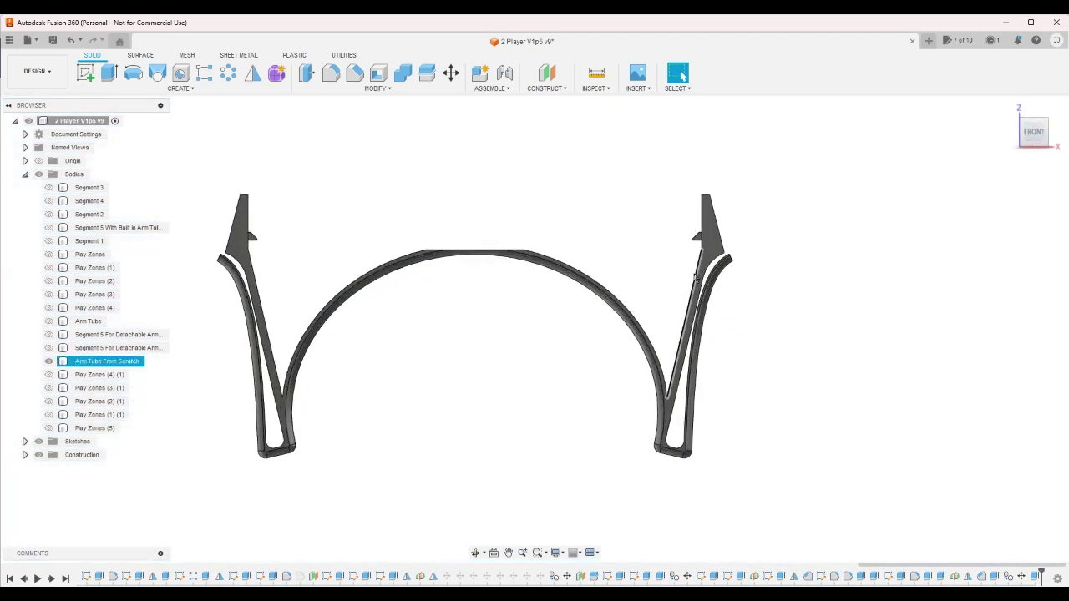
{"action": "scroll", "coordinate": [706, 271], "scroll_direction": "up", "scroll_amount": 2}
{"action": "scroll", "coordinate": [833, 273], "scroll_direction": "down", "scroll_amount": 2}
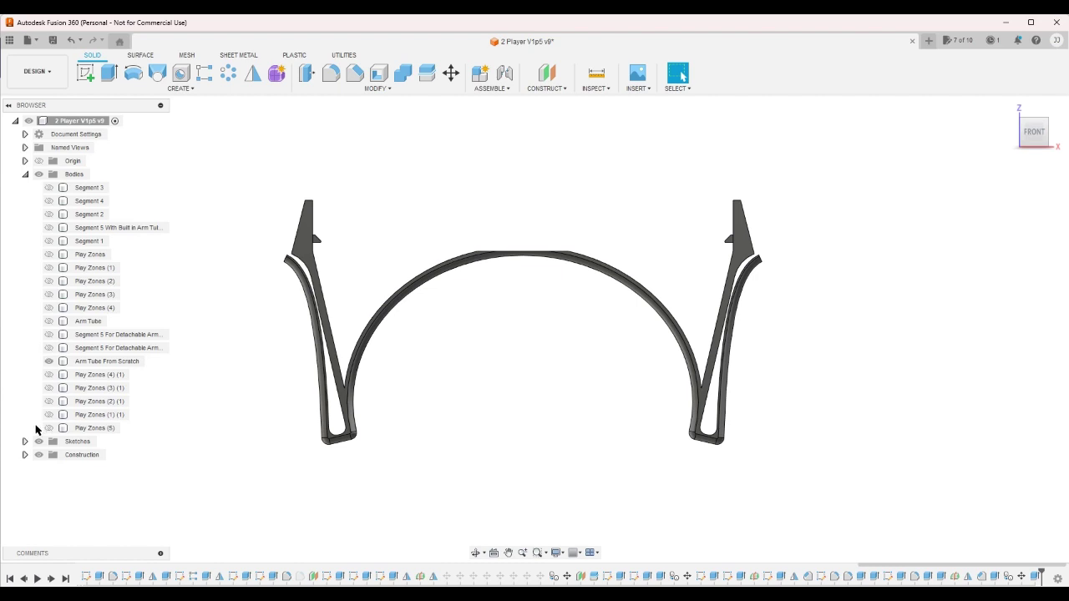
{"action": "left_click", "coordinate": [49, 228]}
{"action": "scroll", "coordinate": [834, 331], "scroll_direction": "up", "scroll_amount": 2}
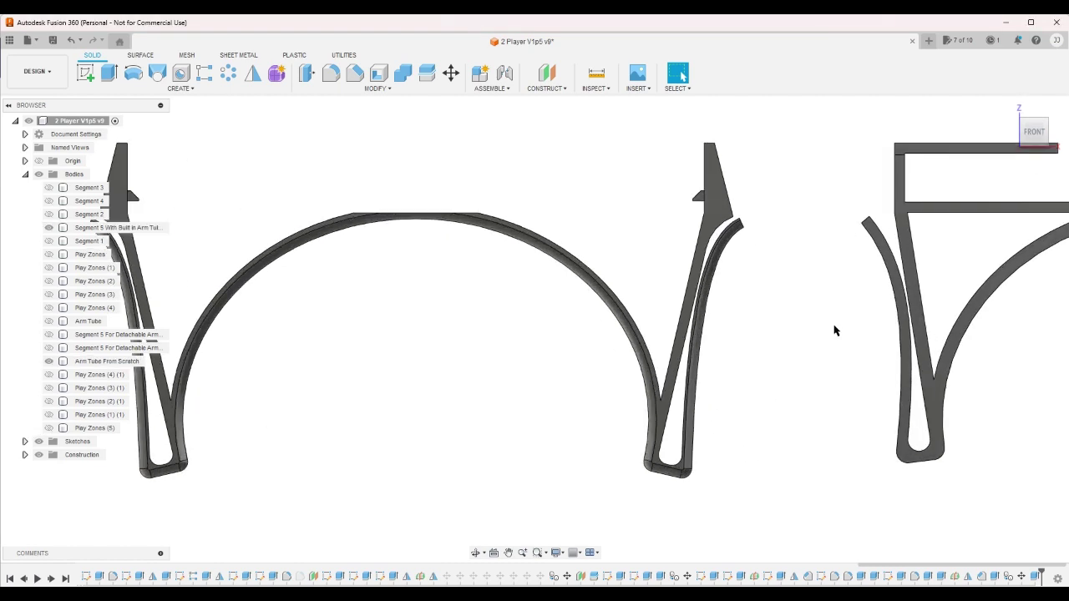
{"action": "left_click", "coordinate": [907, 294]}
{"action": "scroll", "coordinate": [908, 294], "scroll_direction": "up", "scroll_amount": 4}
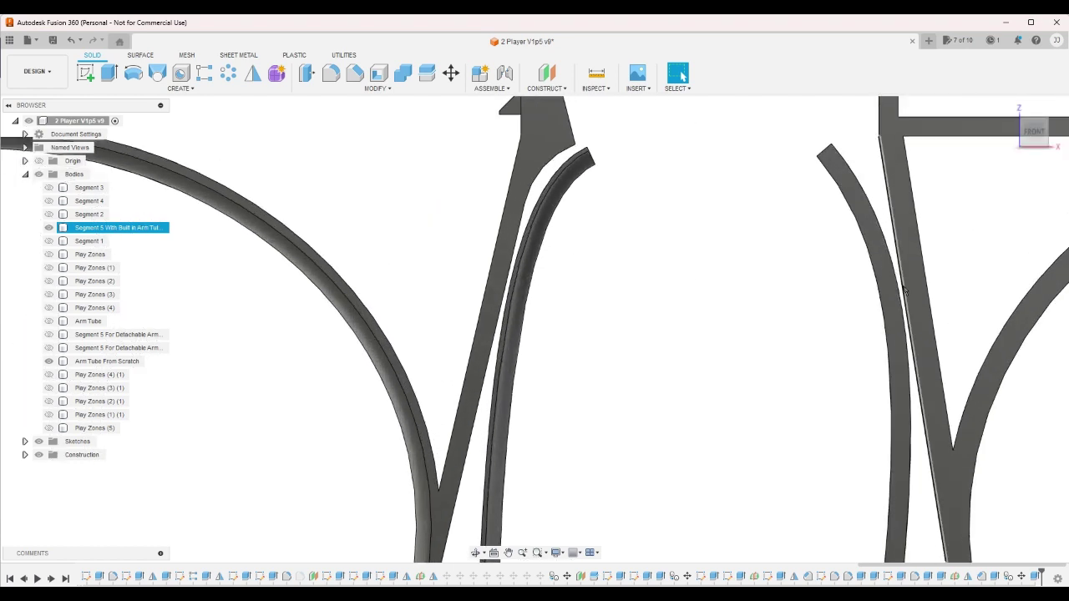
{"action": "scroll", "coordinate": [907, 292], "scroll_direction": "up", "scroll_amount": 1}
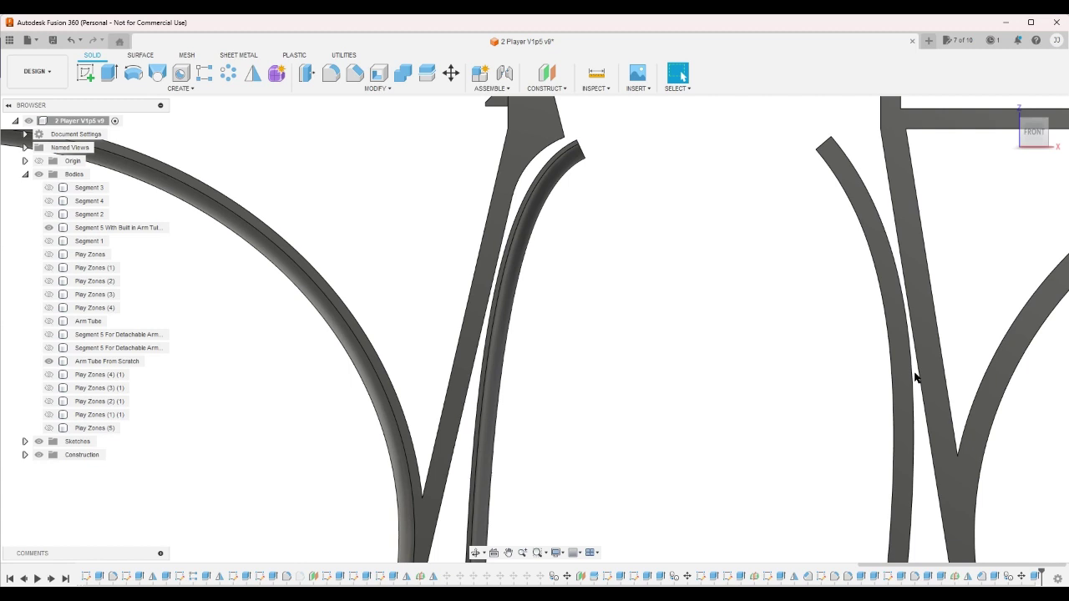
{"action": "left_click", "coordinate": [495, 243]}
{"action": "left_click", "coordinate": [582, 346]}
{"action": "scroll", "coordinate": [574, 308], "scroll_direction": "down", "scroll_amount": 3}
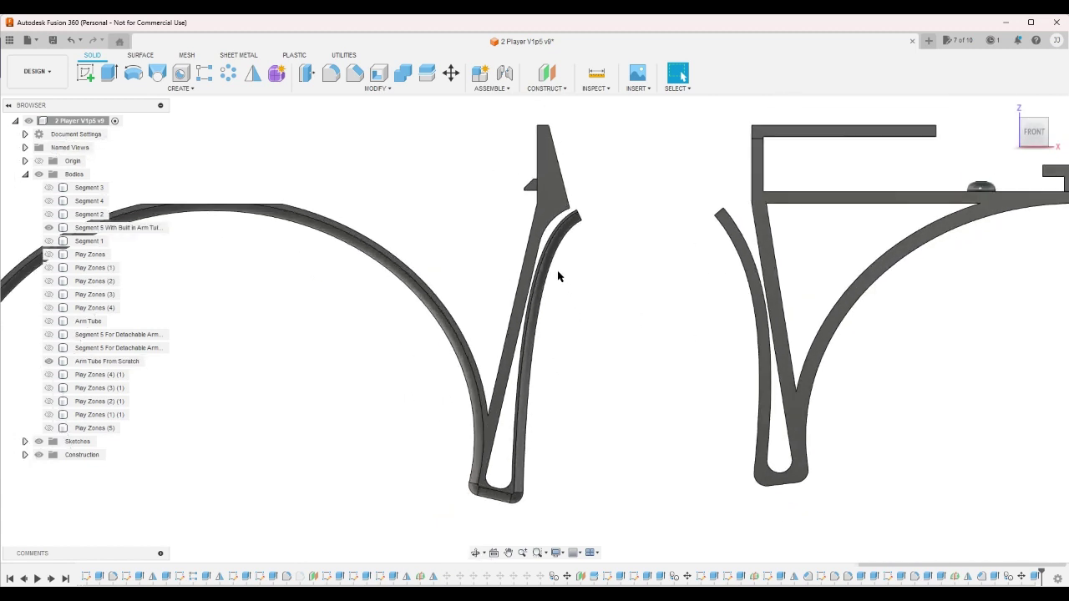
Examine the curved outer clip legs and rounded lower slots of the new arm tube and the built-in version in front view
{"action": "left_click", "coordinate": [556, 233]}
{"action": "left_click", "coordinate": [539, 439]}
{"action": "left_click", "coordinate": [535, 418]}
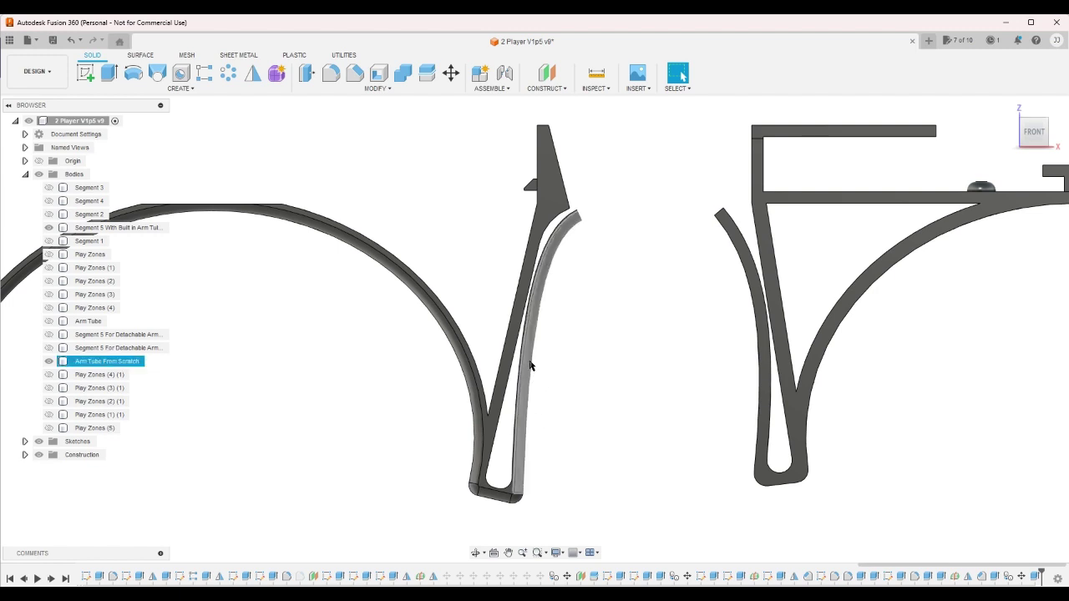
{"action": "left_click", "coordinate": [563, 355]}
{"action": "left_click", "coordinate": [749, 274]}
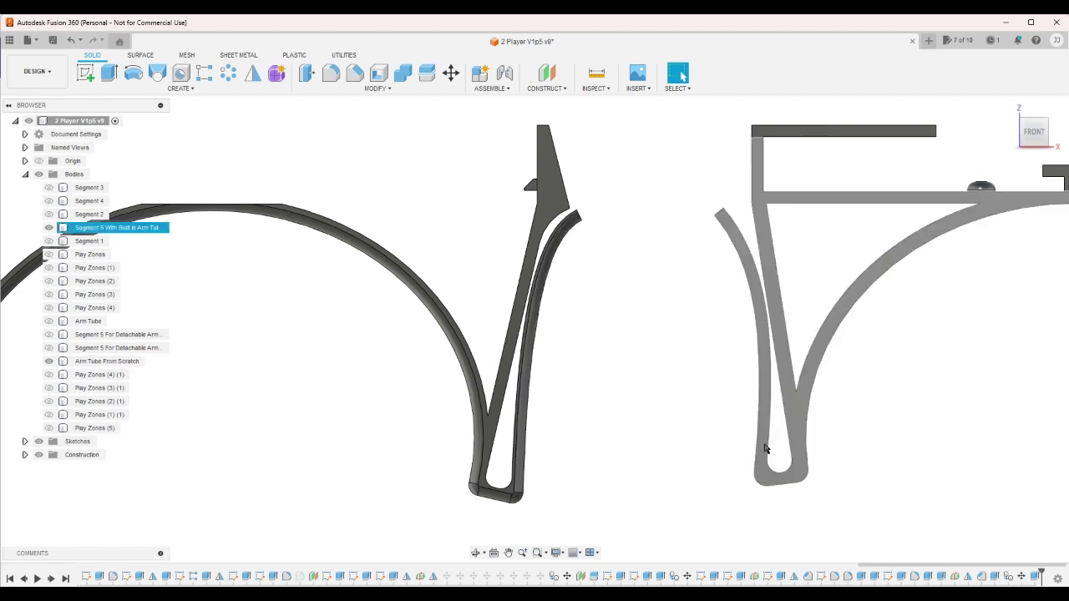
{"action": "left_click", "coordinate": [768, 321]}
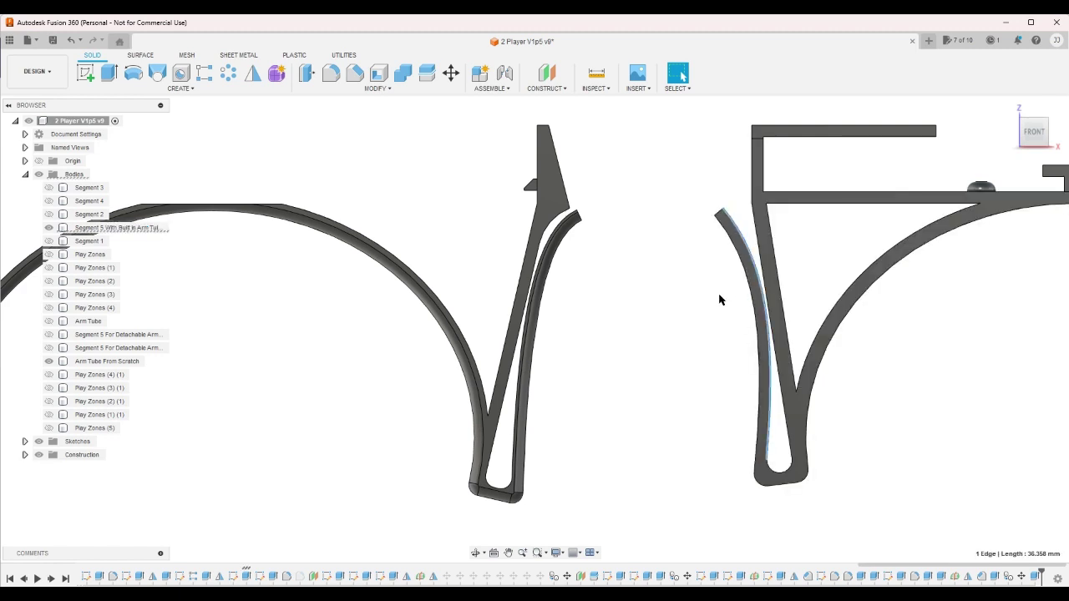
{"action": "left_click", "coordinate": [780, 472]}
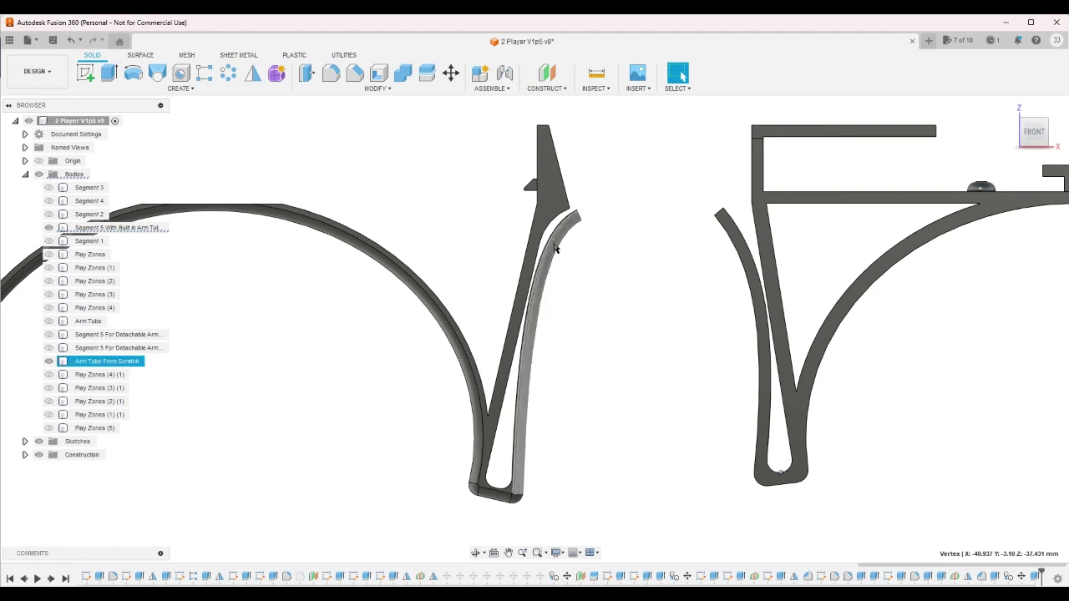
{"action": "left_click", "coordinate": [524, 444]}
{"action": "left_click", "coordinate": [574, 432]}
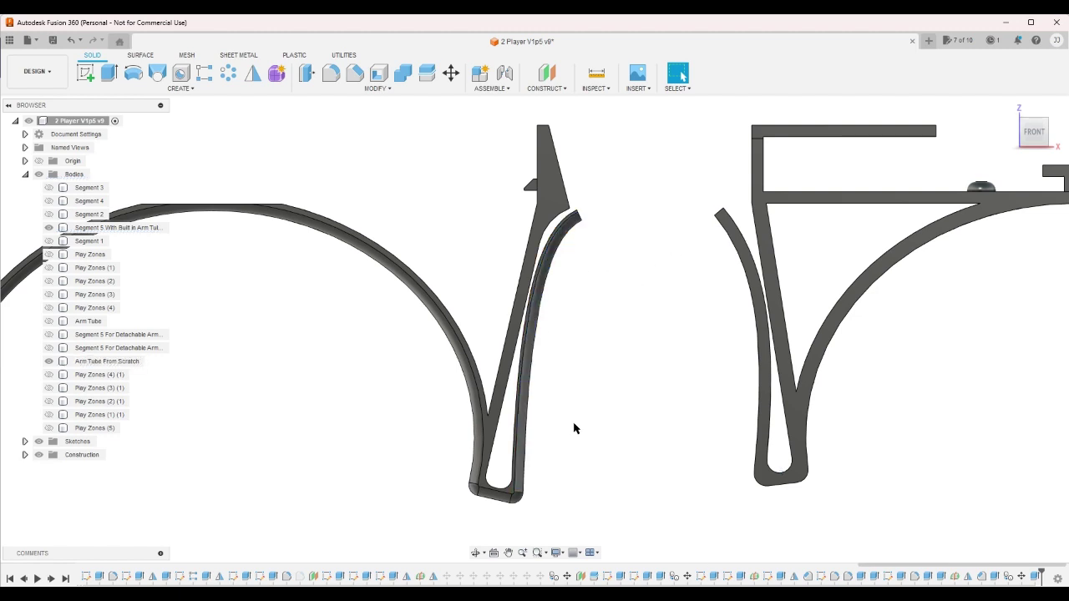
{"action": "scroll", "coordinate": [579, 413], "scroll_direction": "down", "scroll_amount": 1}
{"action": "scroll", "coordinate": [604, 329], "scroll_direction": "up", "scroll_amount": 3}
{"action": "scroll", "coordinate": [599, 275], "scroll_direction": "down", "scroll_amount": 5}
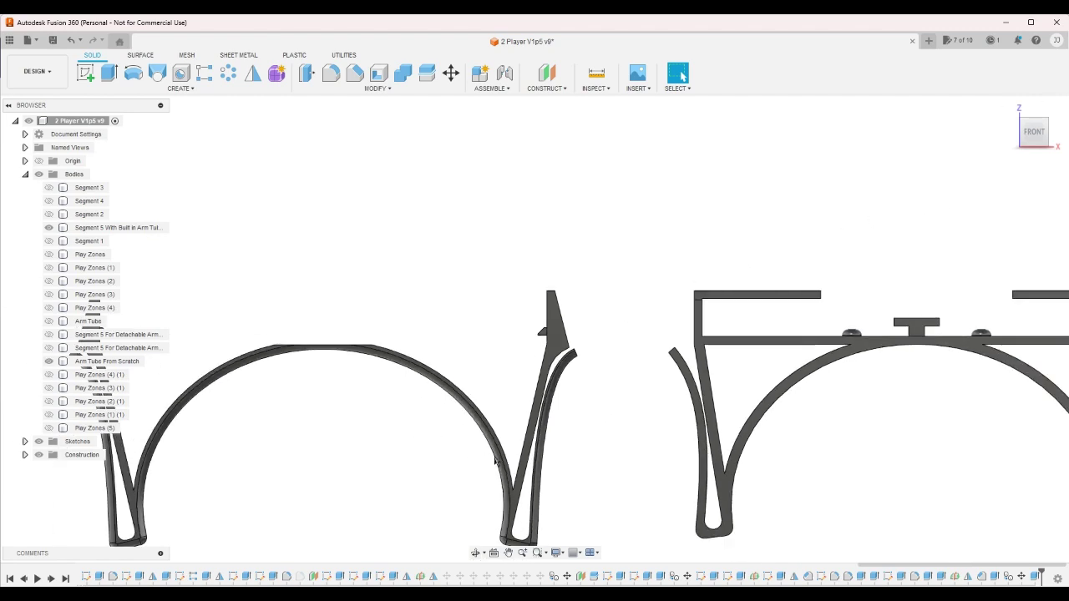
{"action": "scroll", "coordinate": [602, 363], "scroll_direction": "down", "scroll_amount": 2}
{"action": "scroll", "coordinate": [602, 363], "scroll_direction": "up", "scroll_amount": 2}
{"action": "left_click", "coordinate": [518, 492]}
{"action": "left_click", "coordinate": [551, 426]}
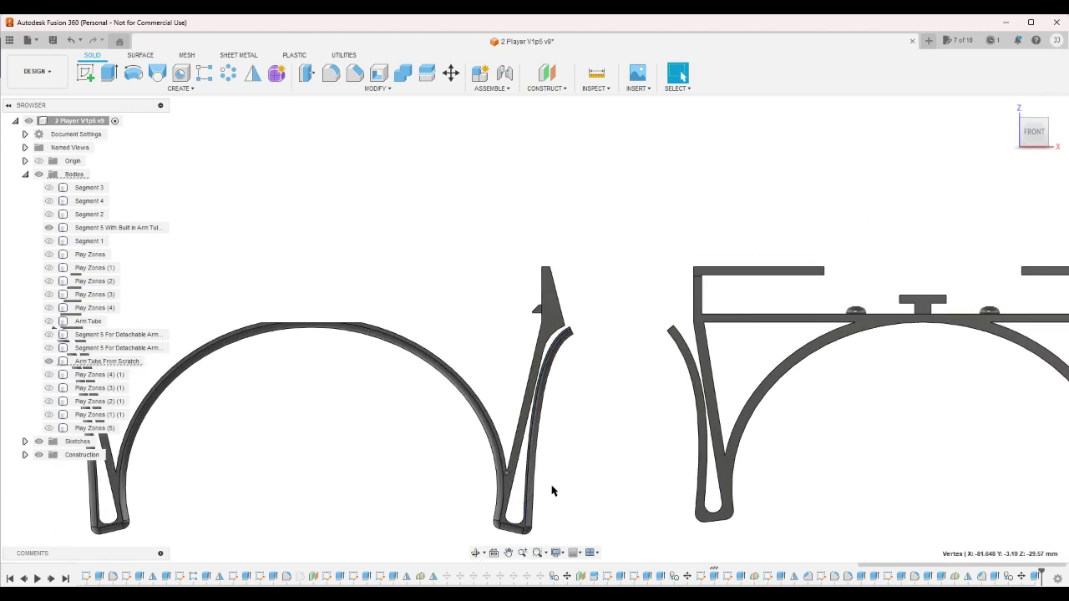
Export the Arm Tube From Scratch body as a 3MF mesh with medium refinement, replacing the existing Arm Tube From Scratch.3mf
{"action": "left_click", "coordinate": [1009, 109]}
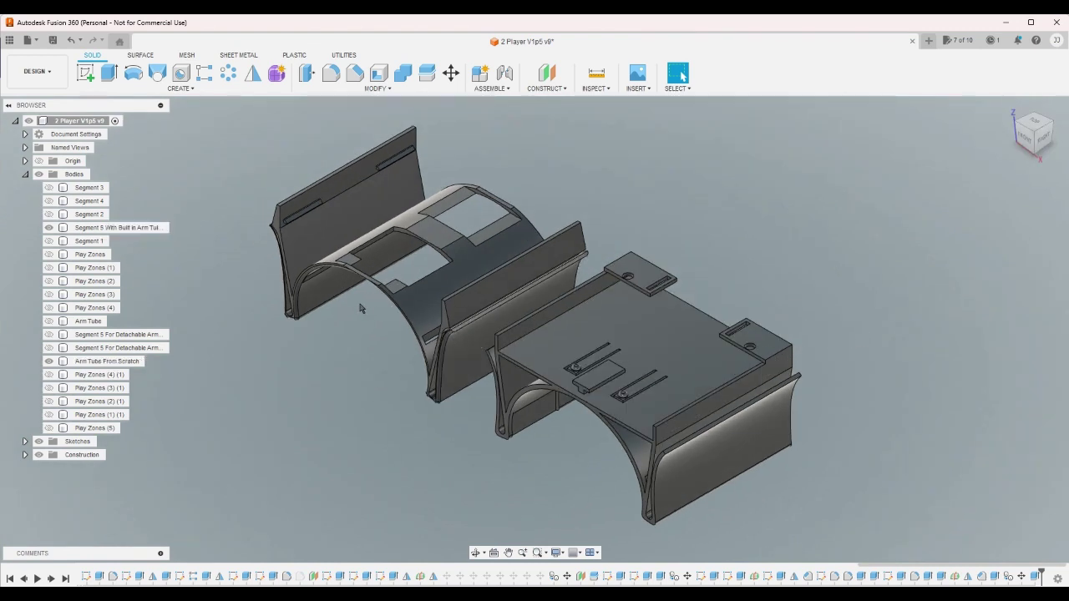
{"action": "right_click", "coordinate": [124, 361]}
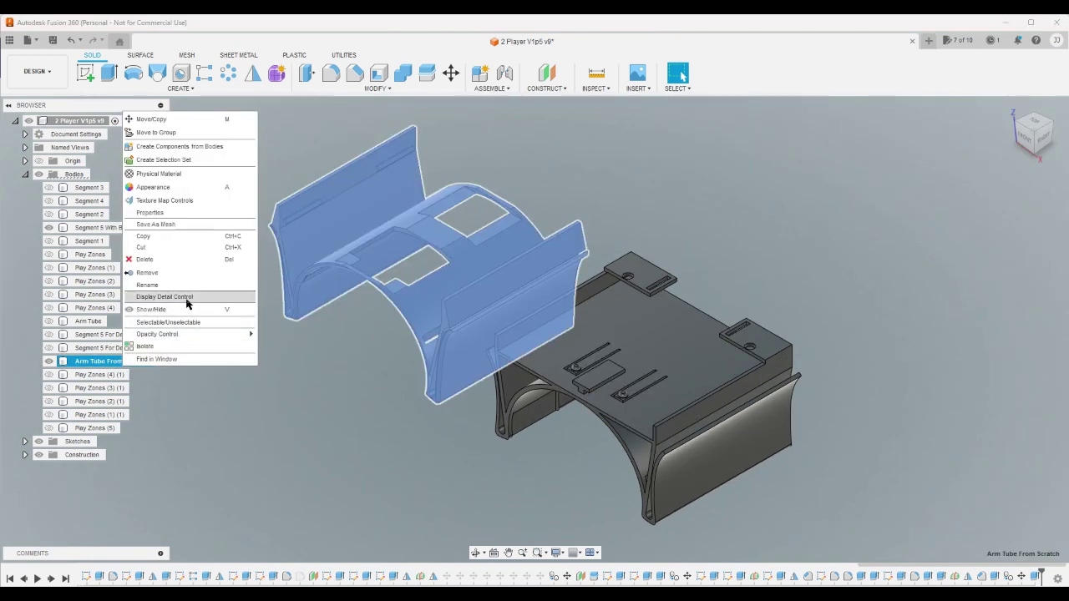
{"action": "left_click", "coordinate": [159, 224]}
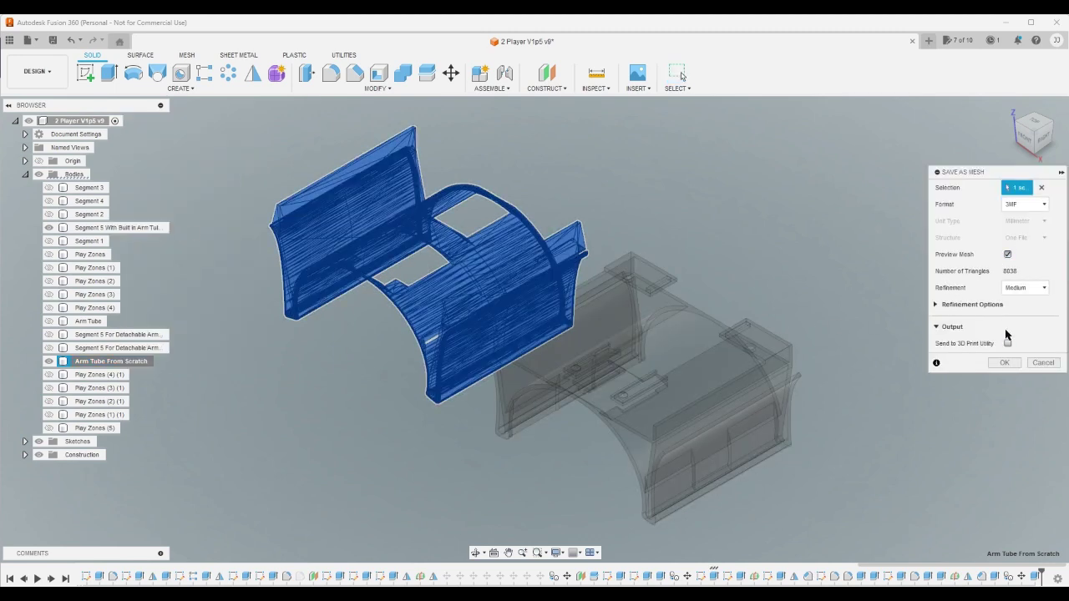
{"action": "left_click", "coordinate": [1014, 365]}
{"action": "left_click", "coordinate": [710, 390]}
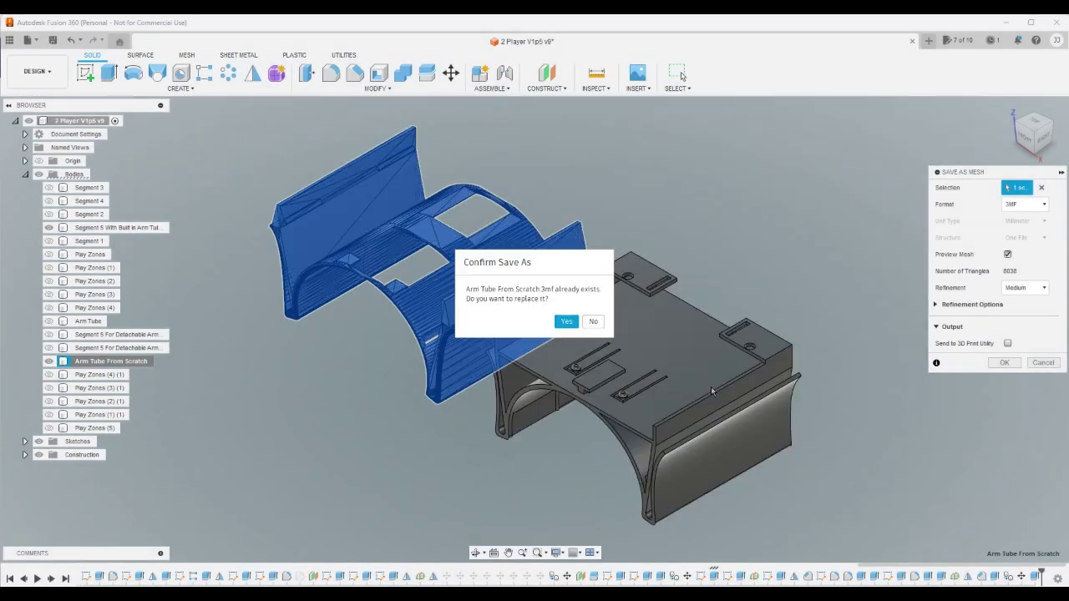
{"action": "left_click", "coordinate": [567, 321]}
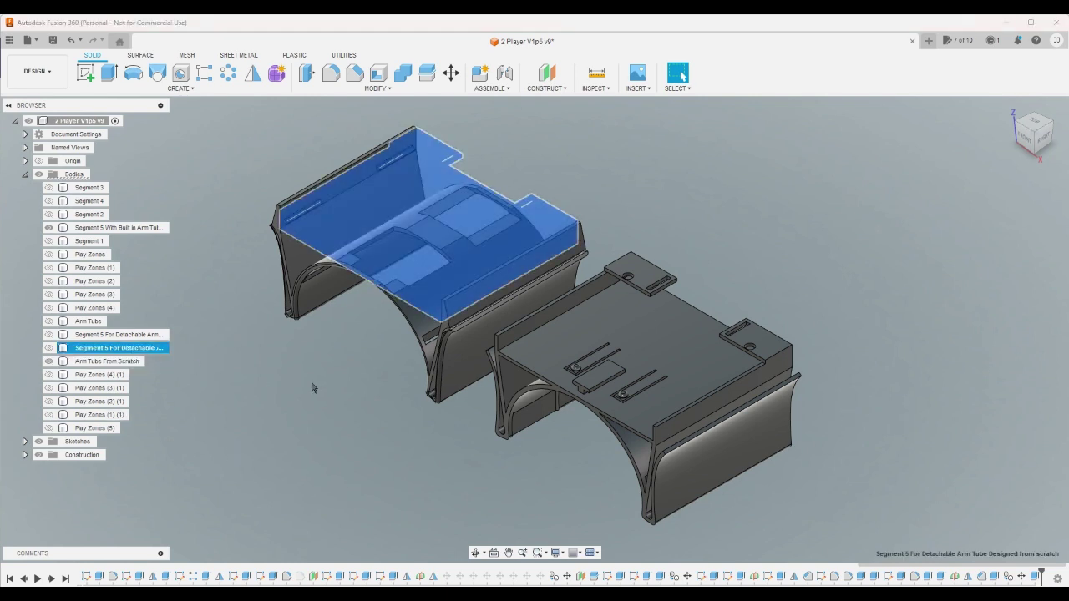
Show the Segment 5 For Detachable Arm Tube Designed from scratch body on the new arm tube and view the assembly
{"action": "left_click", "coordinate": [49, 348]}
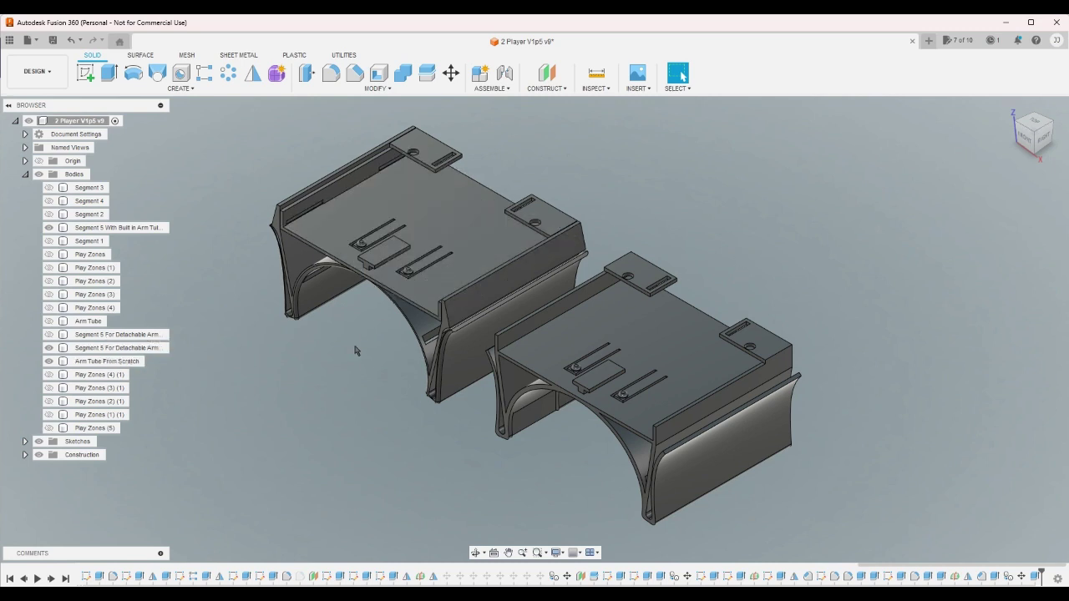
{"action": "scroll", "coordinate": [335, 334], "scroll_direction": "up", "scroll_amount": 5}
{"action": "scroll", "coordinate": [732, 294], "scroll_direction": "down", "scroll_amount": 3}
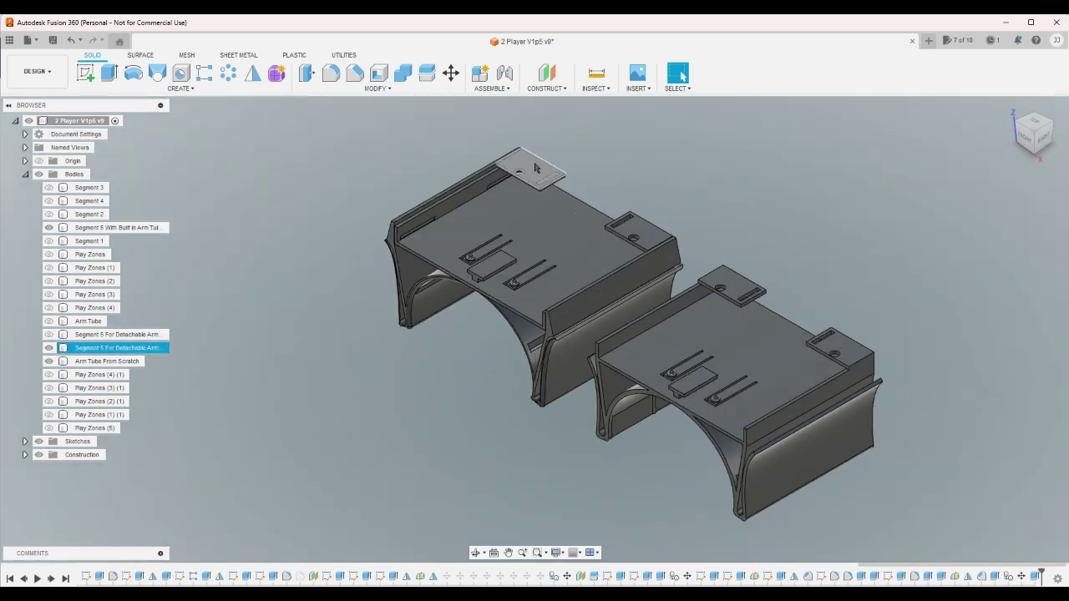